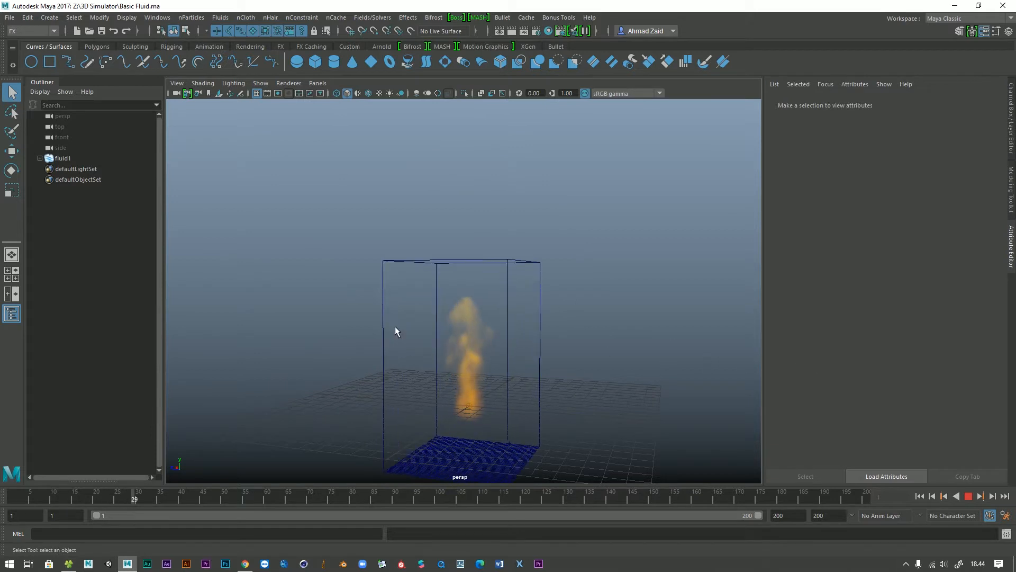
Stop the playing fire simulation and create a new empty scene.
mouse_move(421, 301)
alt+mouse_down()
mouse_move(408, 301)
mouse_move(483, 297)
mouse_move(431, 299)
alt+mouse_up()
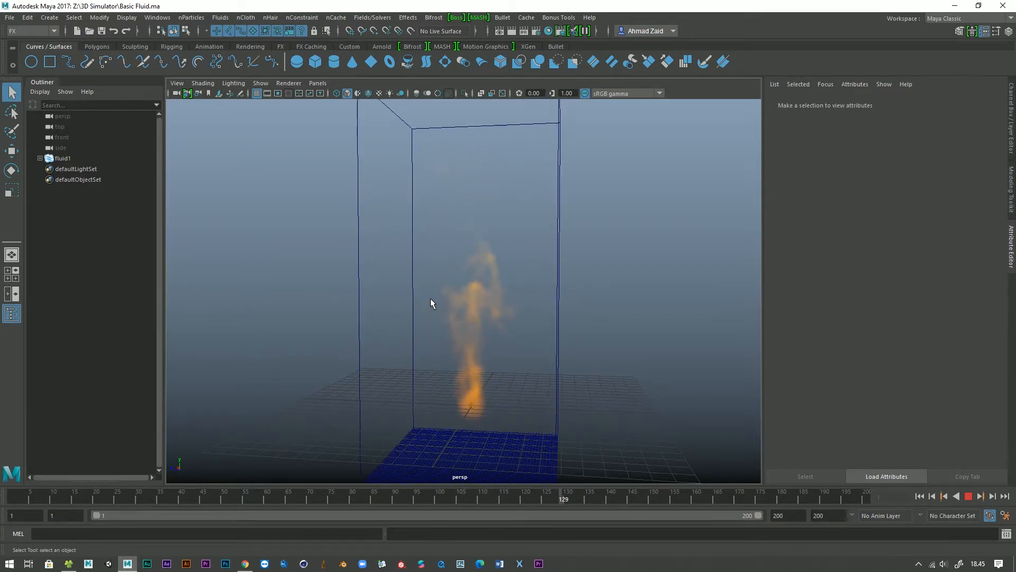
click(970, 496)
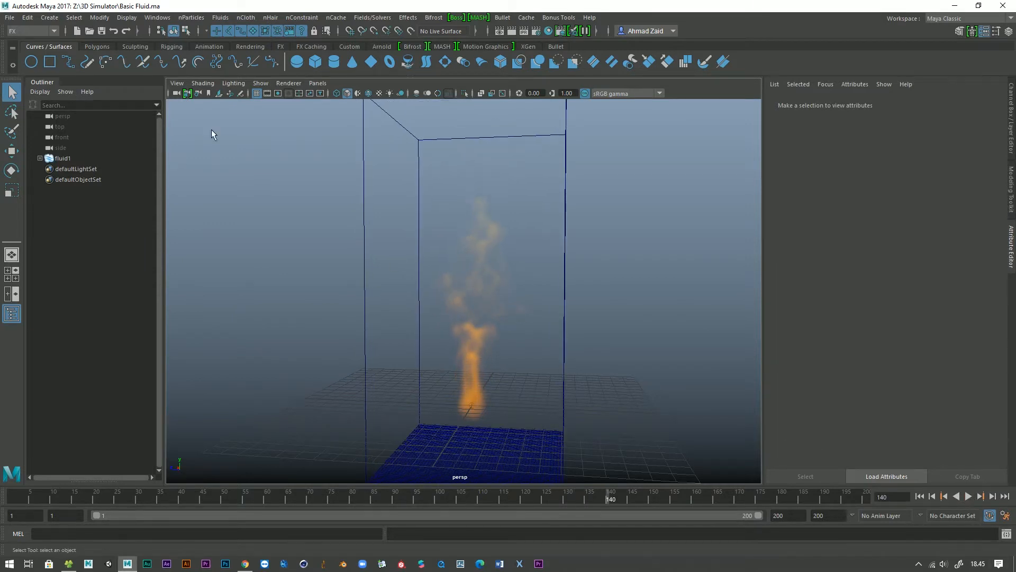
click(8, 18)
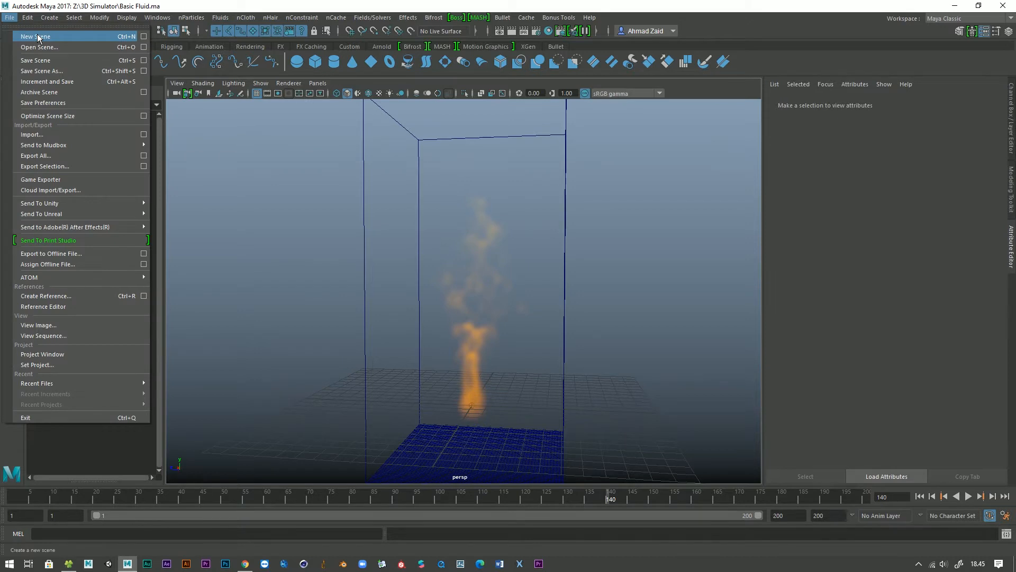
click(39, 37)
alt+drag(358, 290, 521, 264)
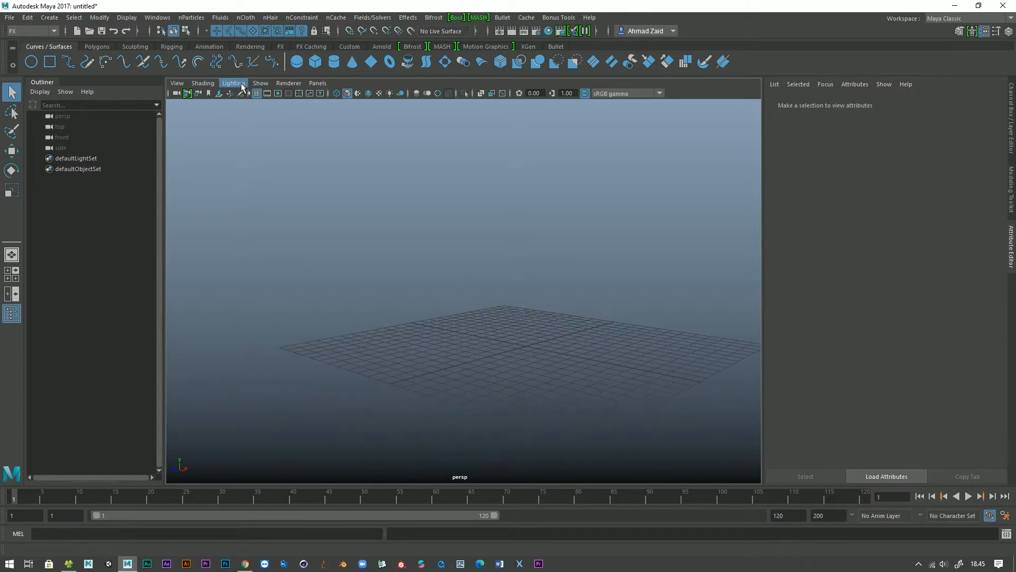
Open the Plug-in Manager for a check and leave it.
click(161, 20)
mouse_move(265, 118)
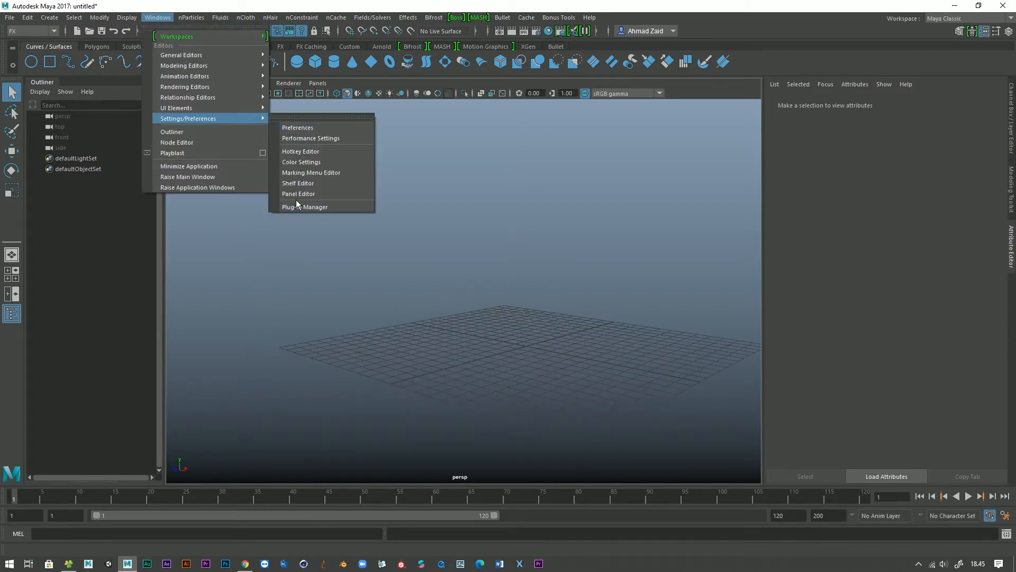
click(313, 206)
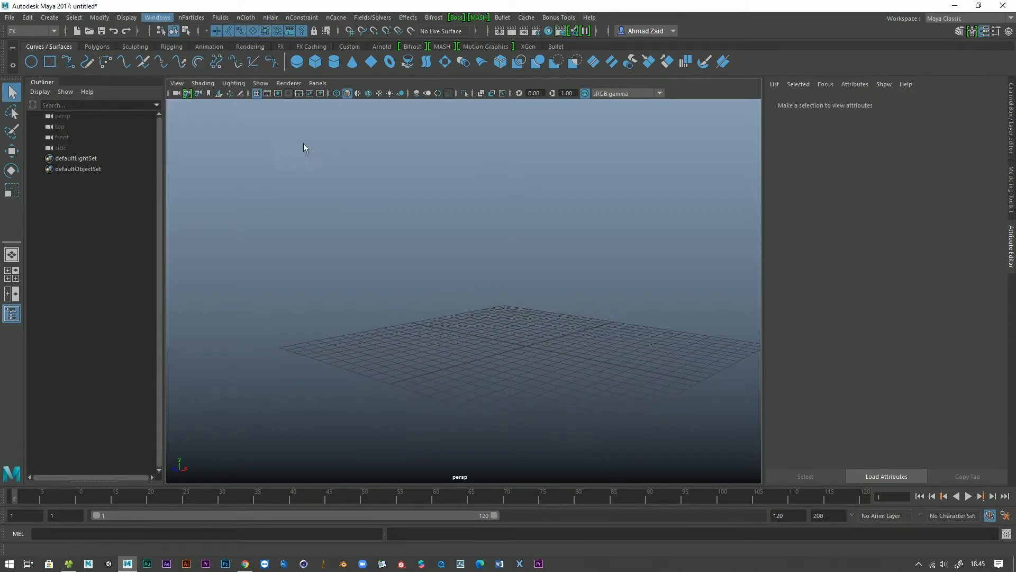
click(568, 192)
Show the polygon modelling tools on the shelf.
alt+drag(563, 236, 473, 246)
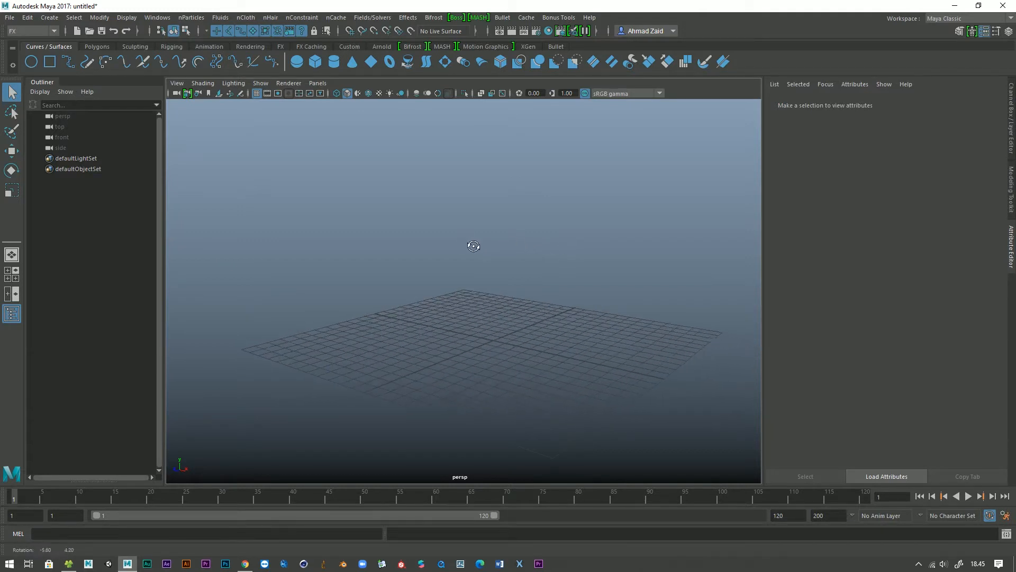
click(96, 47)
alt+middle_drag(298, 270, 288, 272)
scroll(288, 272, up, 1)
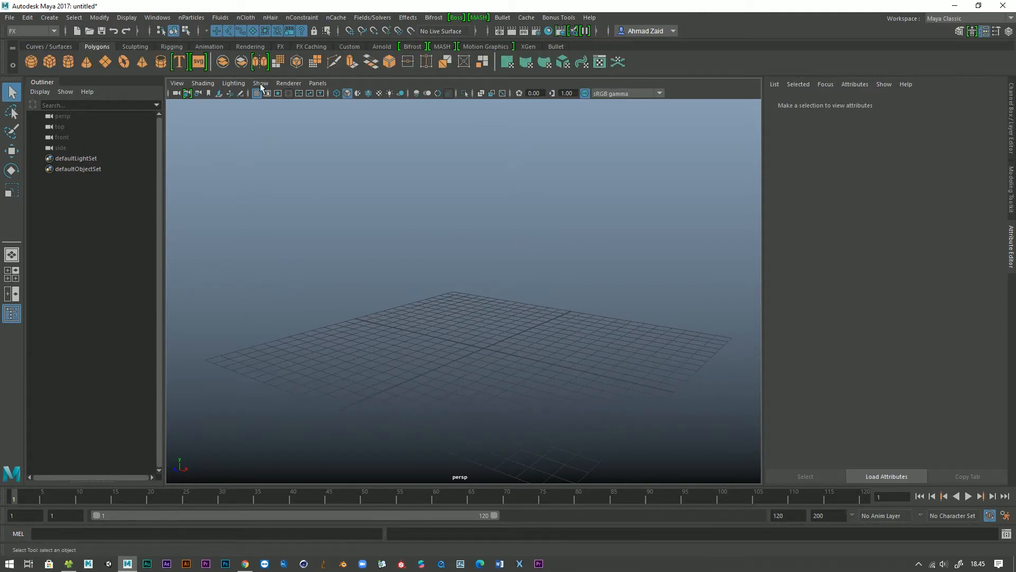
Create a 3D fluid container with an emitter, using the creation options reset to their defaults.
click(221, 19)
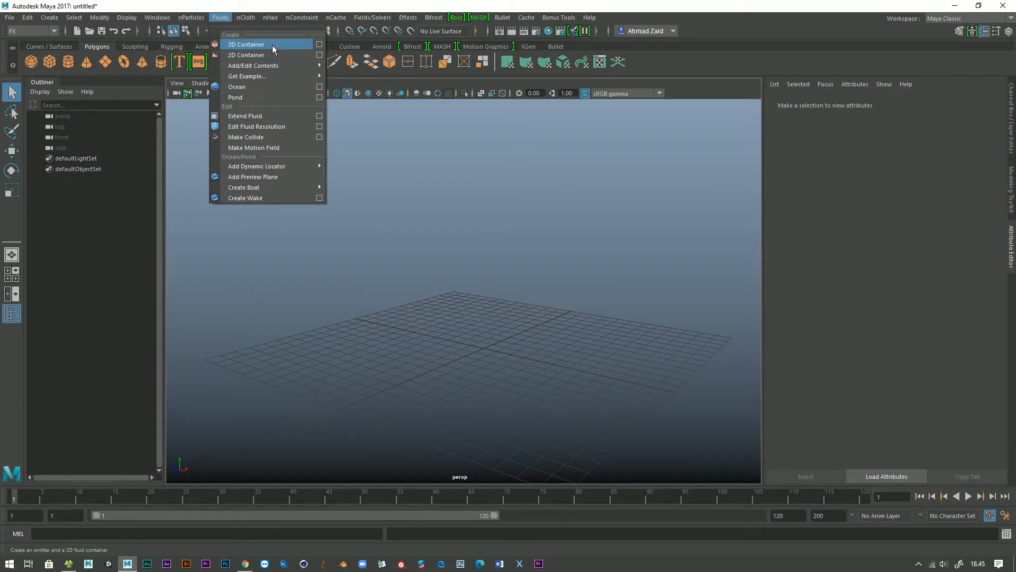
click(321, 44)
click(440, 115)
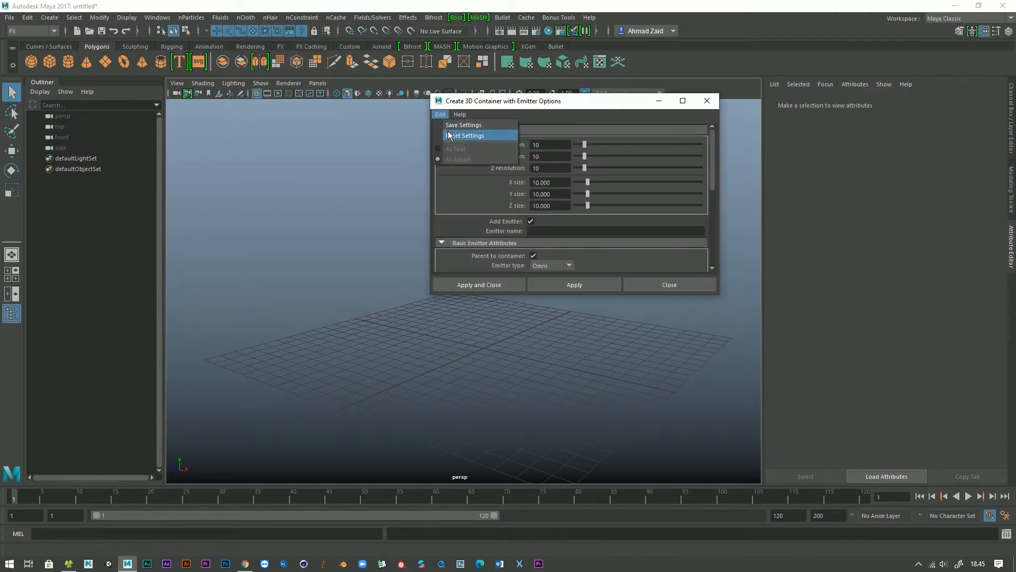
click(449, 136)
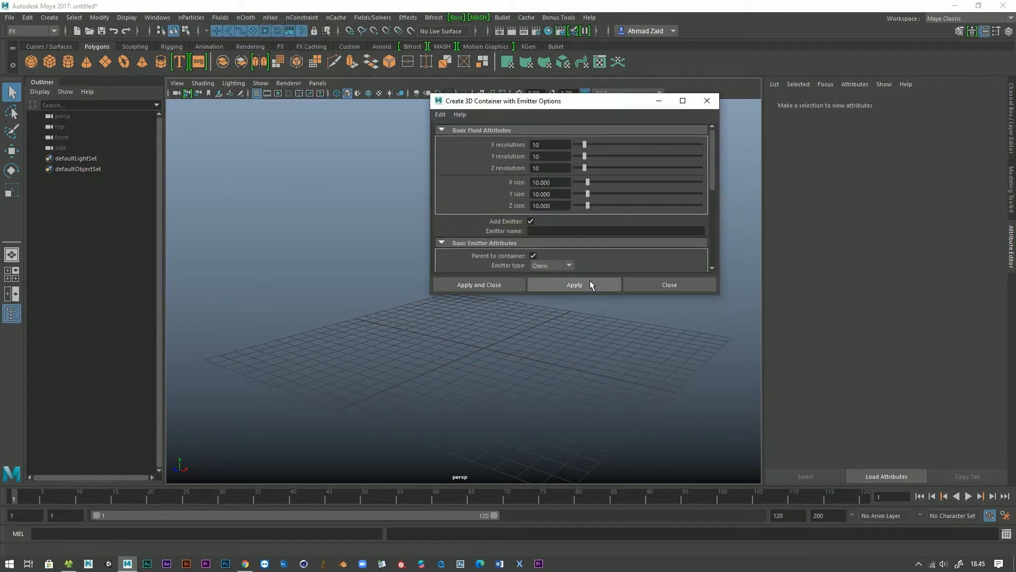
click(555, 285)
click(659, 285)
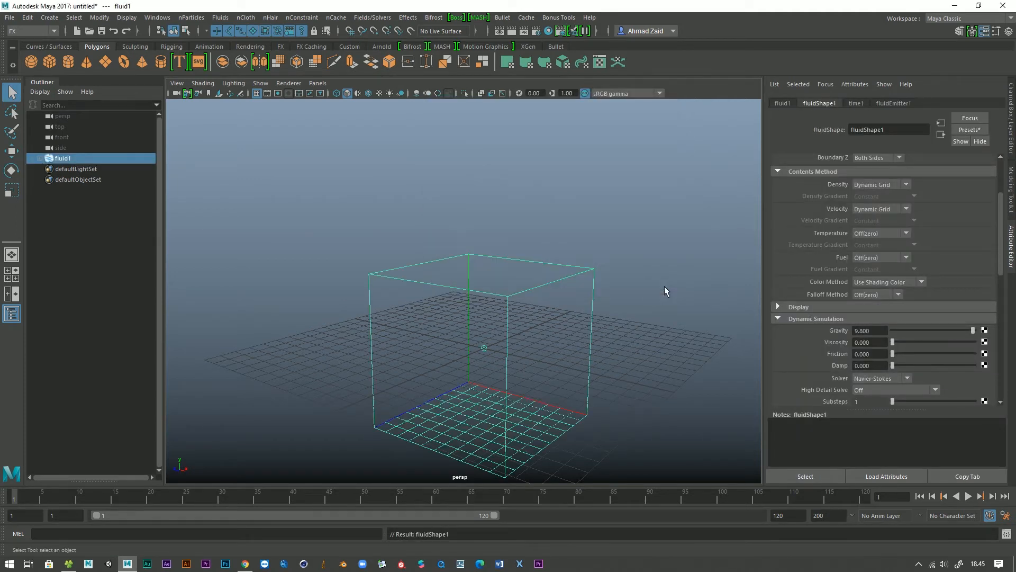
Extend the playback range to frame 200 and play the default fluid simulation.
alt+drag(664, 285, 470, 294)
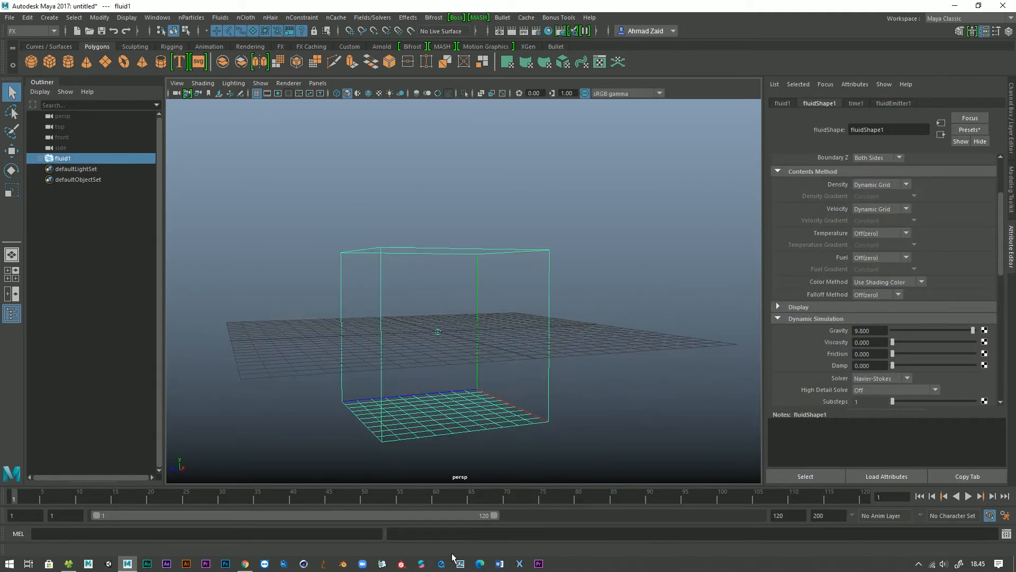
drag(492, 515, 849, 524)
click(967, 496)
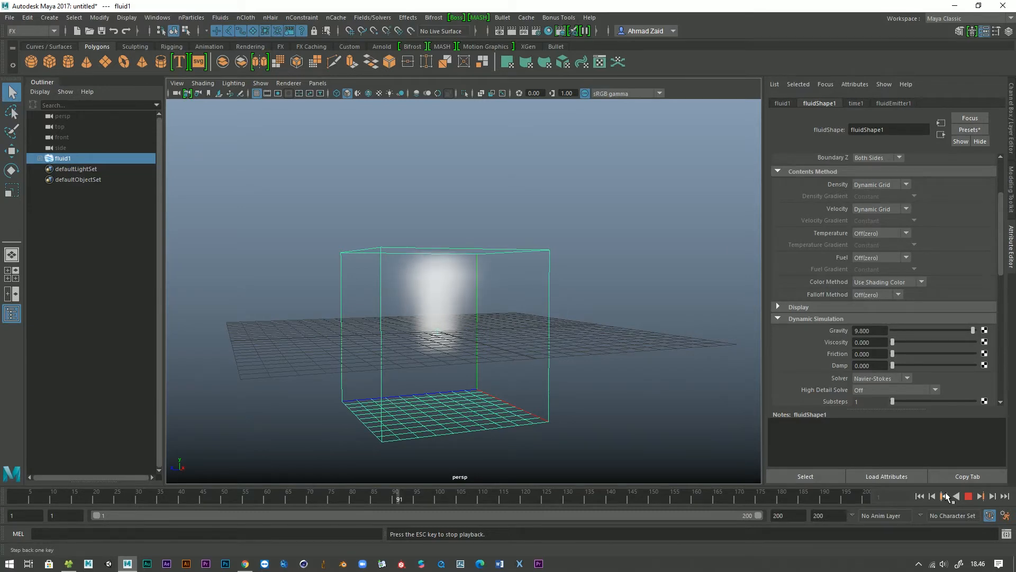
alt+drag(517, 301, 462, 271)
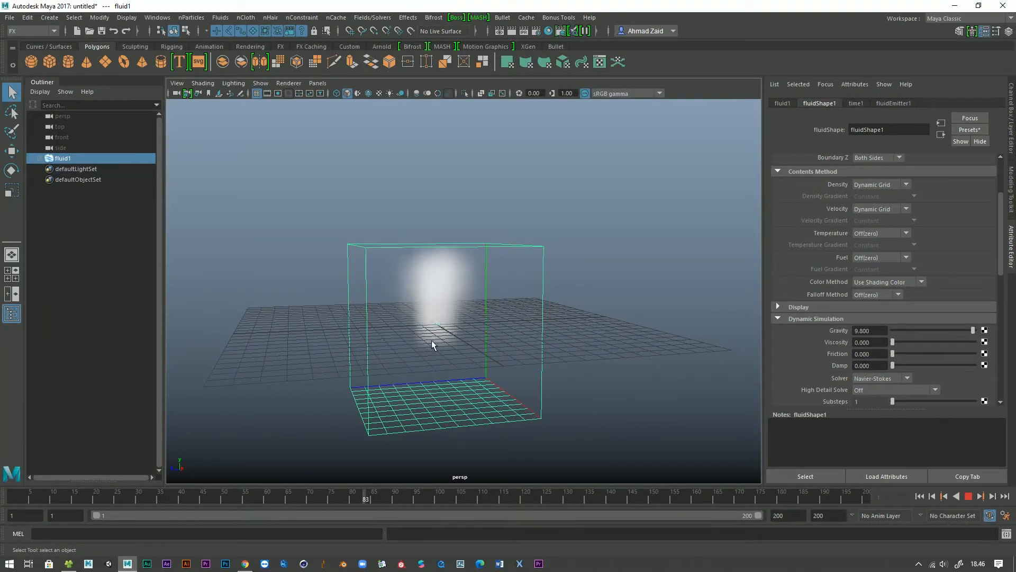
Stop playback, return to the first frame and set the fluid container's X size to 15.
scroll(788, 341, up, 3)
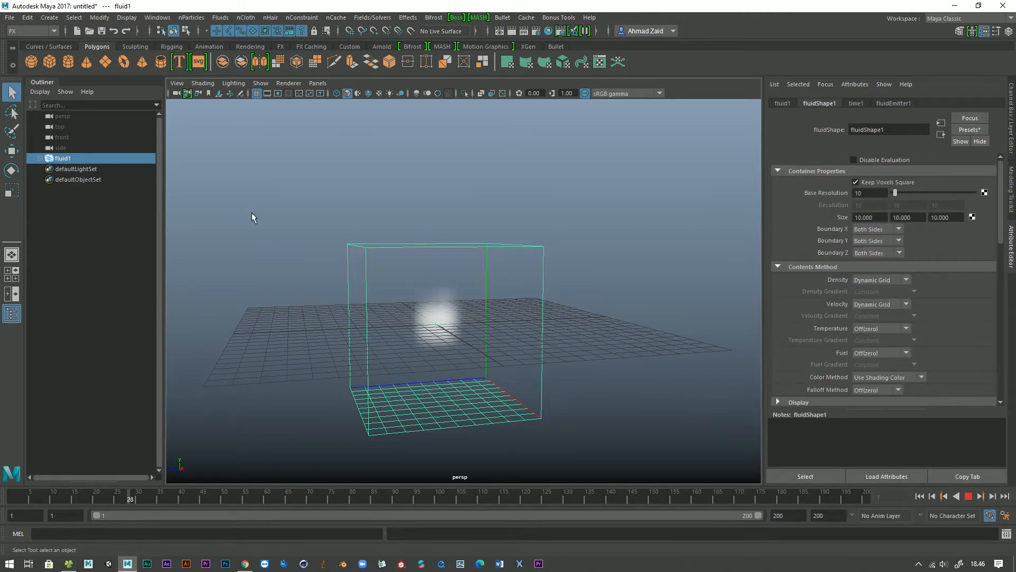
click(64, 151)
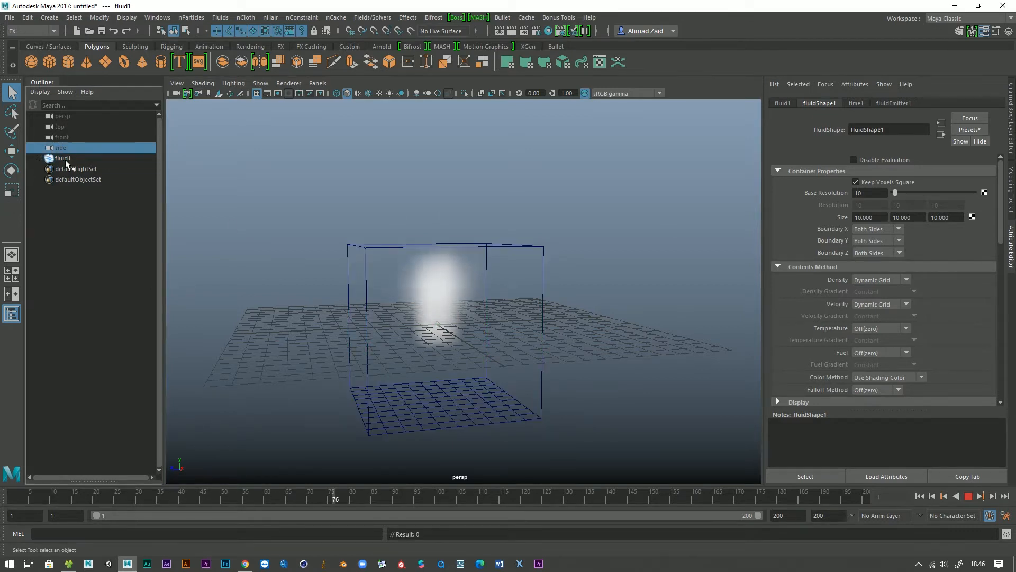
click(66, 161)
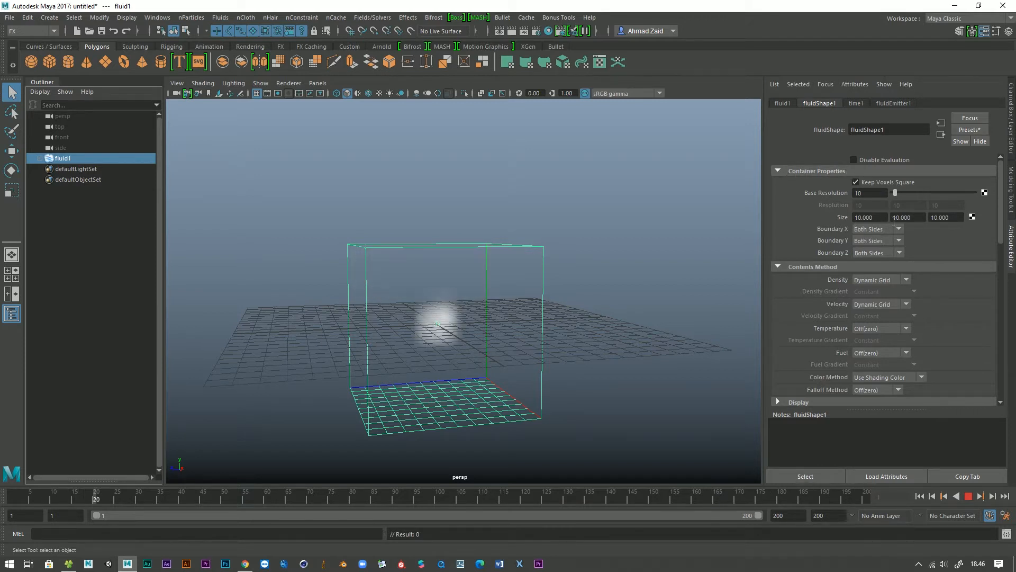
drag(882, 222, 850, 222)
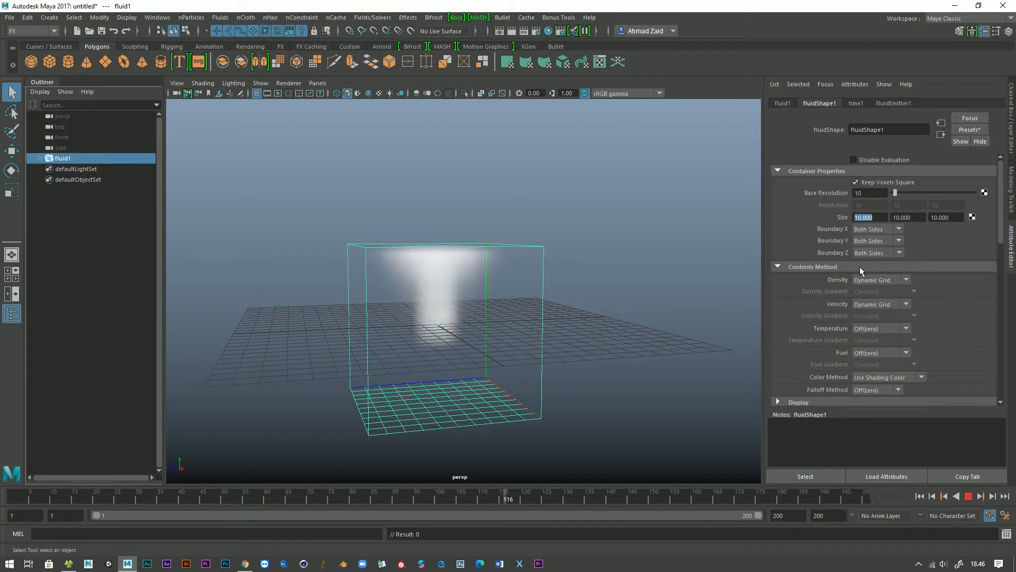
click(968, 496)
click(919, 496)
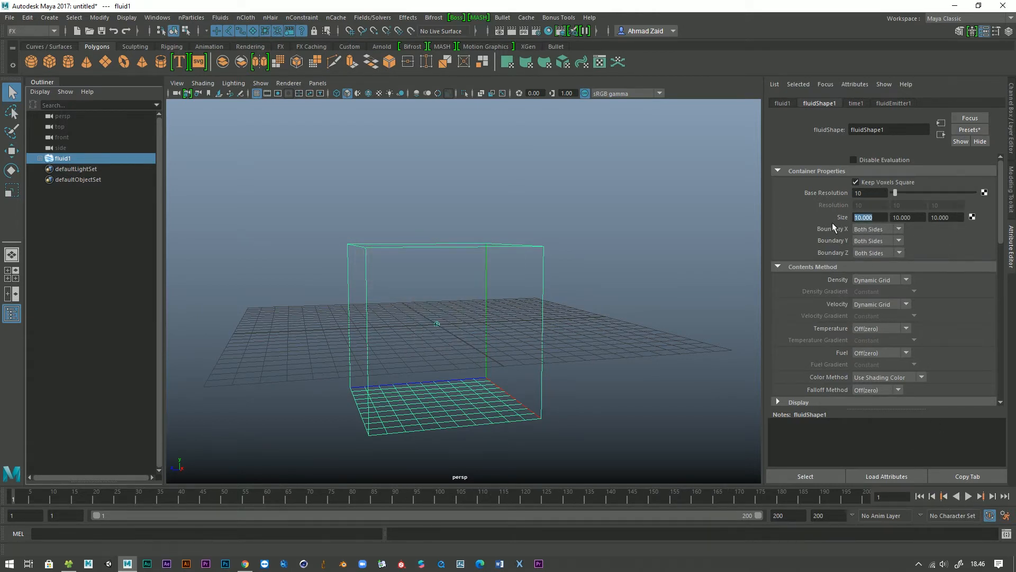
text(15)
key(Return)
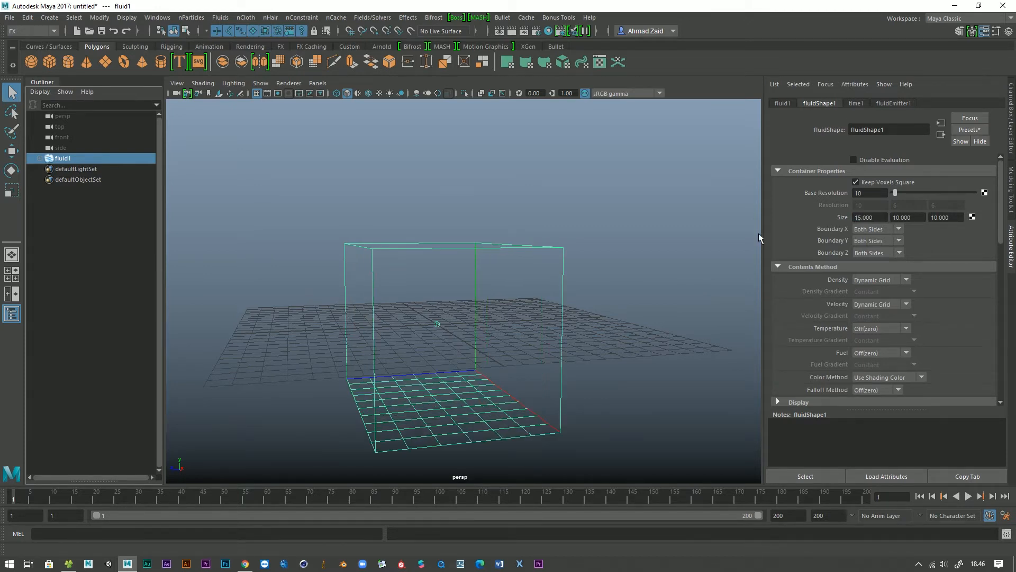
Set the fluid container's Z size to 15 and its Y size to 30.
key(f)
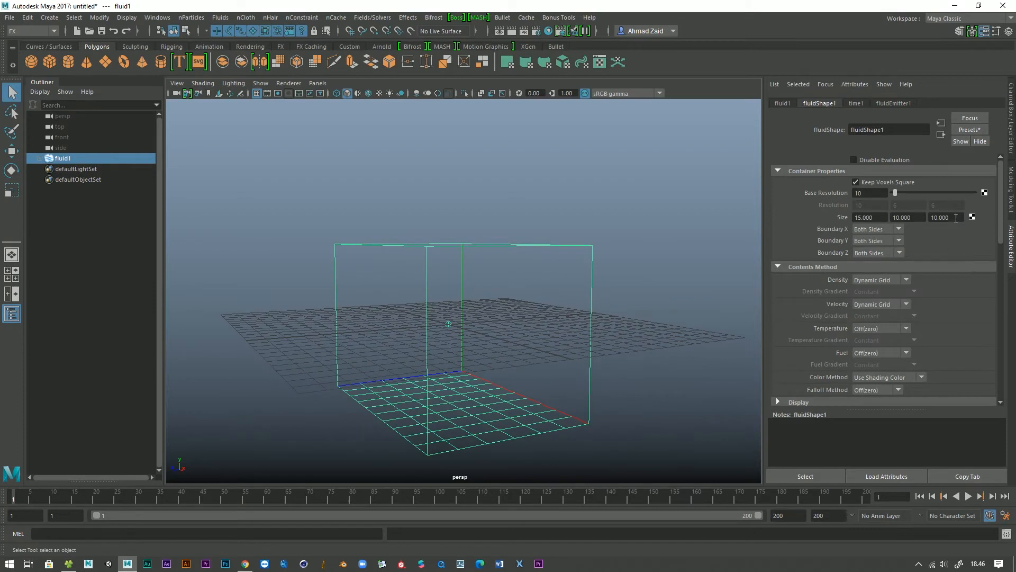
text(15)
key(Return)
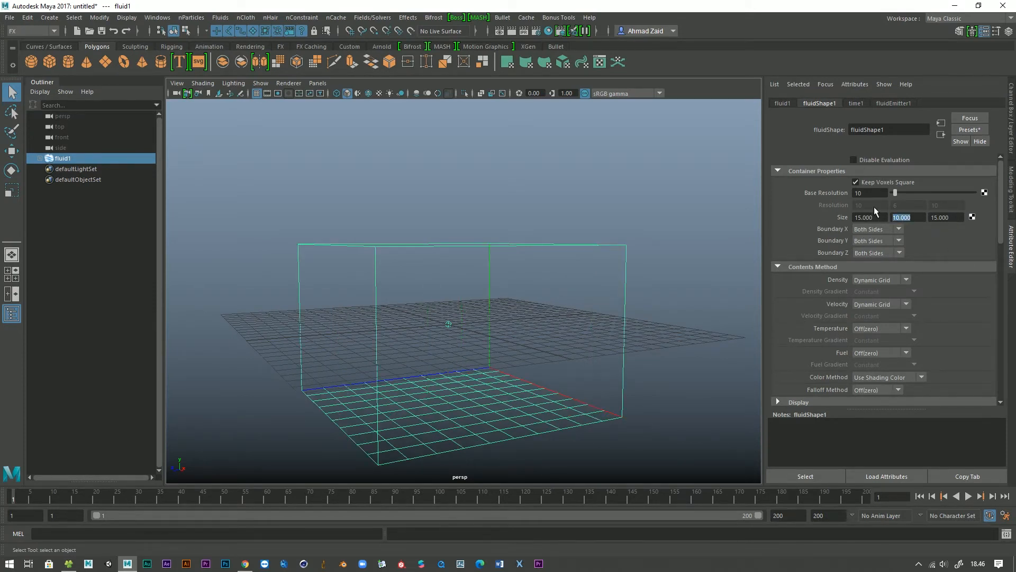
text(30)
key(Return)
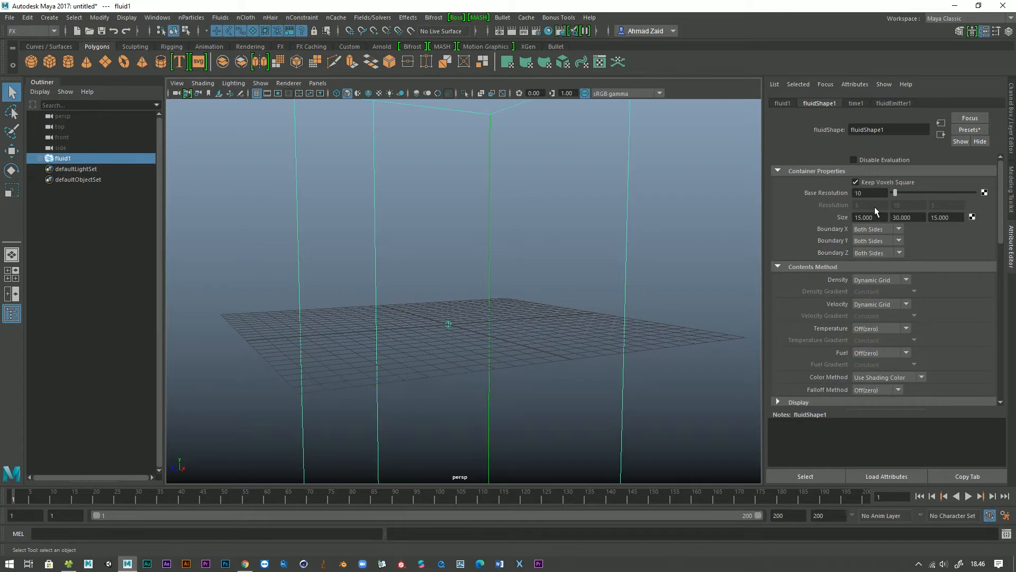
Play the simulation in the resized container, inspect it from several angles, and return to the first frame.
scroll(656, 275, down, 5)
alt+drag(540, 321, 569, 317)
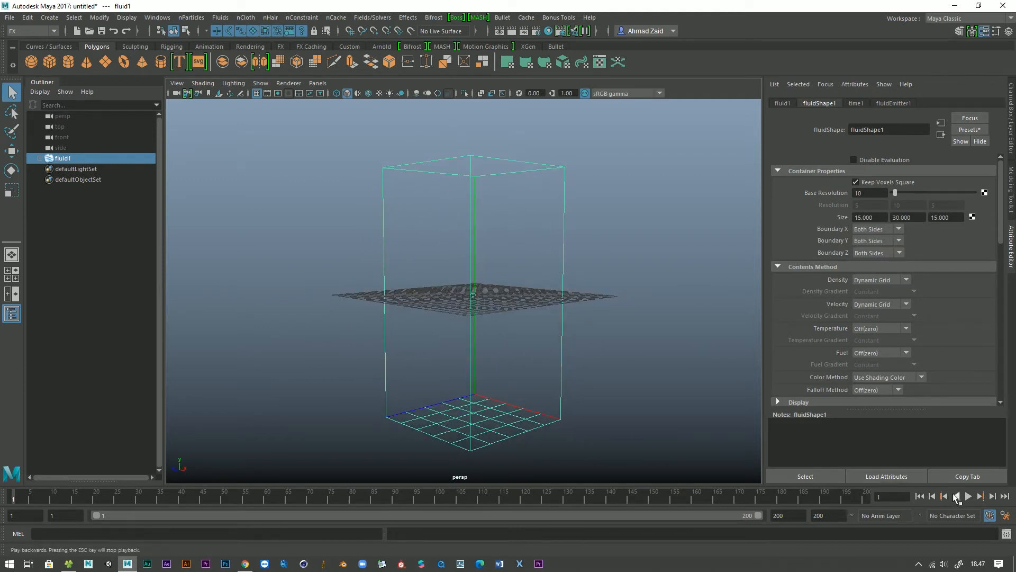
click(968, 496)
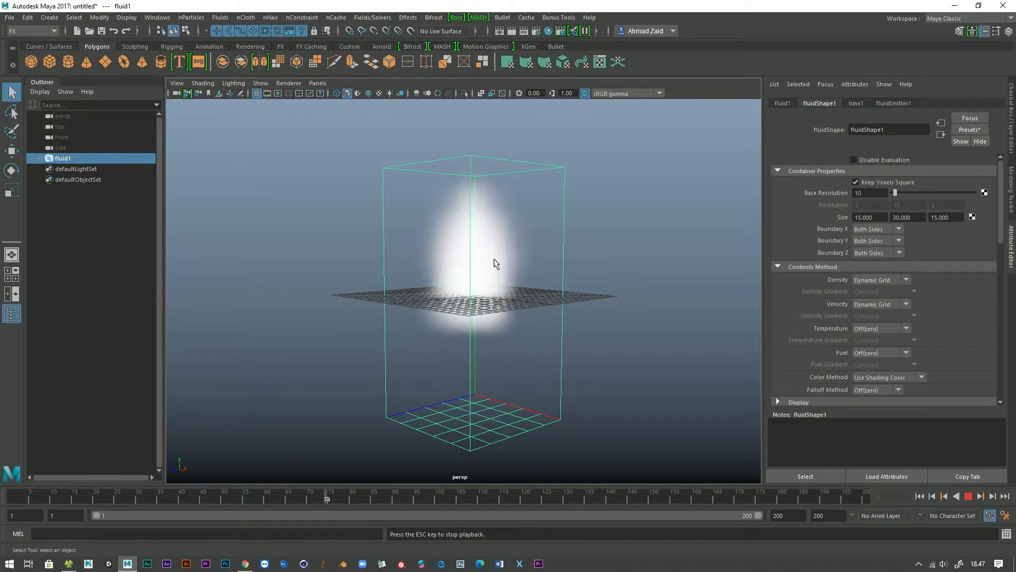
alt+drag(471, 261, 408, 256)
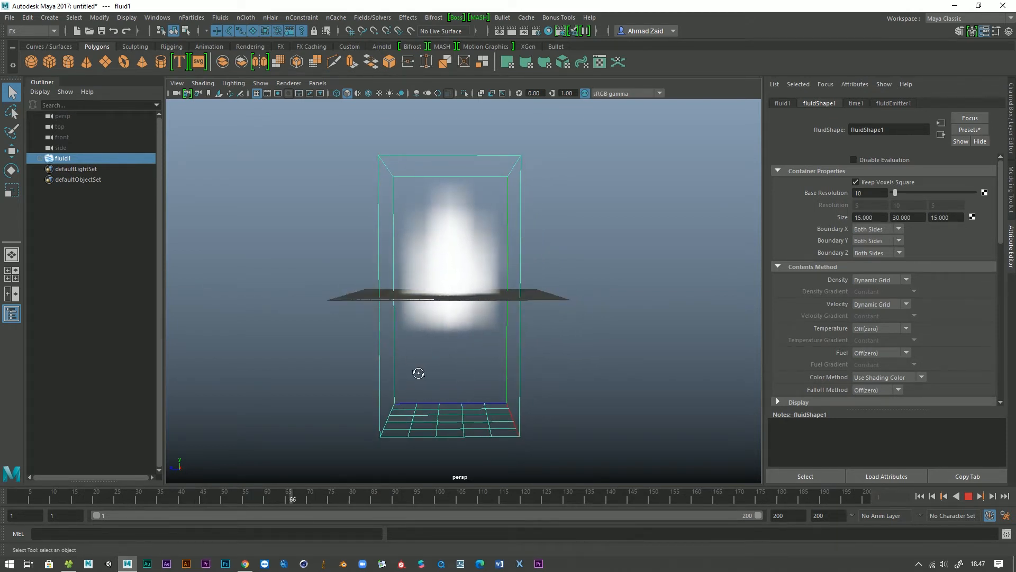
alt+drag(415, 374, 454, 374)
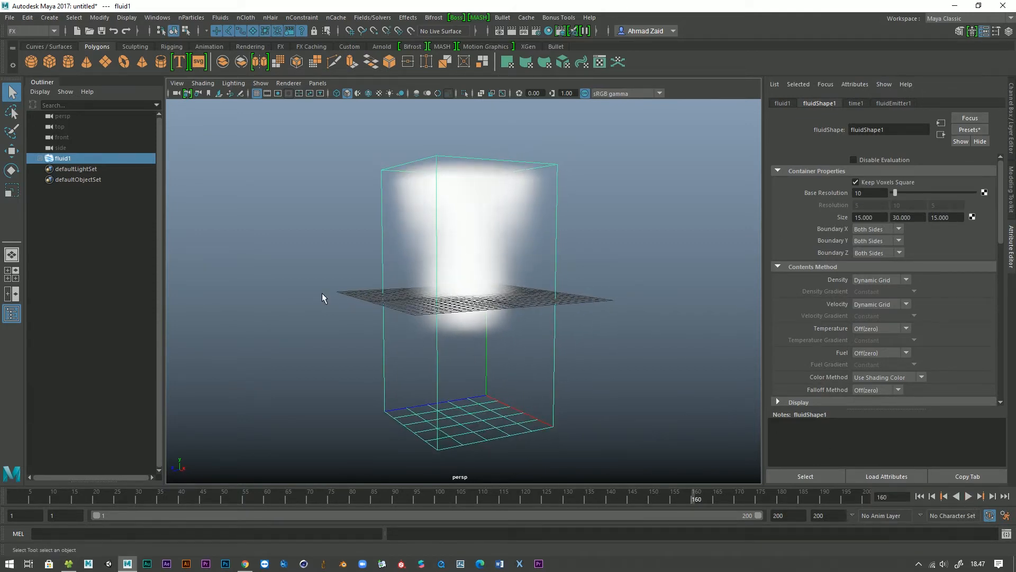
click(919, 496)
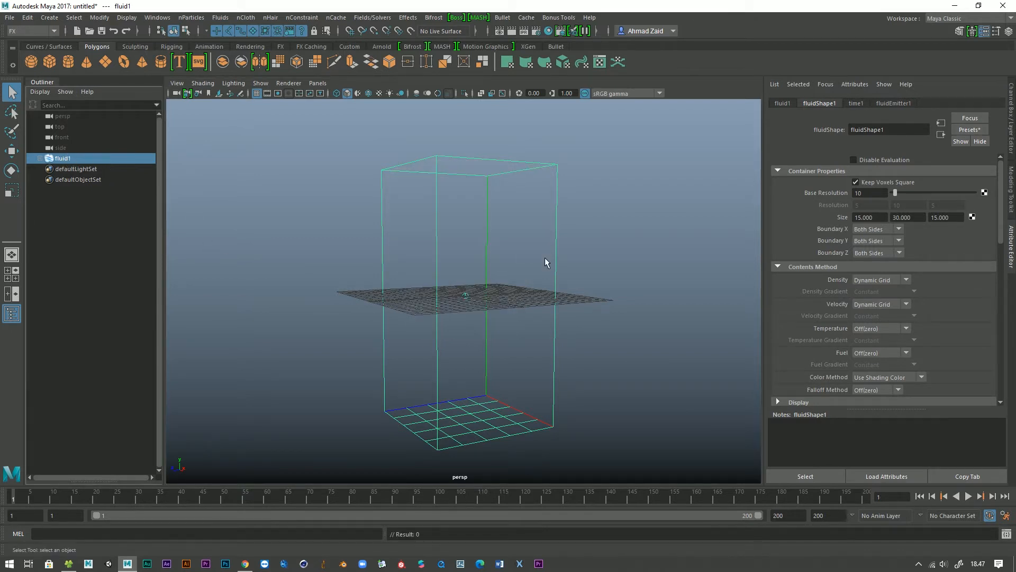
Move the fluid container straight up by about 15.6 cm so its base rests on the ground grid.
key(w)
click(474, 215)
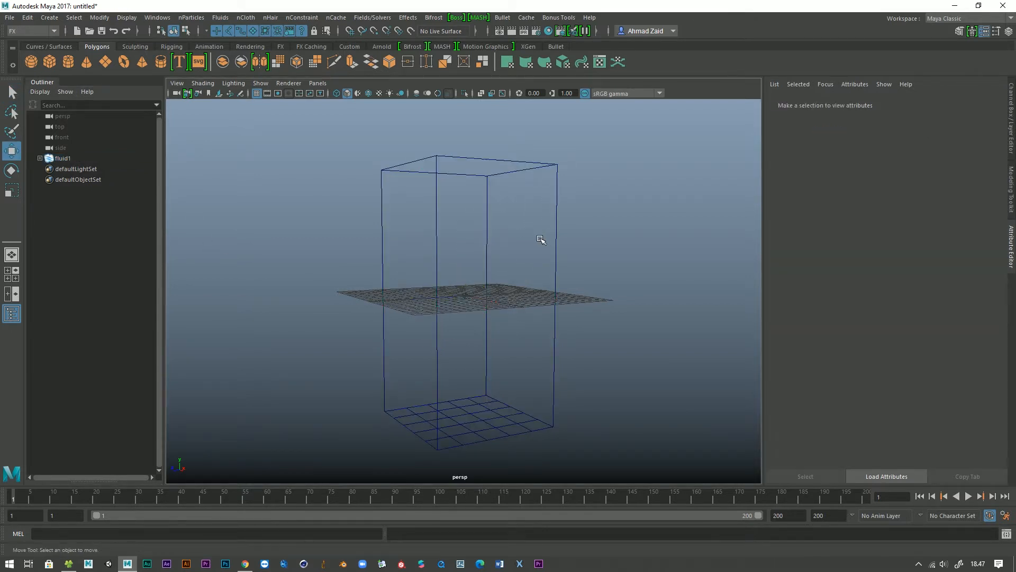
drag(497, 224, 492, 127)
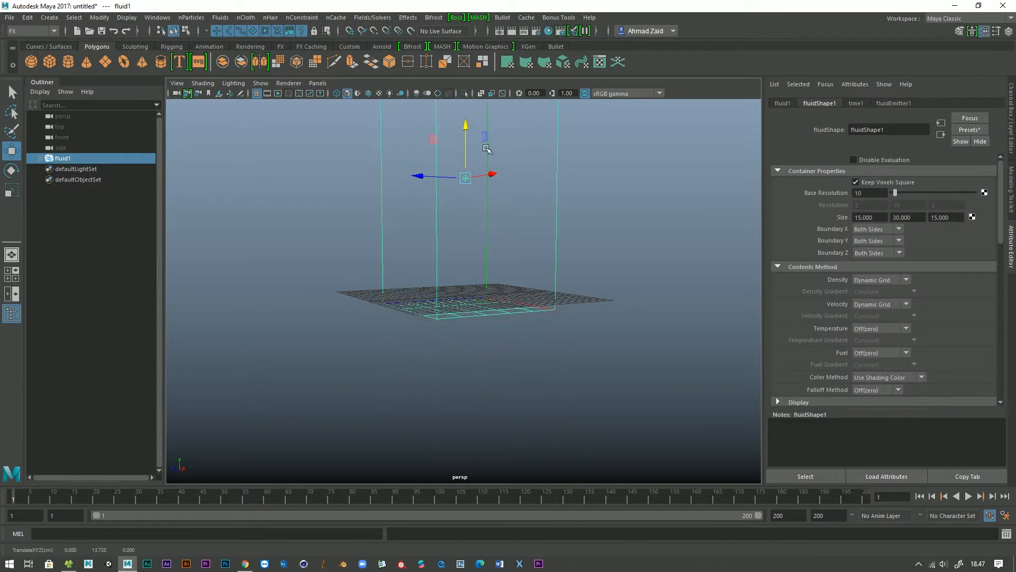
scroll(545, 381, up, 2)
alt+middle_drag(550, 390, 538, 412)
alt+drag(539, 412, 515, 412)
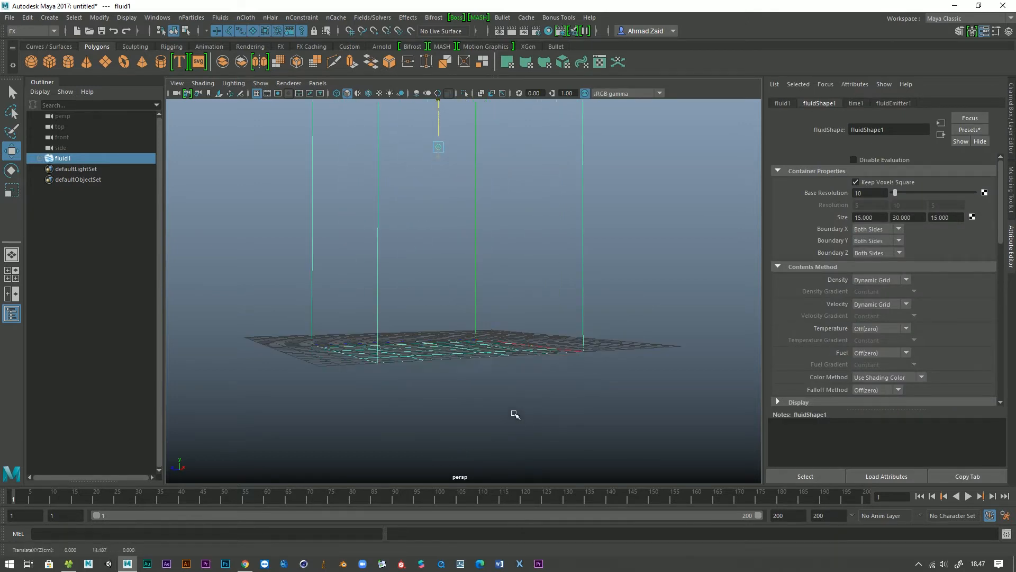
middle_drag(514, 409, 518, 406)
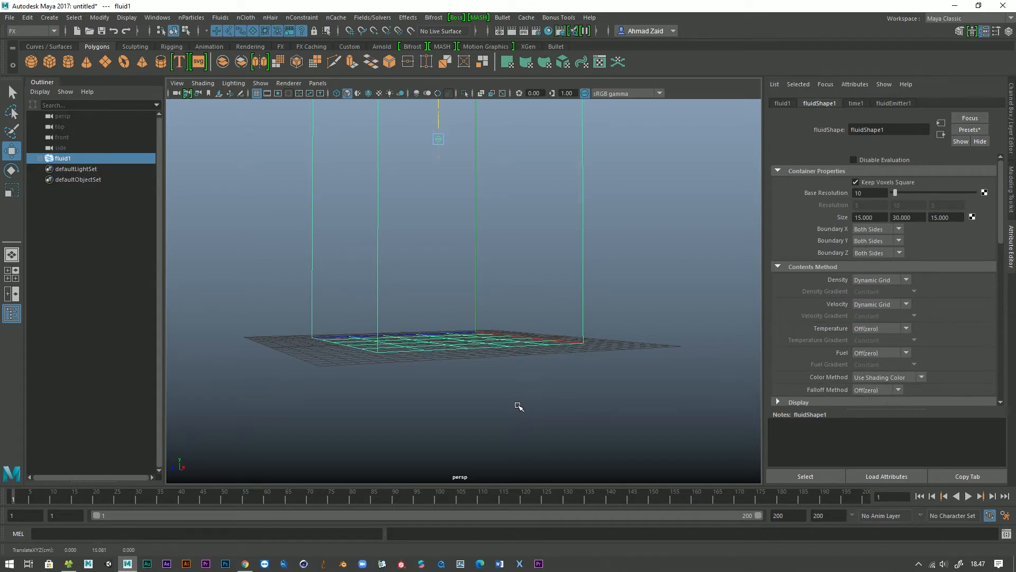
Play the simulation to check the fluid emission in the raised container.
scroll(523, 393, down, 5)
alt+drag(524, 394, 508, 426)
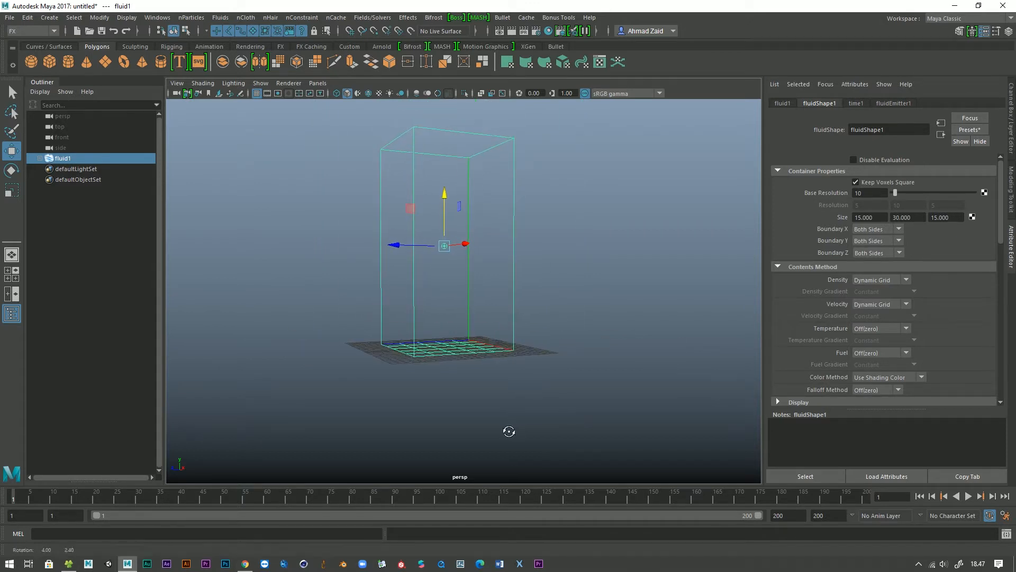
click(967, 496)
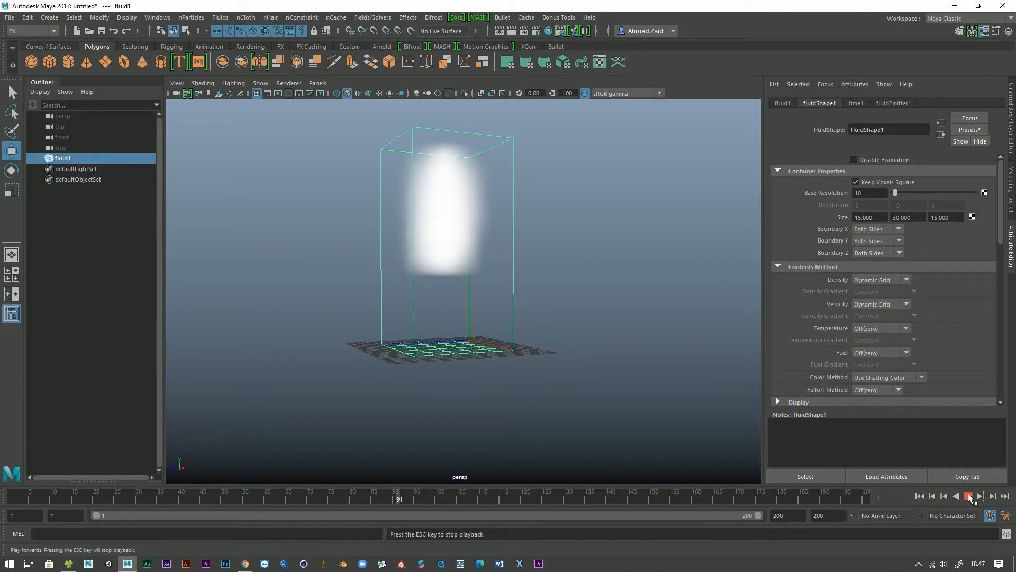
Stop the simulation playback and return to the first frame.
click(968, 496)
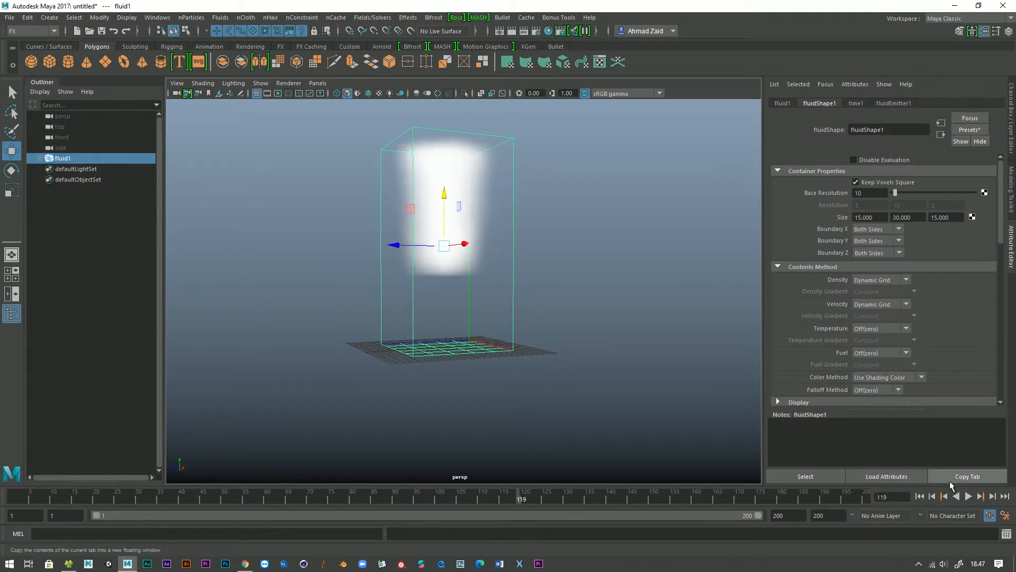
click(919, 496)
scroll(465, 317, up, 8)
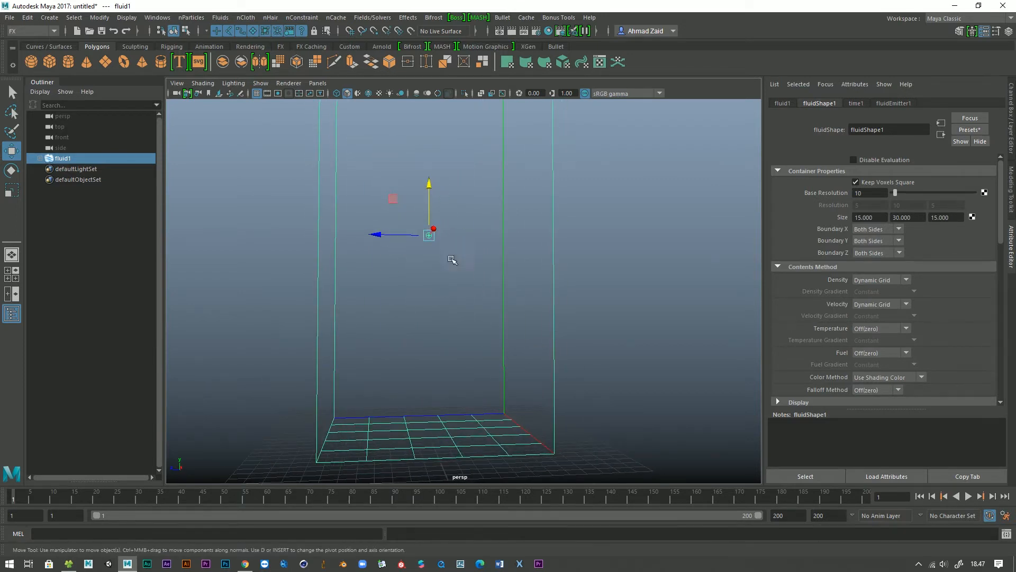
mouse_move(429, 246)
alt+mouse_down()
mouse_move(454, 268)
mouse_move(465, 236)
mouse_move(494, 227)
mouse_move(445, 238)
alt+mouse_up()
Move the fluid emitter inside the fluid container straight down to a Y translation of about -15.08, at the container's base.
click(39, 158)
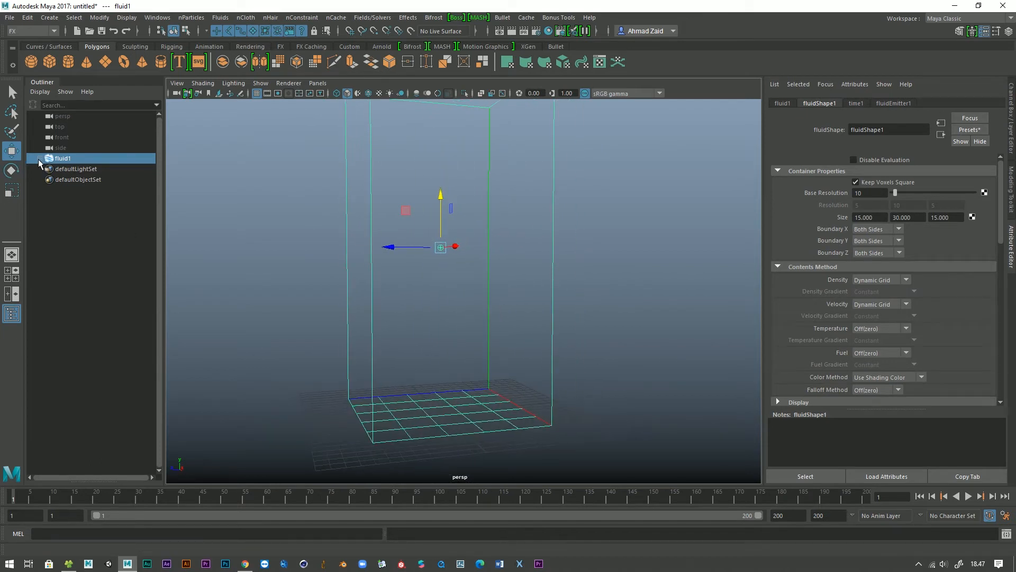
click(82, 169)
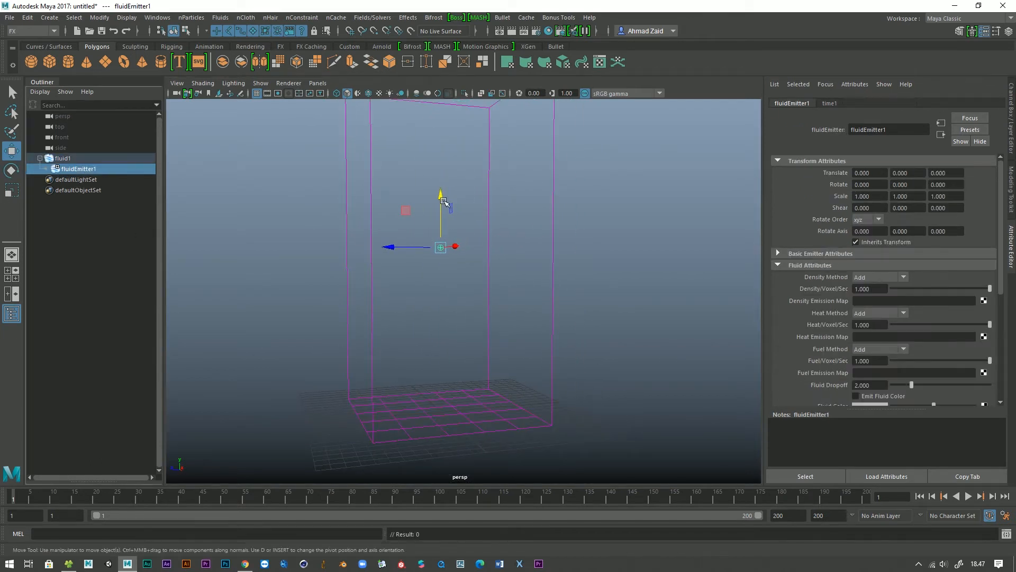
drag(439, 198, 439, 206)
alt+drag(460, 294, 471, 270)
click(41, 159)
click(40, 158)
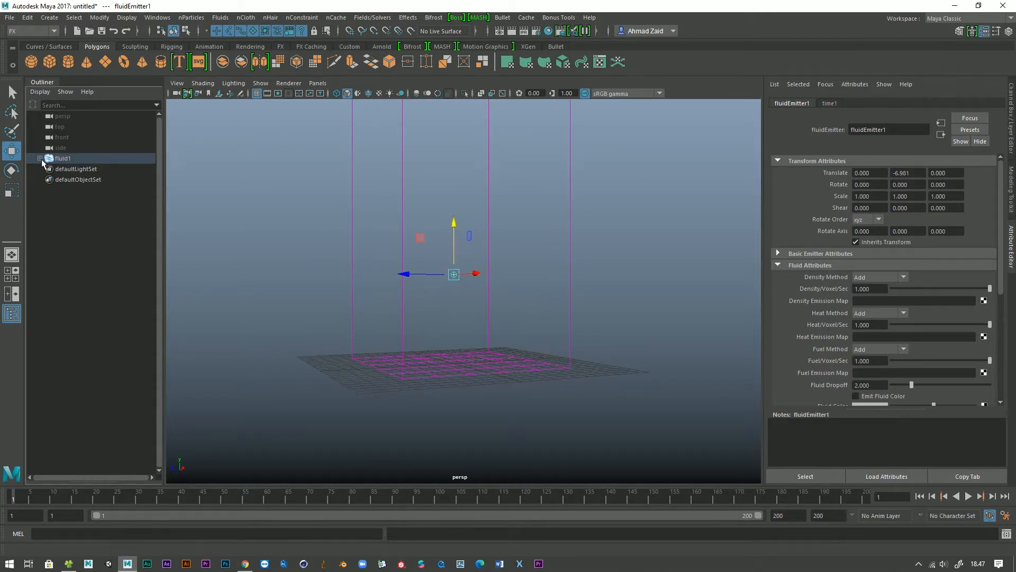
click(40, 158)
alt+drag(529, 333, 531, 281)
scroll(530, 280, up, 5)
middle_drag(532, 282, 537, 309)
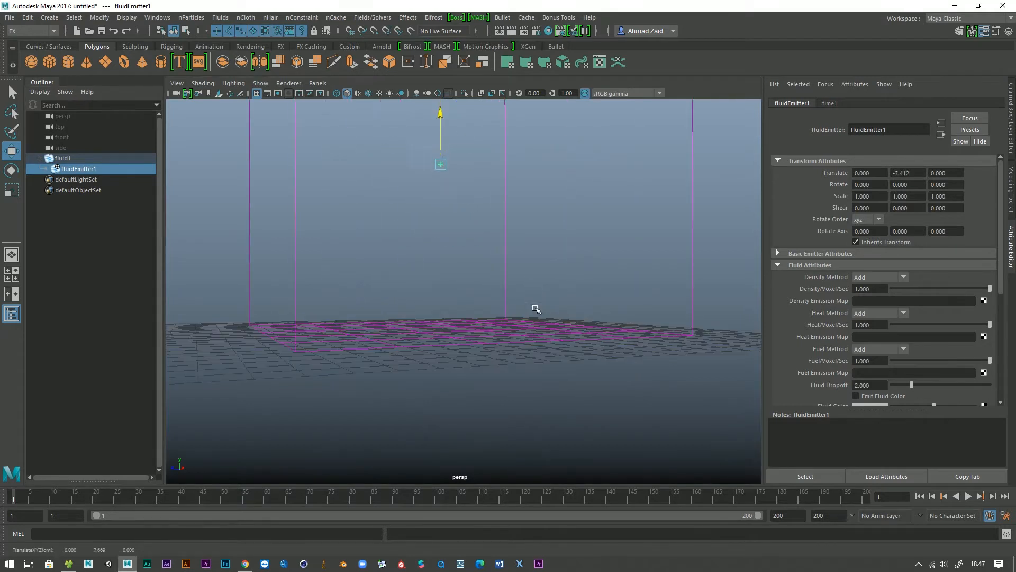
middle_drag(513, 460, 524, 324)
Play the simulation from the first frame to check the emission from the lowered emitter.
alt+drag(524, 324, 606, 381)
click(920, 497)
click(969, 495)
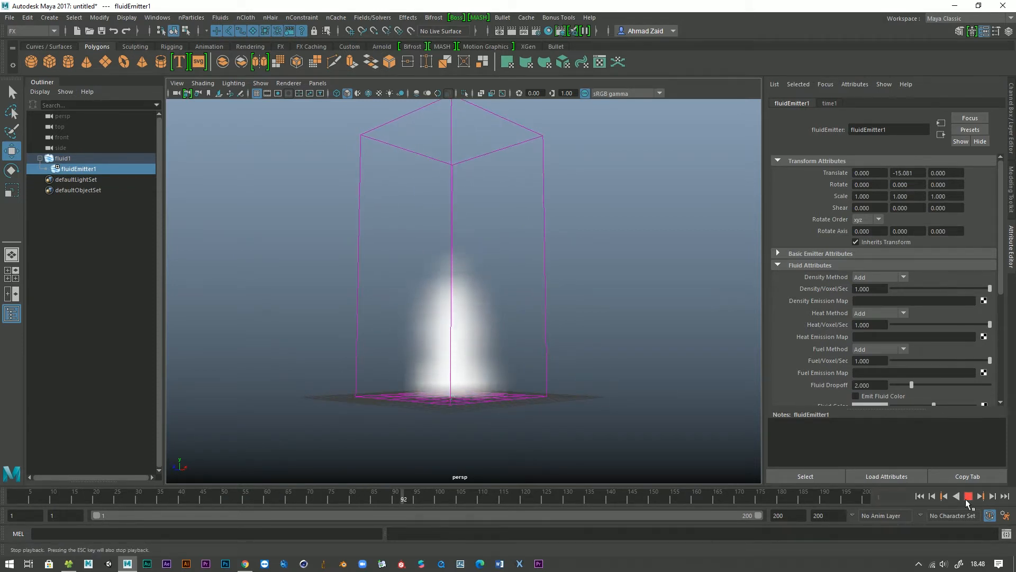
click(967, 497)
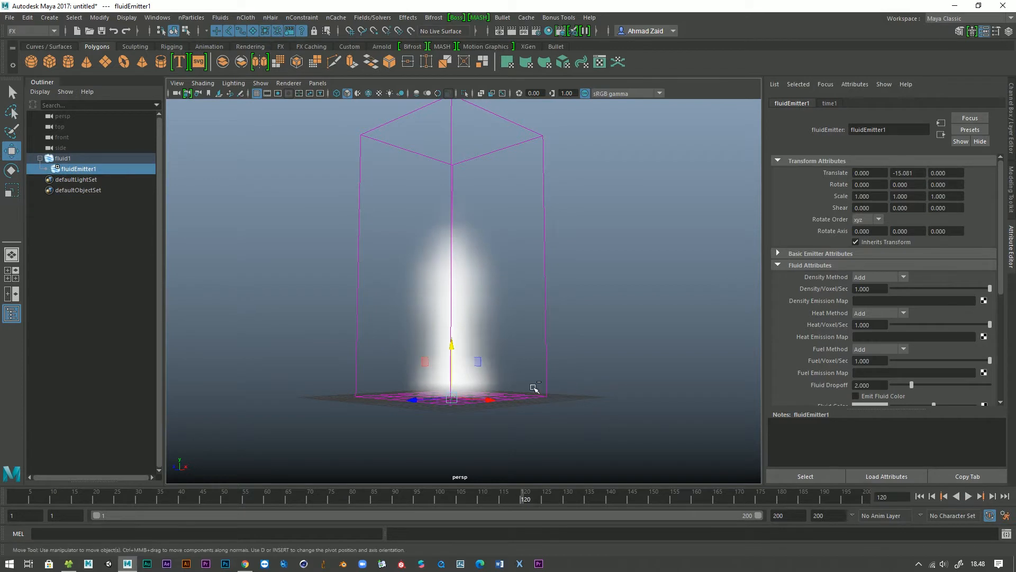
Save the scene in the 3D Simulator folder as a Maya ASCII file named Basic Fluid V.2.
key(q)
key(ctrl+s)
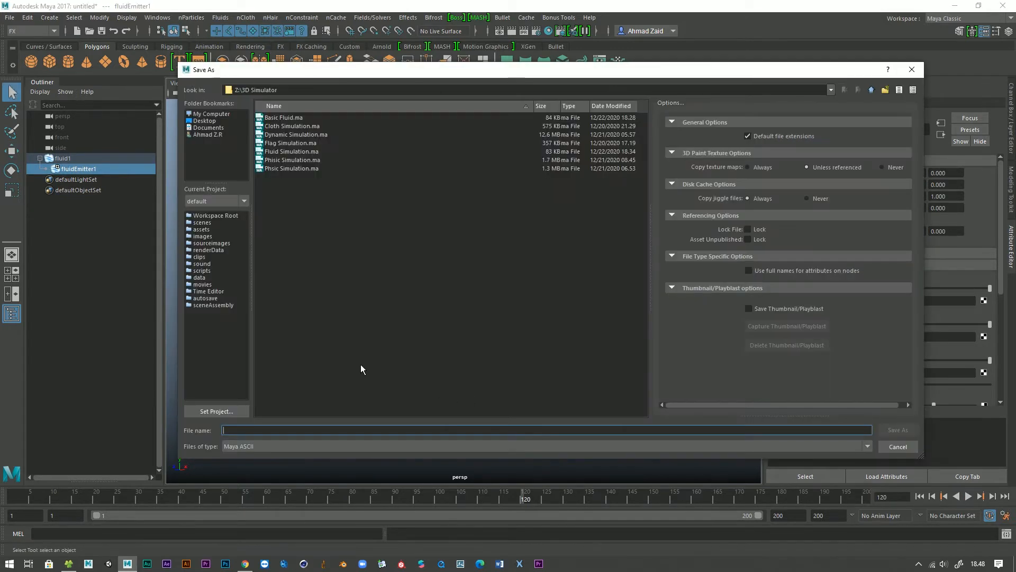
text(Ba)
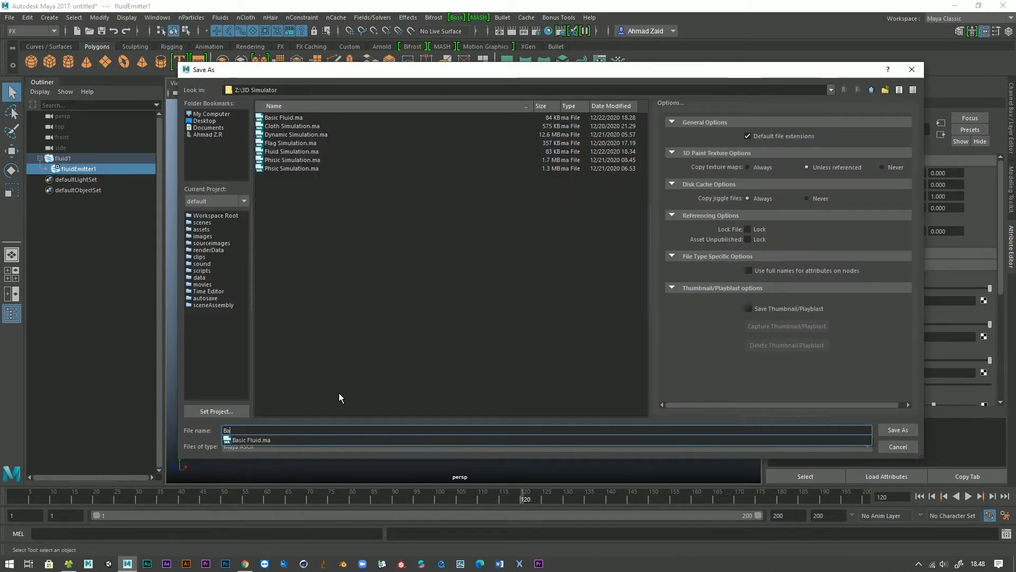
text(sic Fluid)
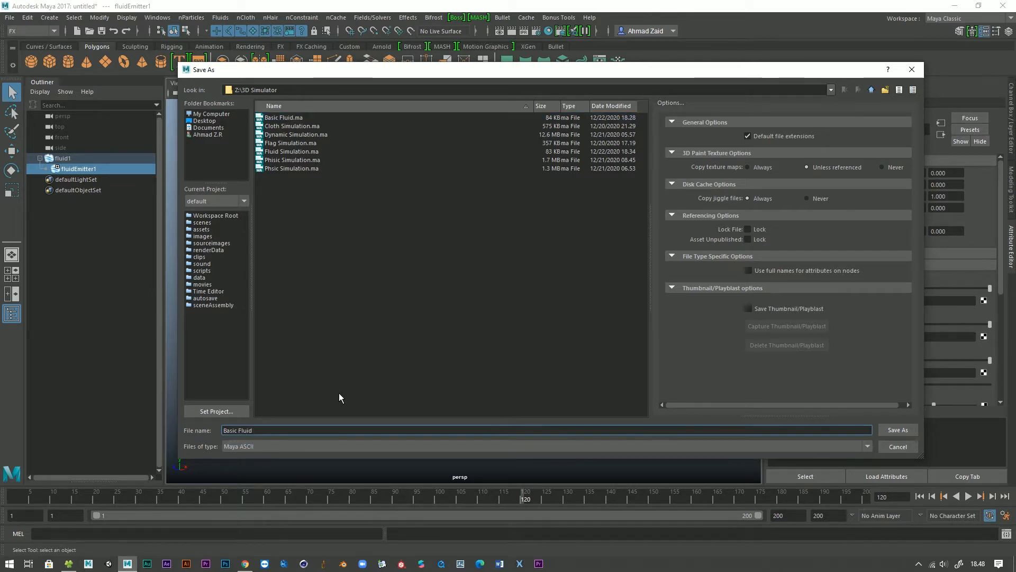
text( V.2)
key(Return)
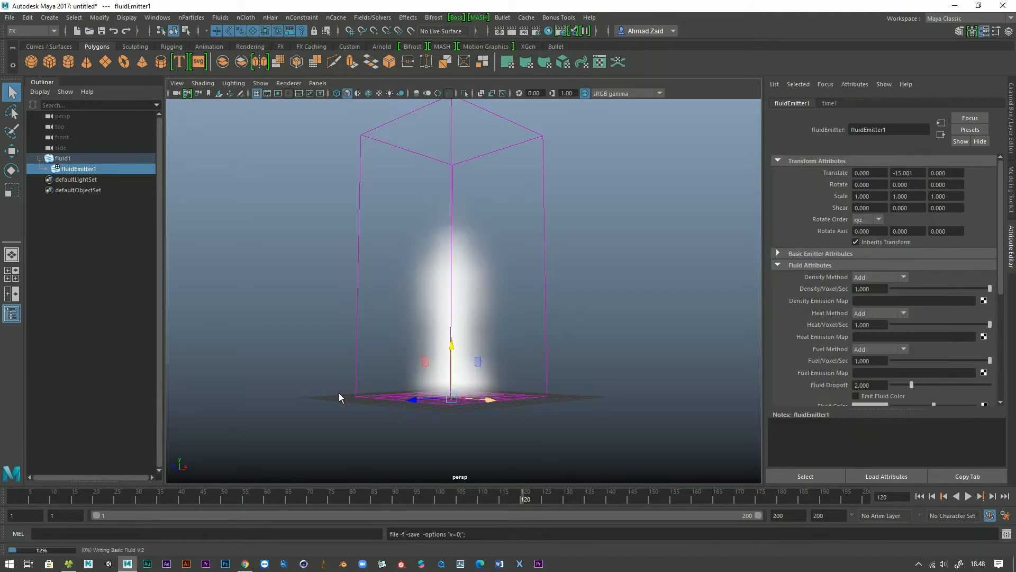
Replay the simulation and view the rising fluid in the whole container, pausing partway through.
click(968, 496)
scroll(612, 400, down, 3)
alt+drag(607, 394, 494, 390)
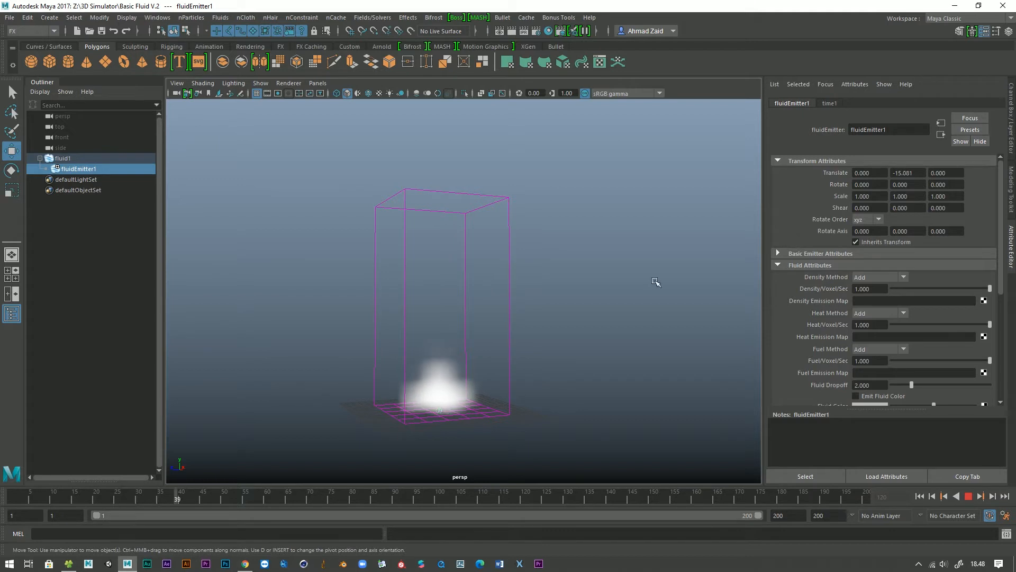
click(969, 497)
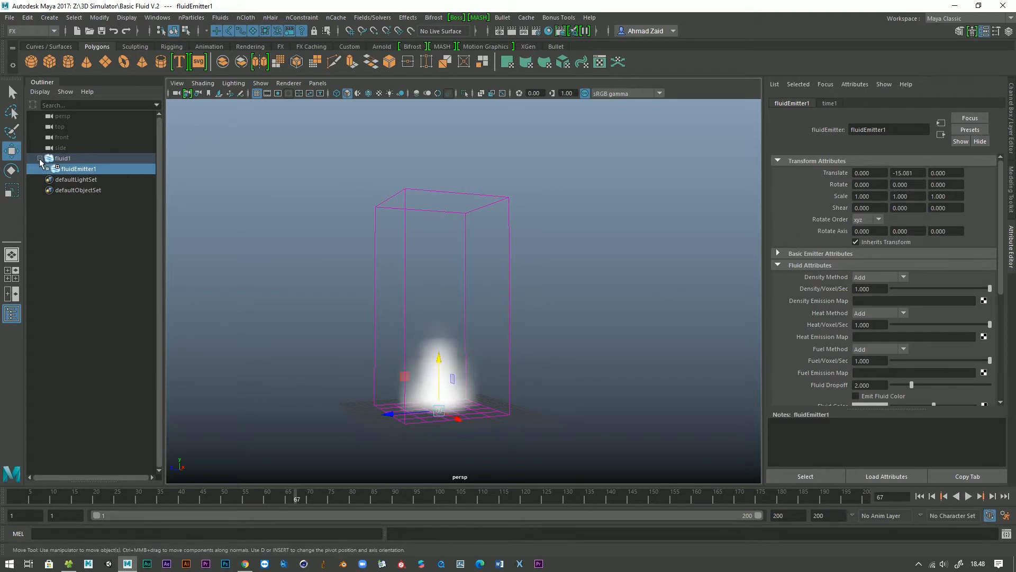
Select the fluid container and hide the viewport ground grid so only the container's own base grid shows.
click(40, 159)
click(61, 159)
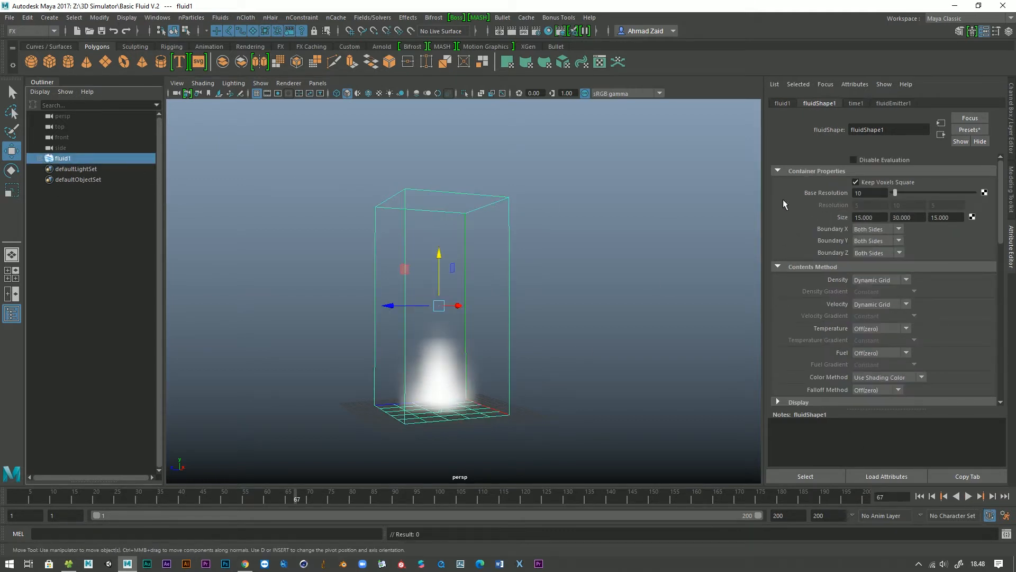
alt+middle_drag(527, 402, 539, 323)
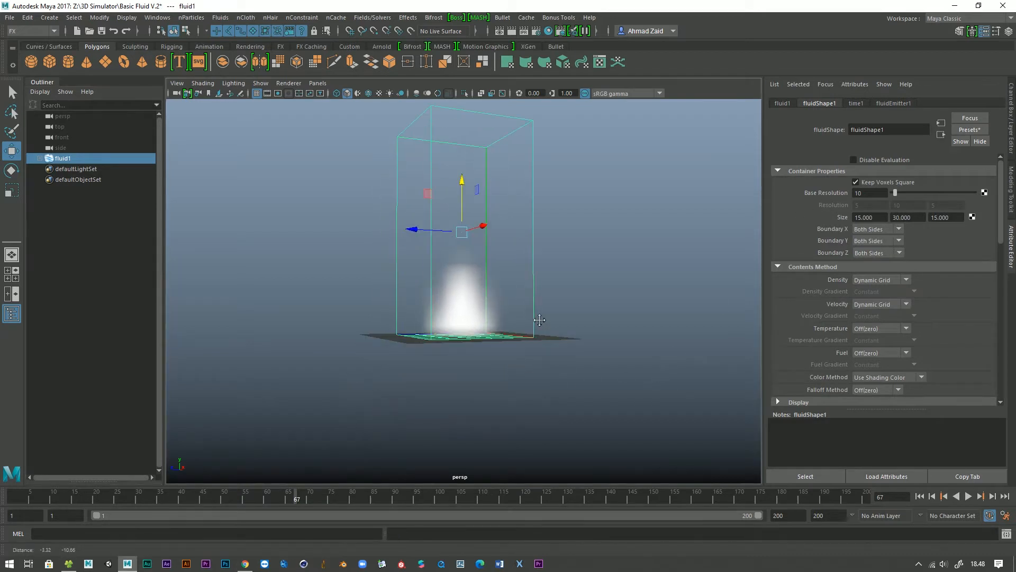
scroll(539, 319, up, 2)
alt+drag(524, 339, 505, 374)
alt+middle_drag(522, 364, 533, 344)
alt+drag(534, 345, 371, 146)
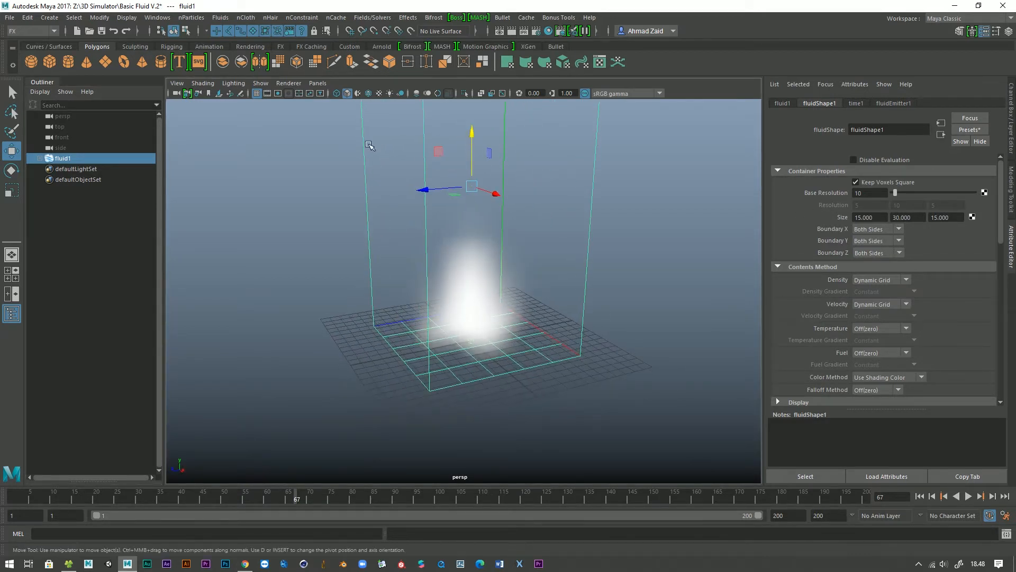
click(256, 94)
click(256, 93)
click(256, 93)
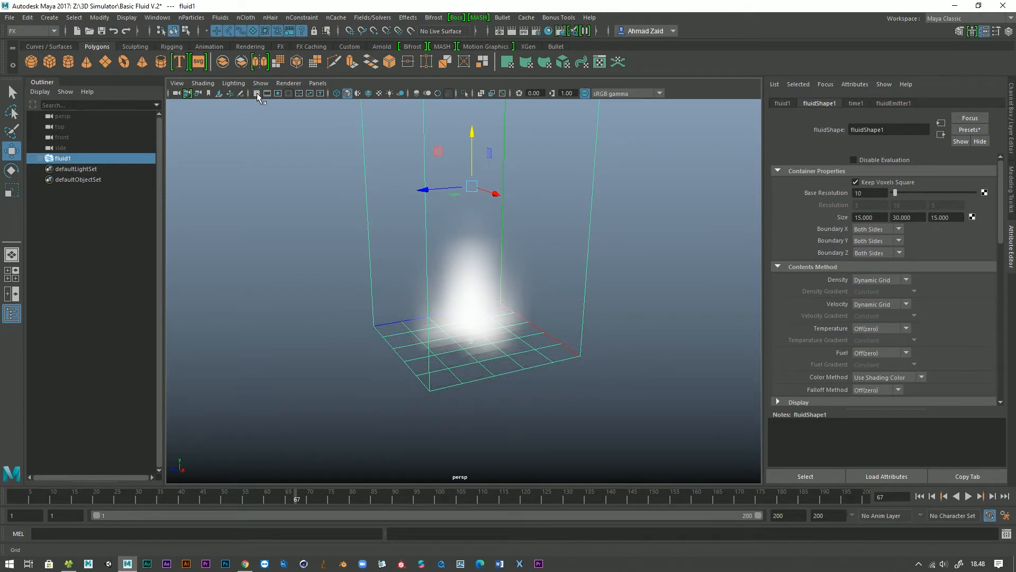
Set the fluid container's base resolution to 50 with Keep Voxels Square enabled.
scroll(447, 404, up, 3)
alt+middle_drag(446, 404, 451, 354)
alt+drag(364, 326, 451, 342)
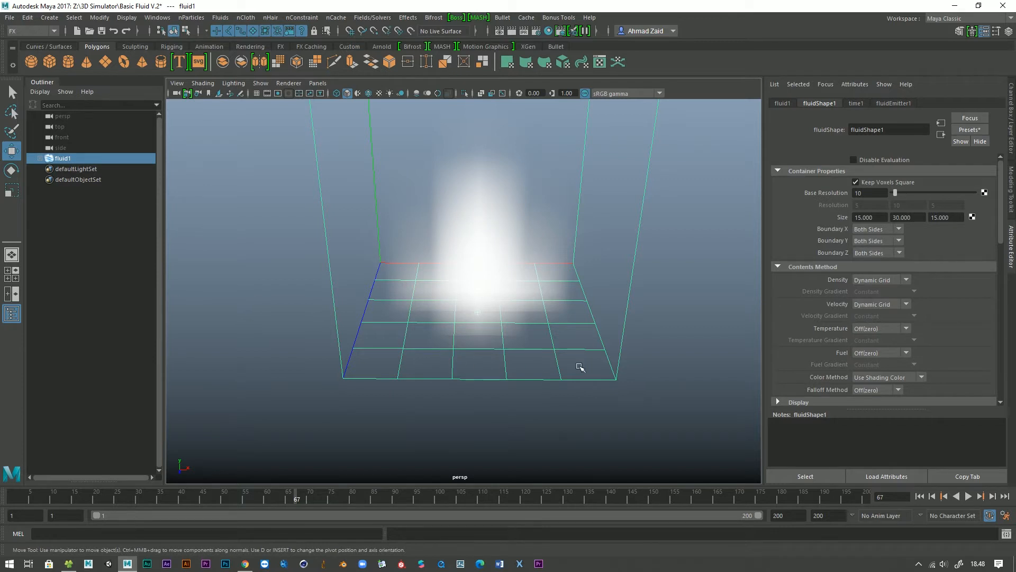
alt+drag(521, 369, 463, 363)
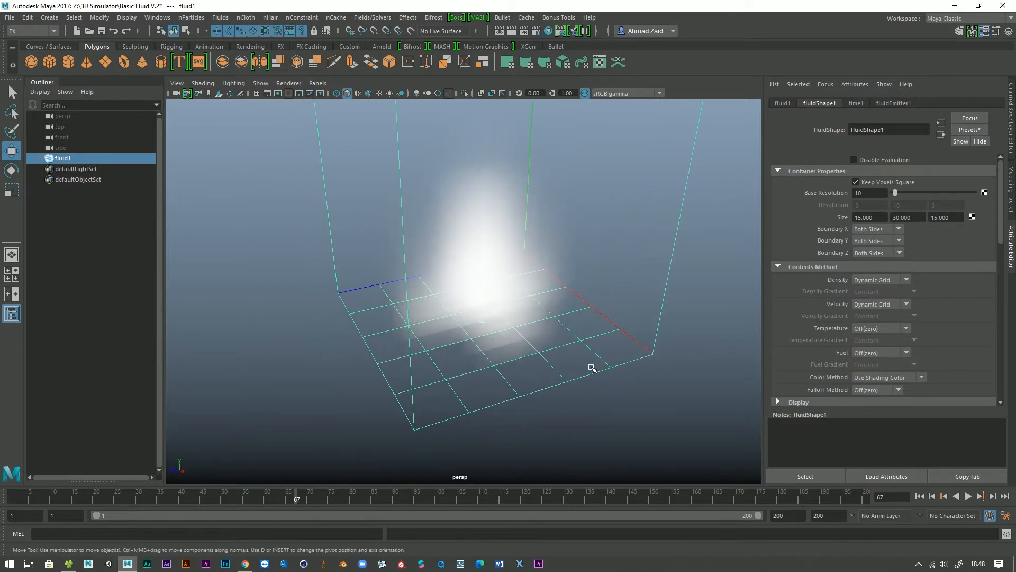
scroll(589, 365, down, 3)
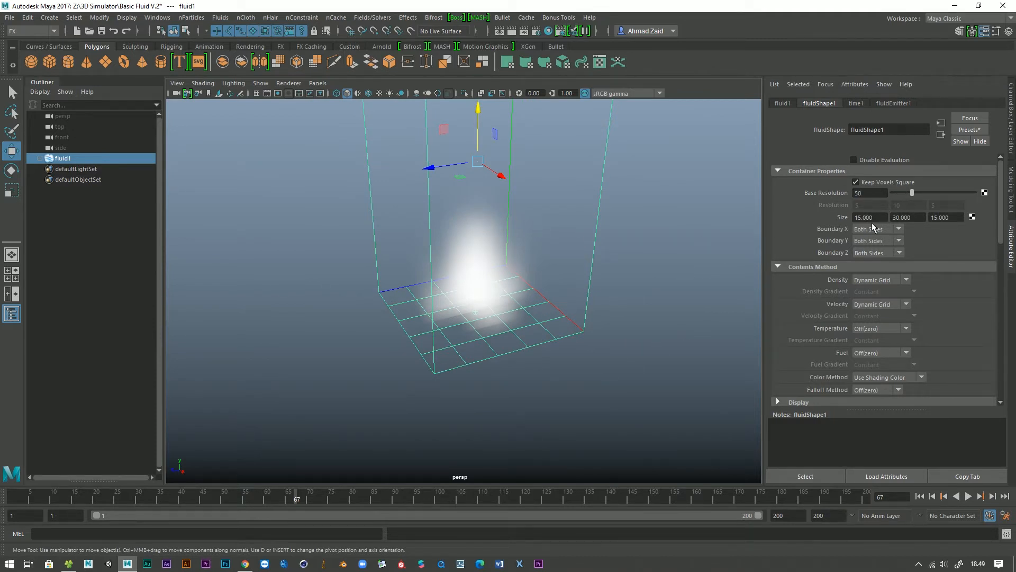
click(856, 182)
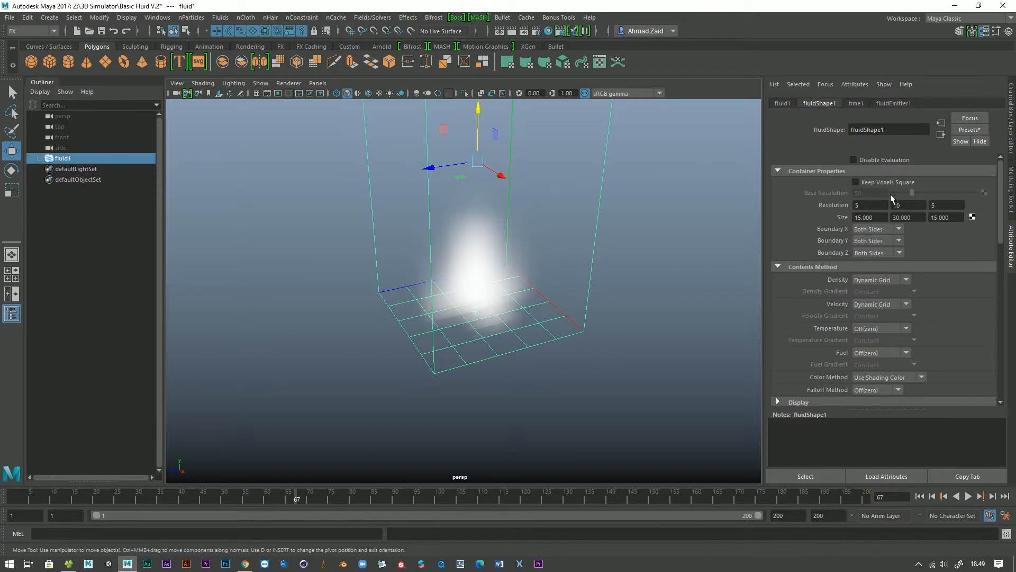
click(855, 182)
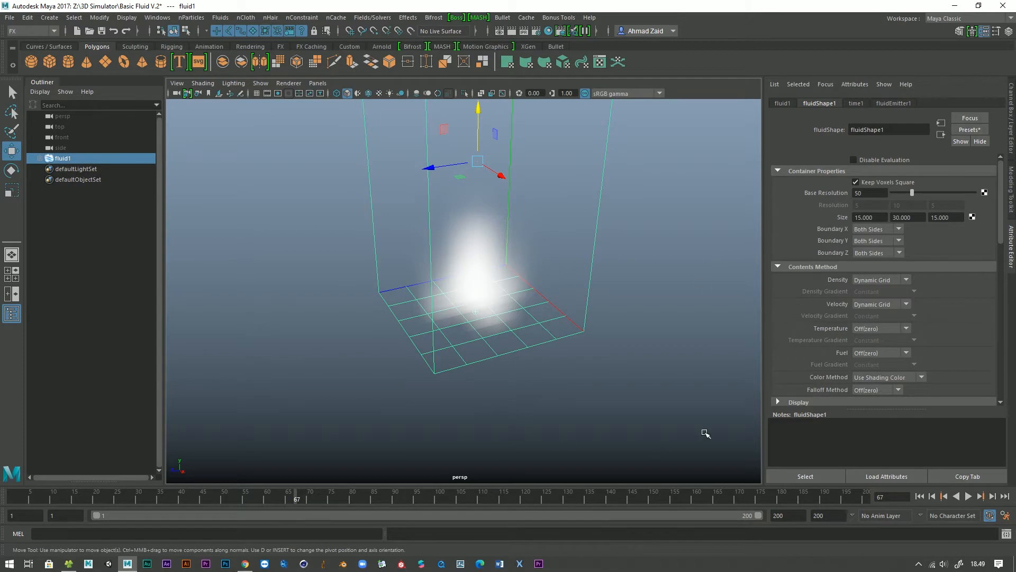
Play the simulation at base resolution 50, inspect the fluid from several angles, and return to the first frame.
click(705, 433)
click(920, 496)
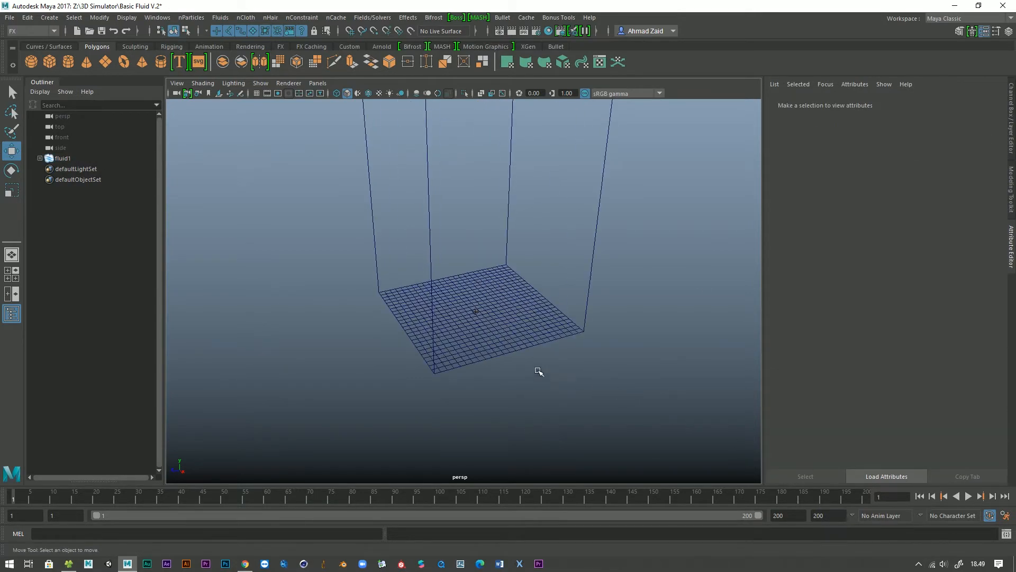
alt+drag(539, 370, 589, 375)
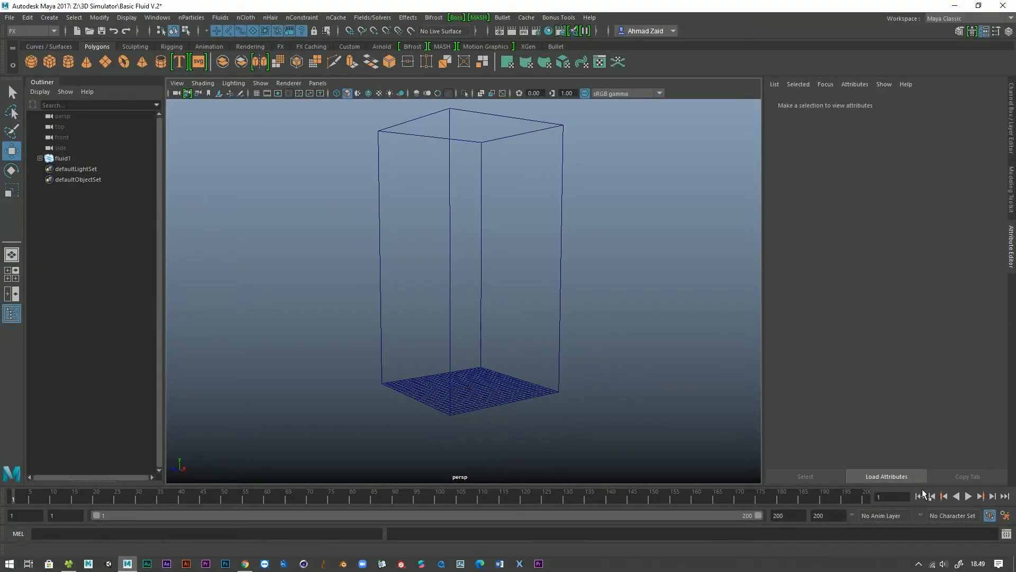
click(968, 496)
scroll(641, 407, up, 3)
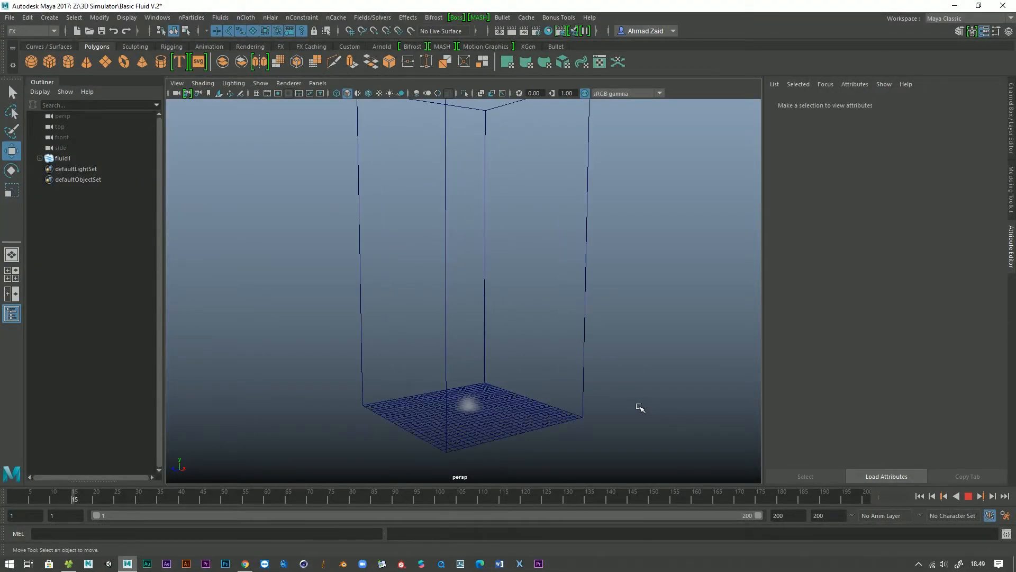
alt+drag(640, 407, 528, 351)
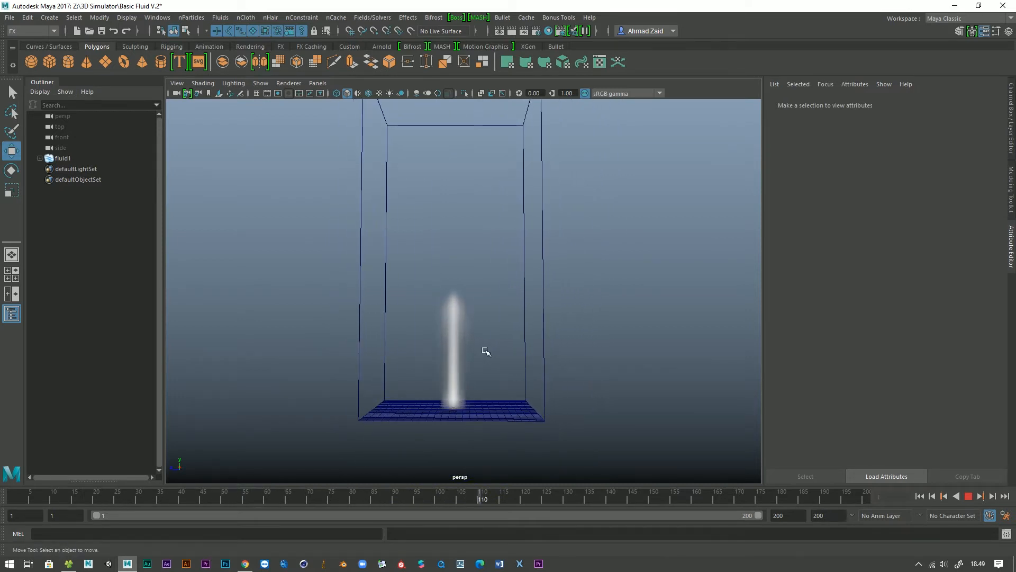
alt+drag(567, 328, 485, 334)
scroll(492, 367, down, 2)
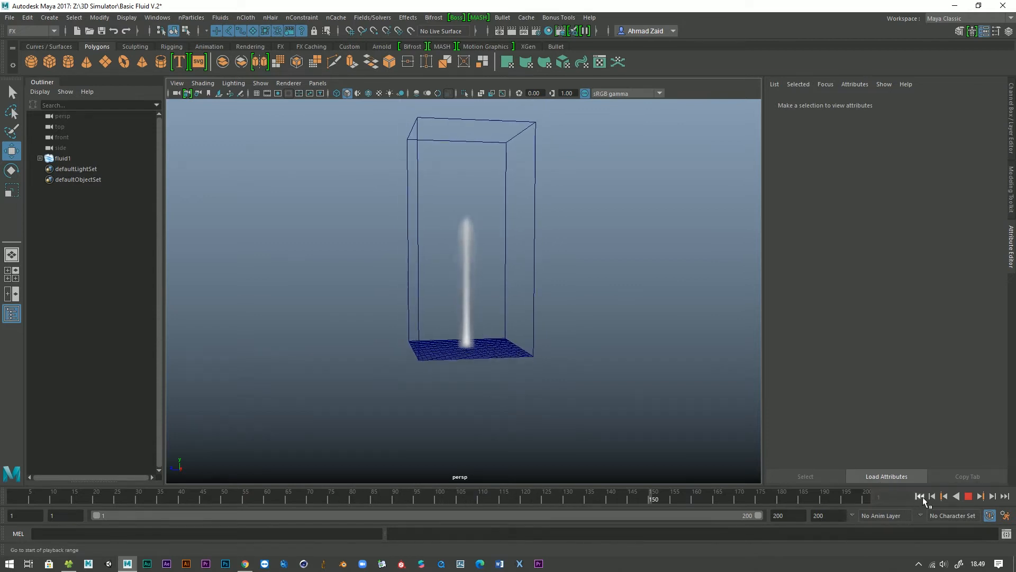
click(921, 497)
click(966, 498)
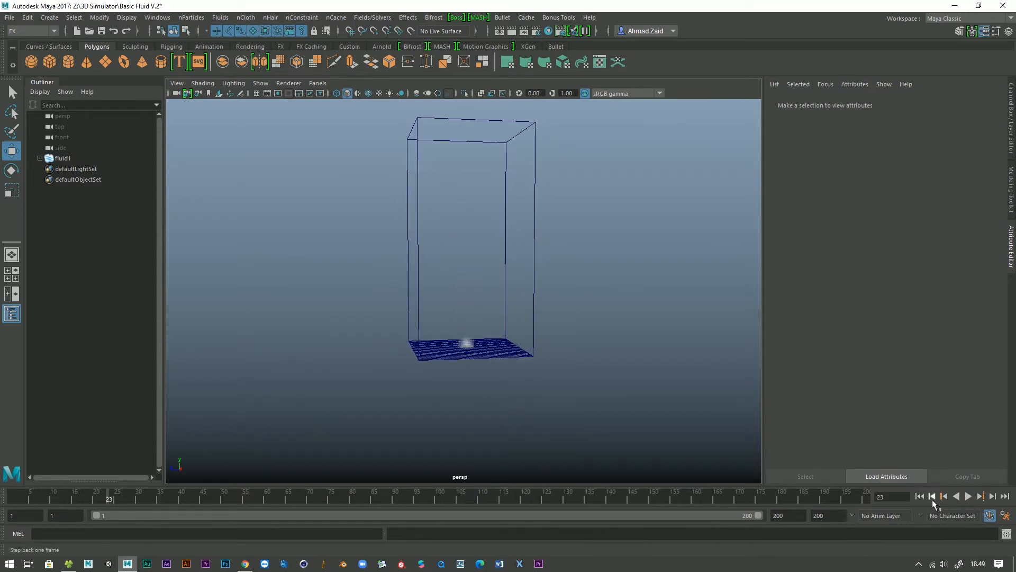
click(920, 496)
Set the fluid container's base resolution to 150.
click(63, 159)
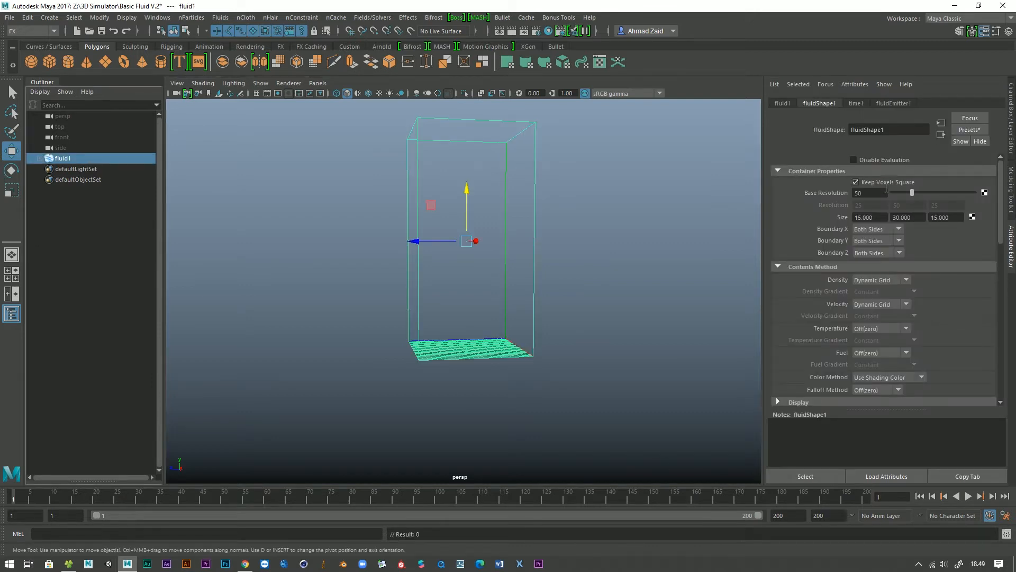
text(150)
key(Return)
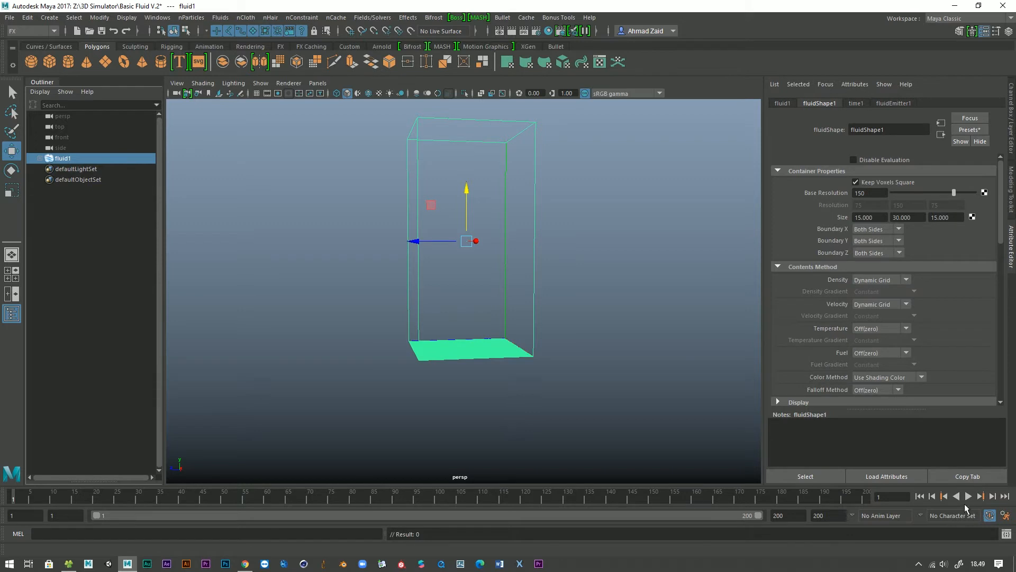
Play the simulation at base resolution 150 and inspect the emitted fluid near the container's base.
click(968, 496)
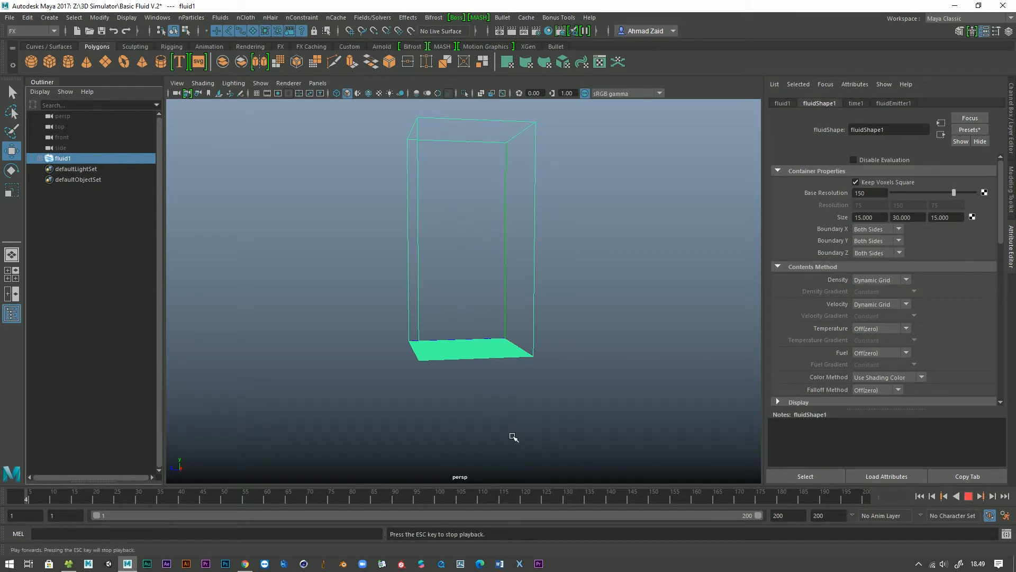
scroll(528, 427, up, 5)
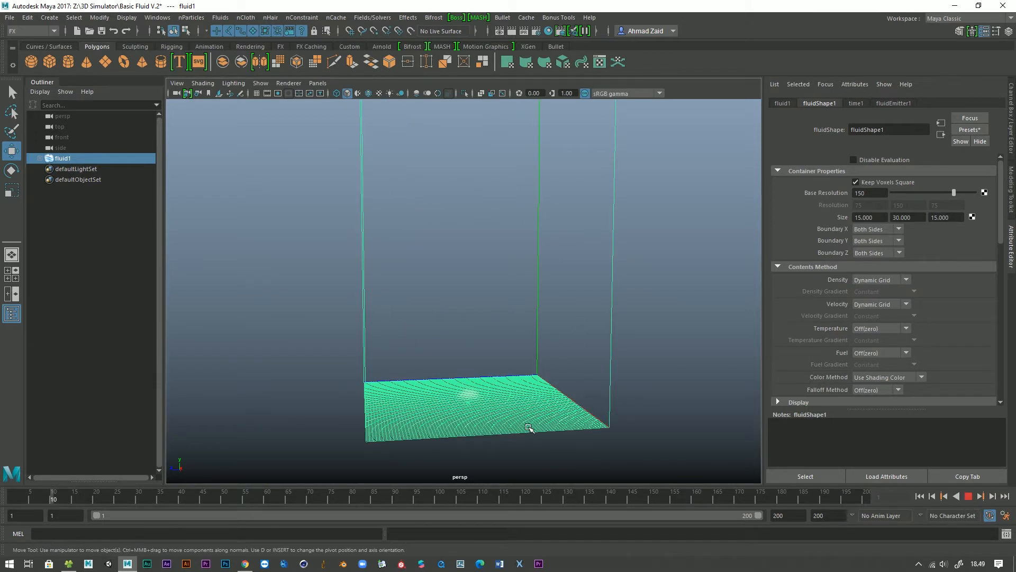
scroll(528, 426, down, 2)
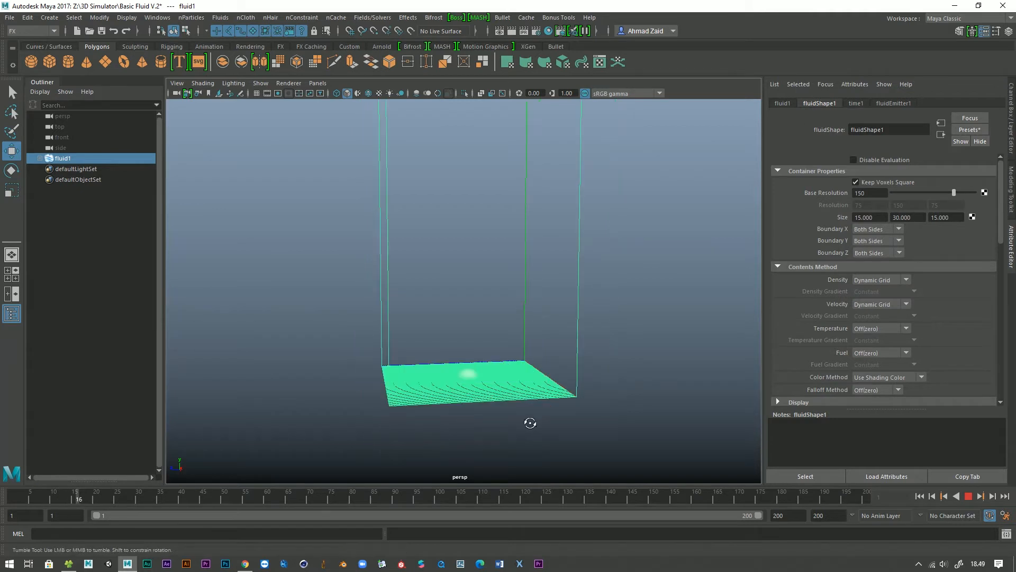
alt+drag(530, 424, 608, 376)
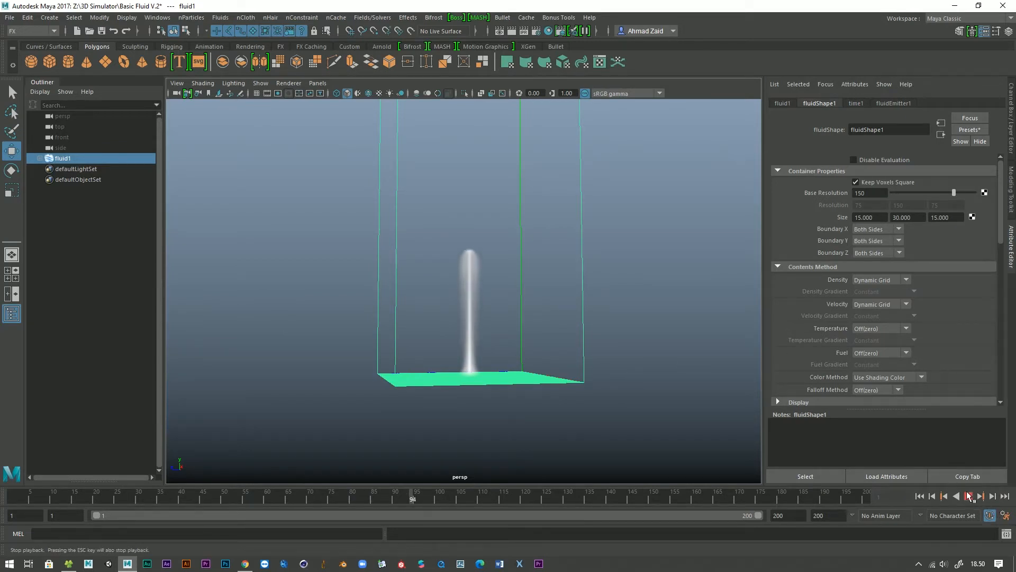
Stop playback, return to the first frame, and set the fluid container's gravity to 0.
click(968, 496)
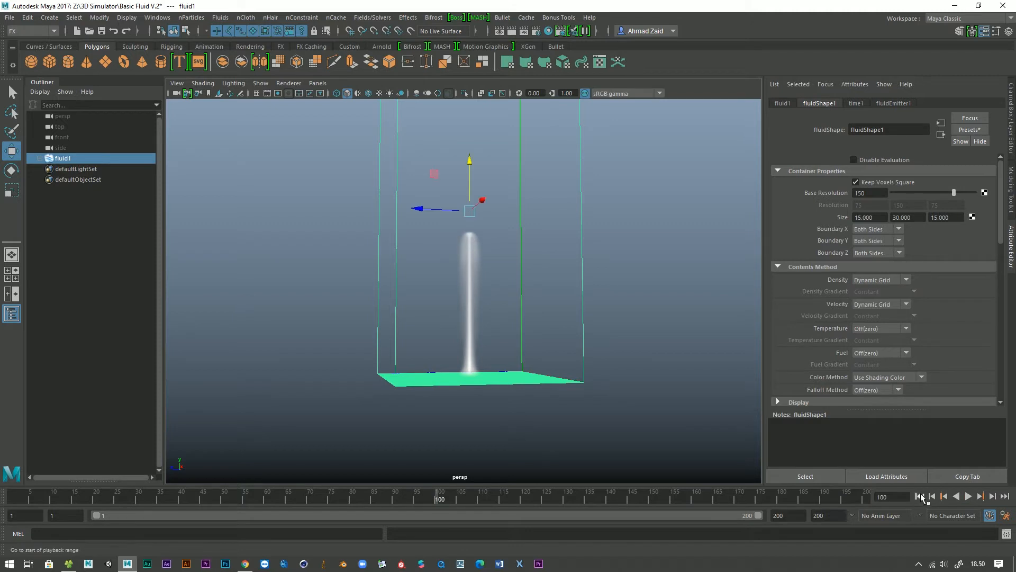
click(919, 496)
scroll(807, 327, down, 3)
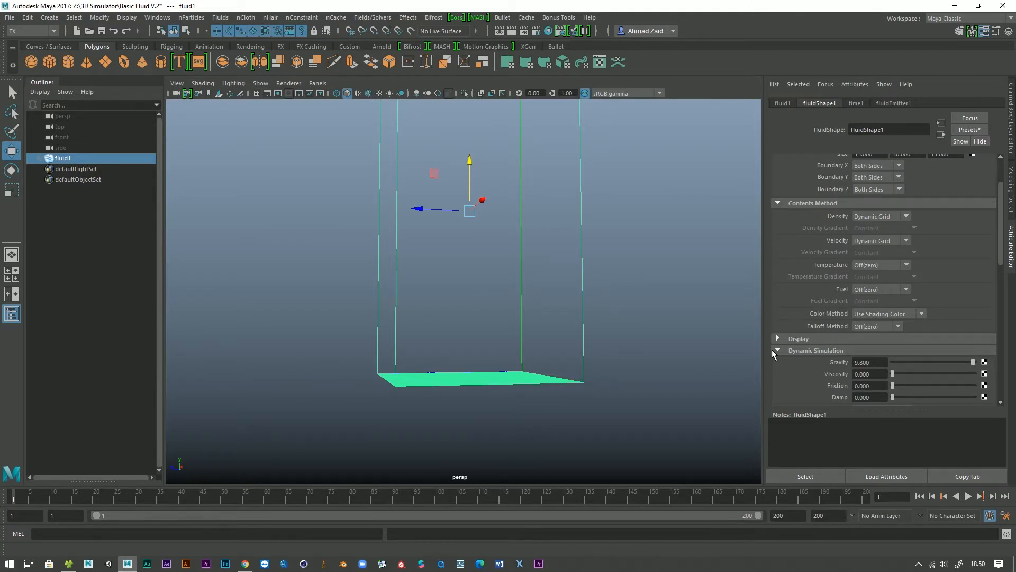
scroll(777, 348, down, 2)
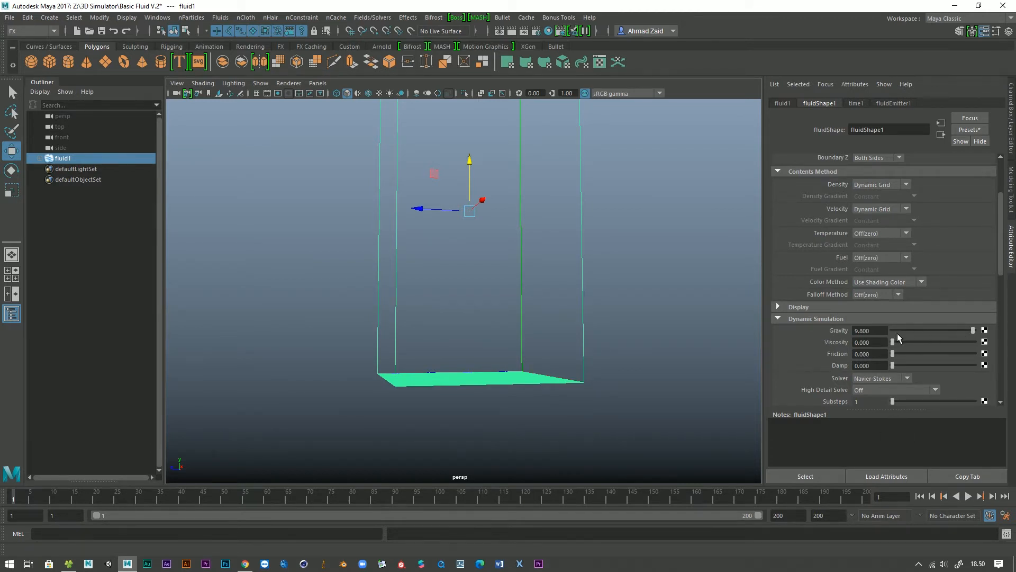
drag(906, 329, 892, 330)
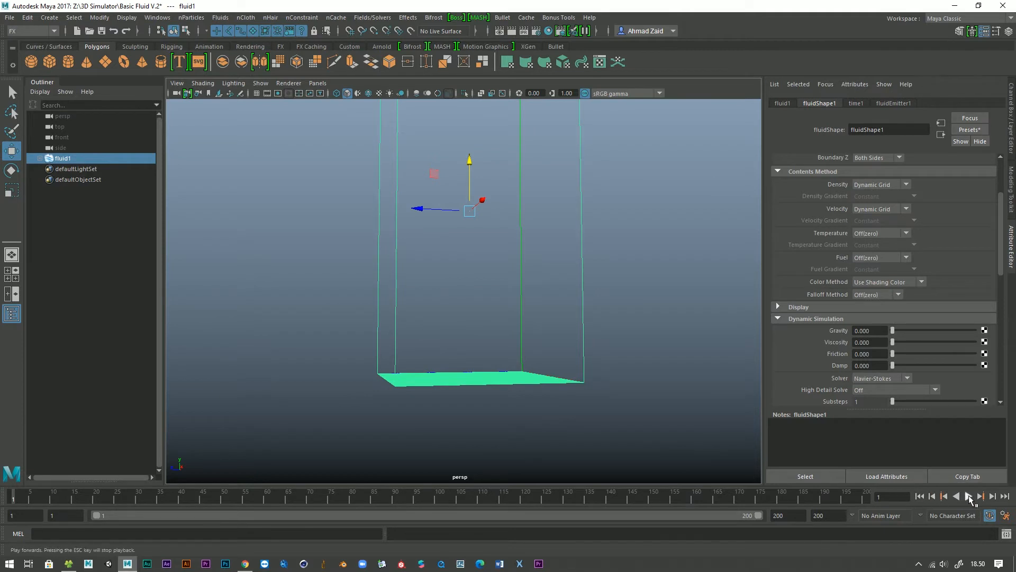
Play the simulation at zero gravity, inspect the fluid at the container's base, and return to the first frame.
click(968, 495)
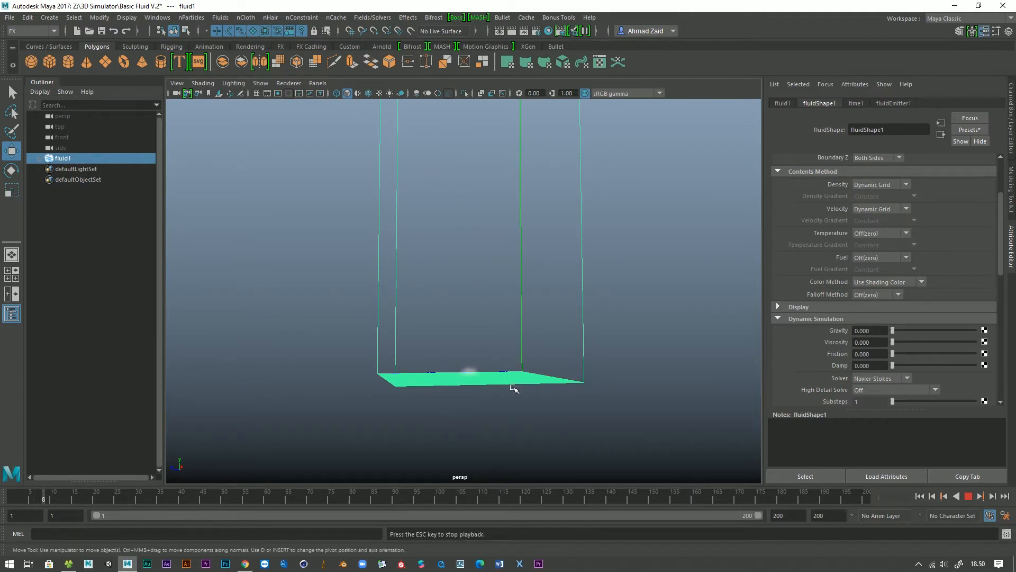
alt+drag(513, 388, 453, 377)
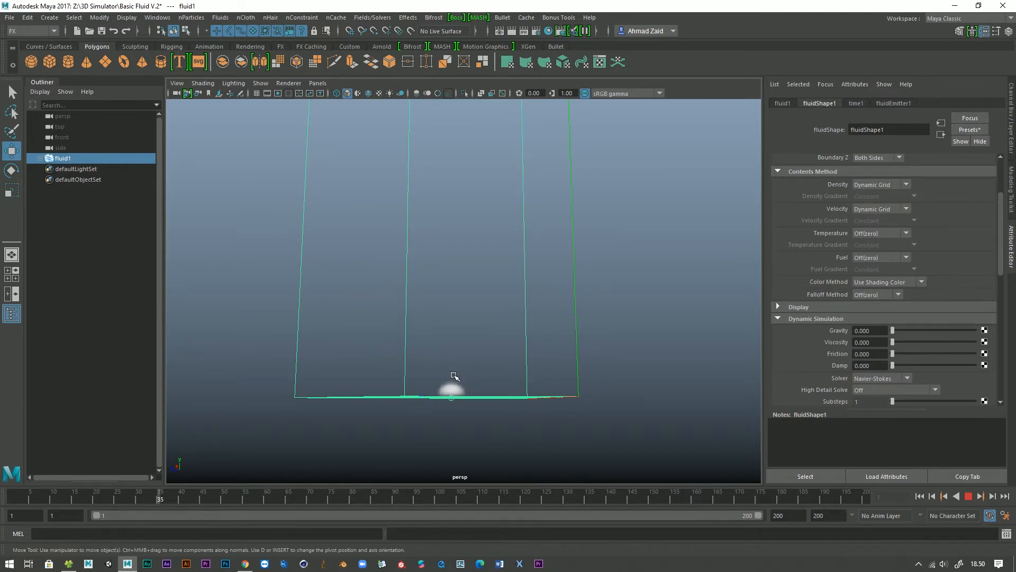
click(972, 499)
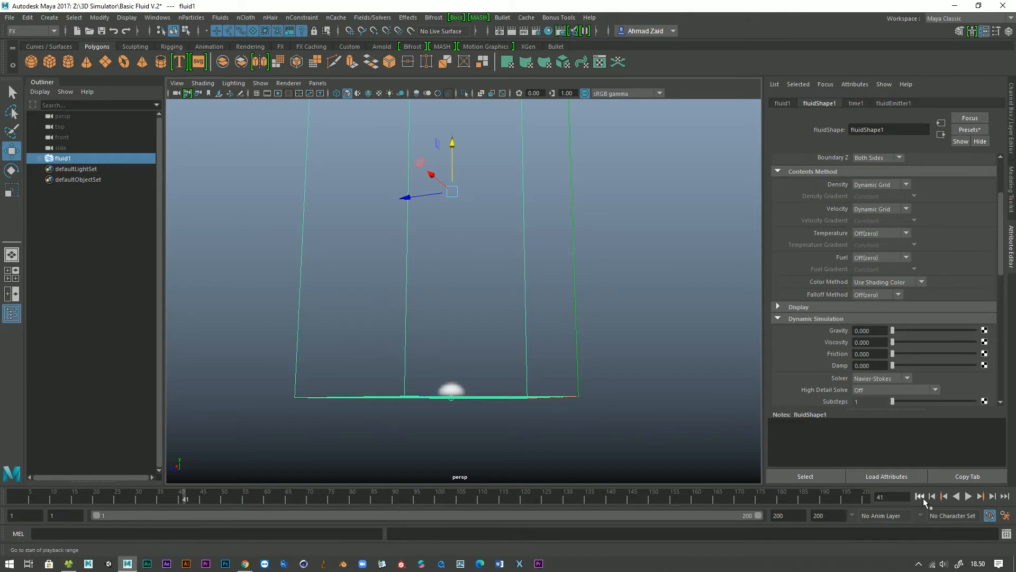
click(919, 495)
Set the fluid container's gravity to 10, then play the simulation and inspect the fluid near the base.
drag(900, 331, 1015, 329)
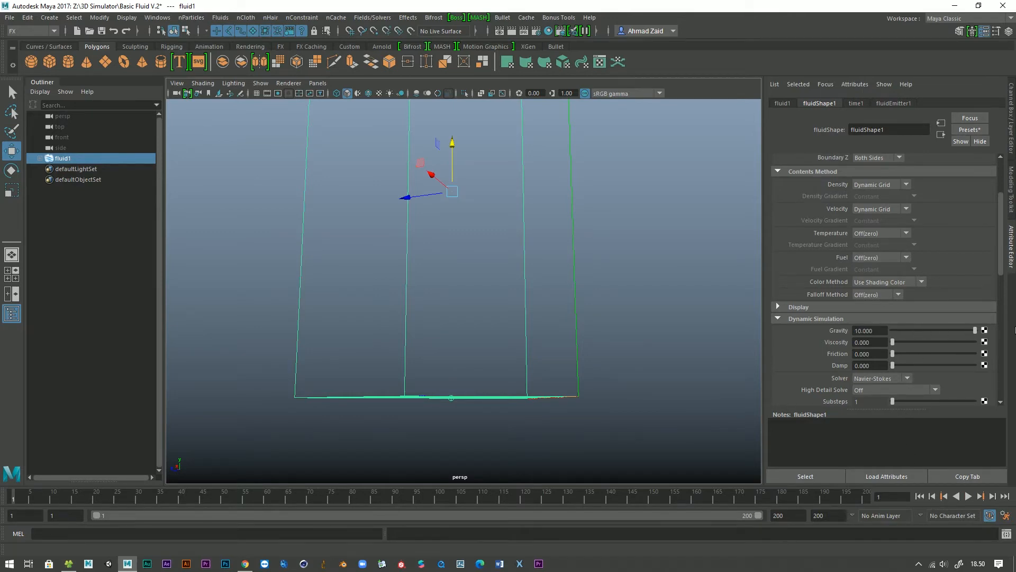
alt+drag(501, 388, 530, 456)
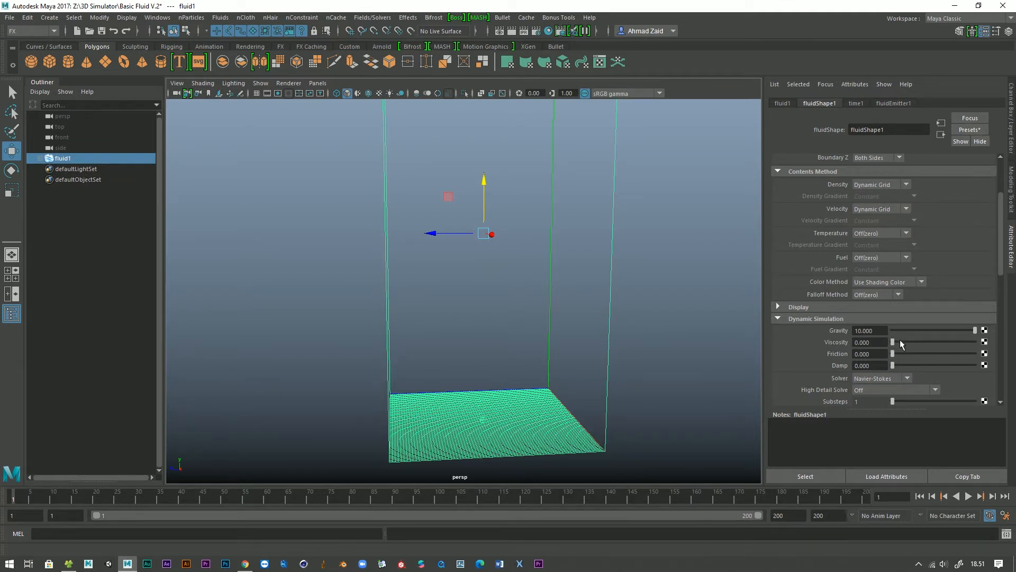
click(967, 496)
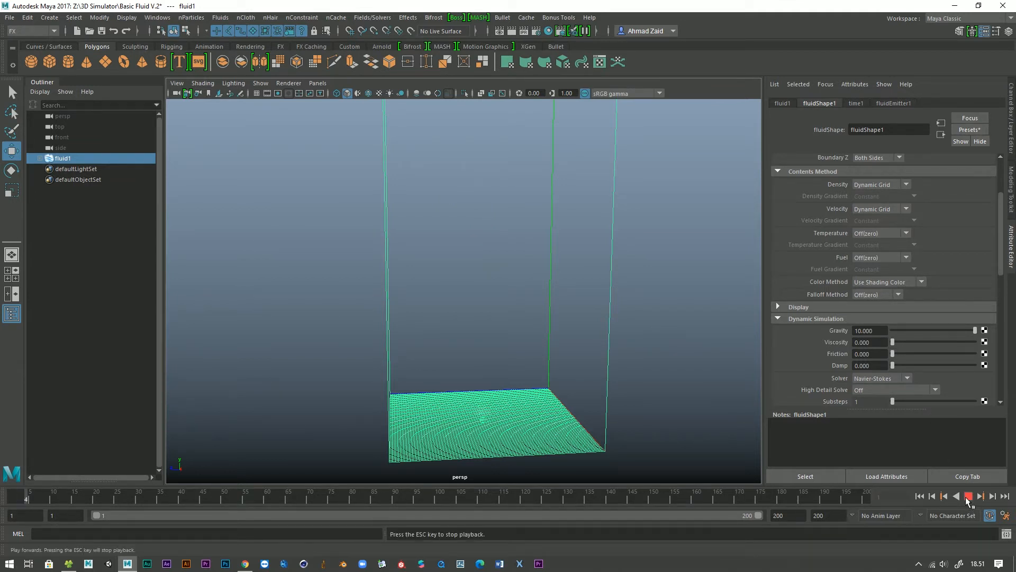
mouse_move(497, 370)
alt+mouse_down()
mouse_move(481, 348)
mouse_move(479, 363)
mouse_move(497, 372)
alt+mouse_up()
alt+right_drag(497, 372, 500, 318)
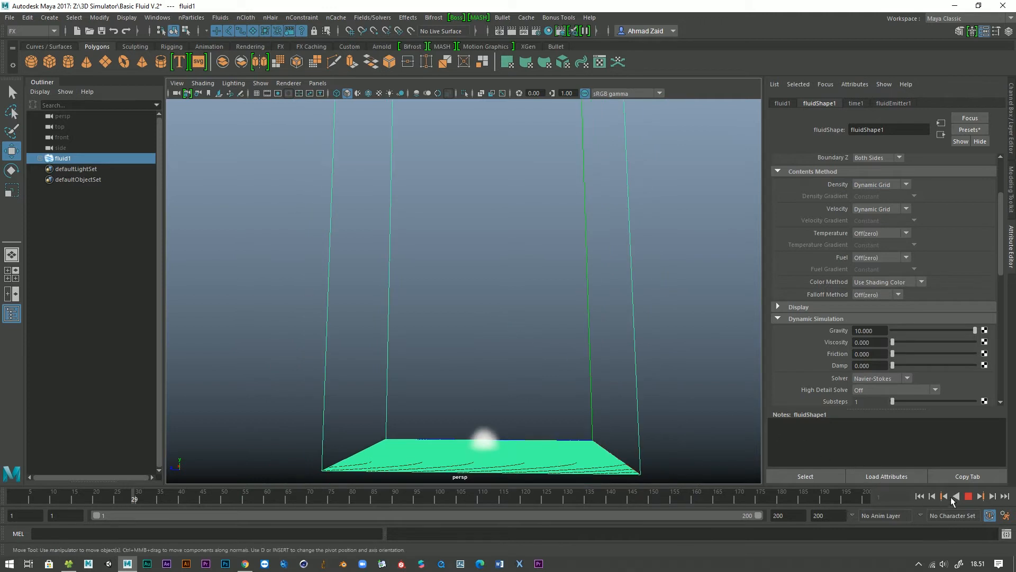
click(968, 495)
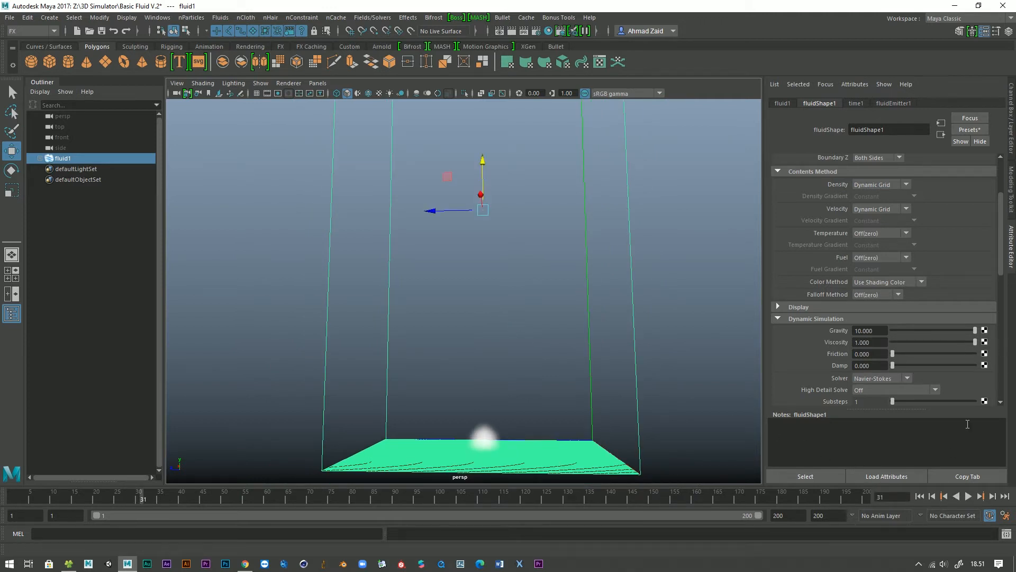
Set the fluid container's viscosity to 1 and play the simulation briefly from the first frame.
click(919, 495)
click(968, 496)
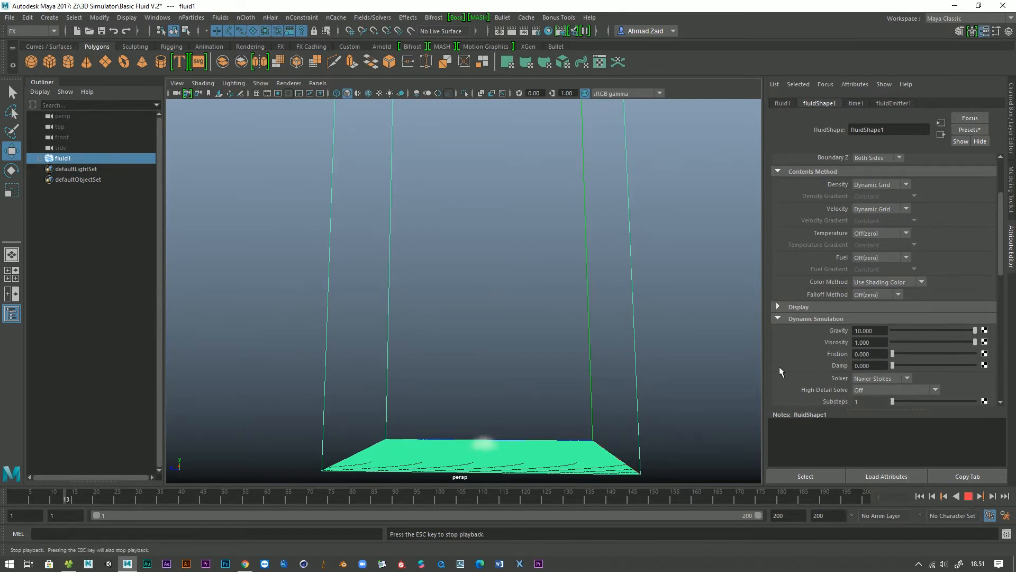
key(Escape)
Enable Auto Resize on the fluid container.
scroll(778, 367, down, 3)
scroll(555, 341, down, 5)
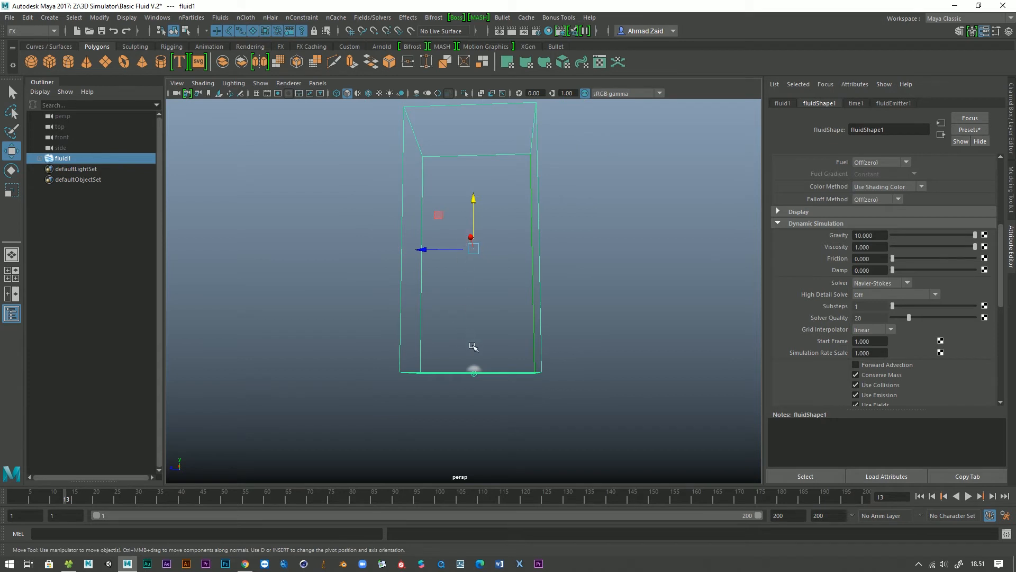
scroll(474, 368, up, 2)
scroll(472, 372, up, 2)
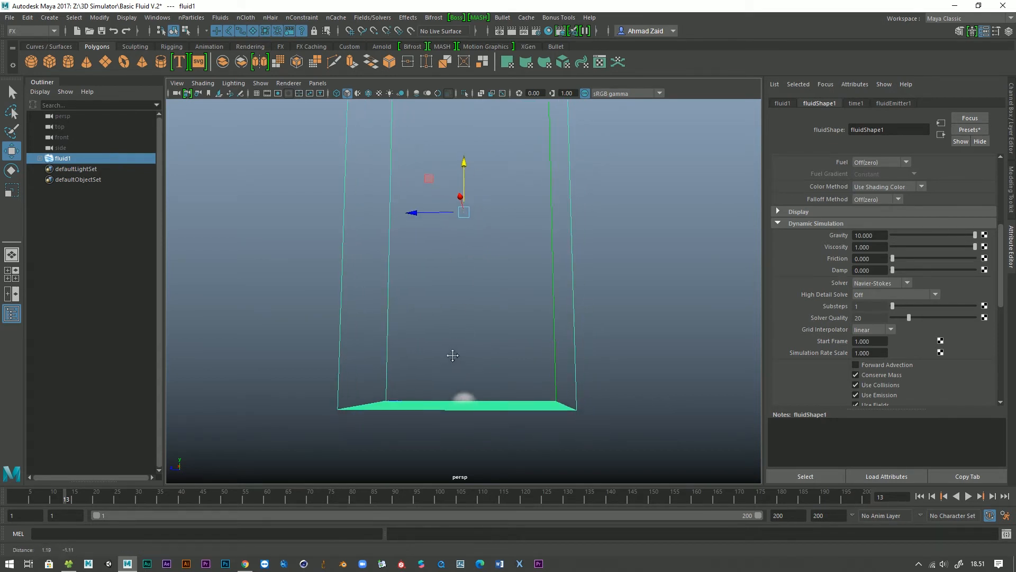
alt+drag(455, 362, 479, 375)
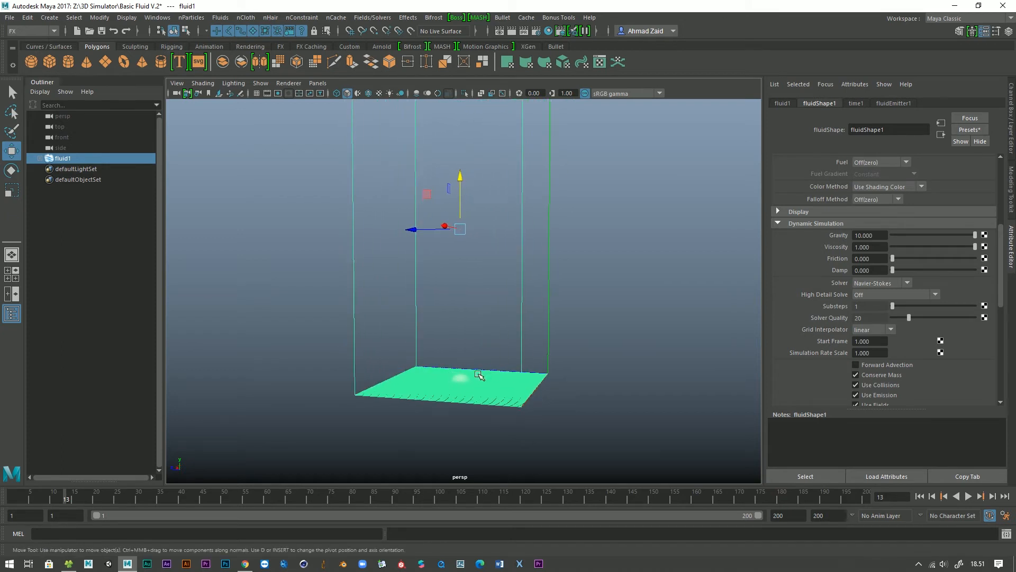
scroll(781, 359, down, 5)
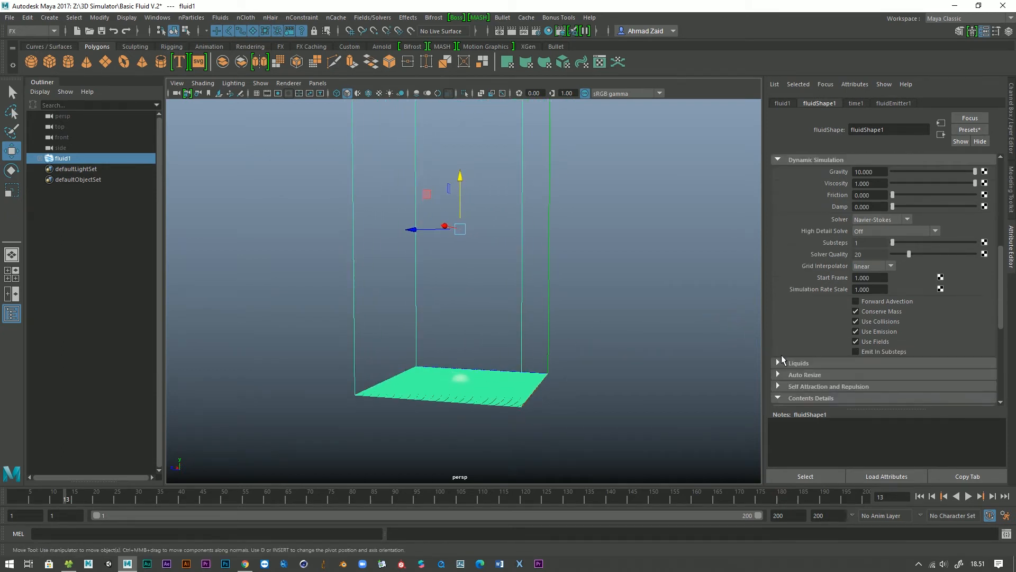
click(778, 311)
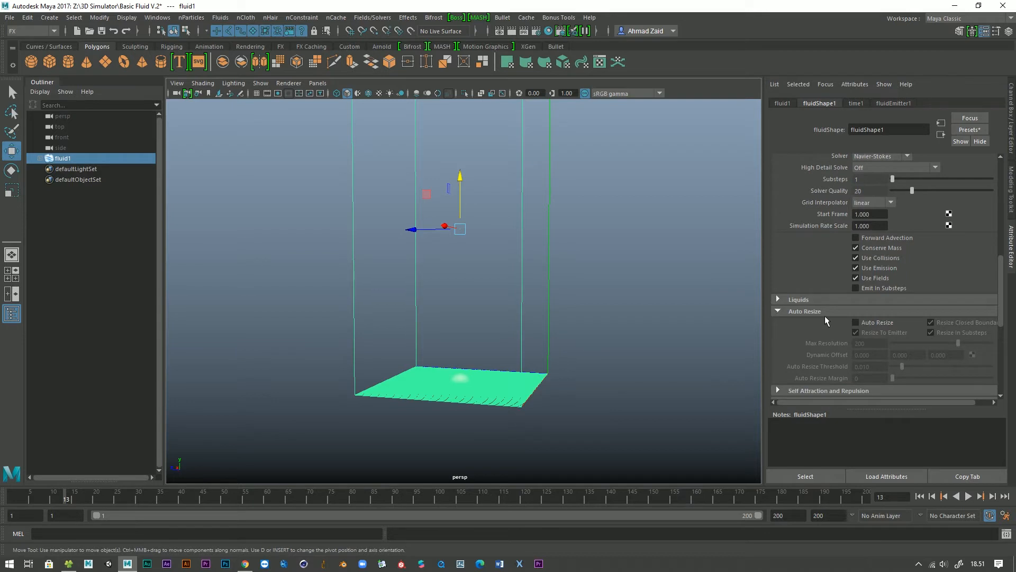
click(855, 323)
Play the simulation twice from the first frame to examine how the container resizes around the fluid.
click(919, 496)
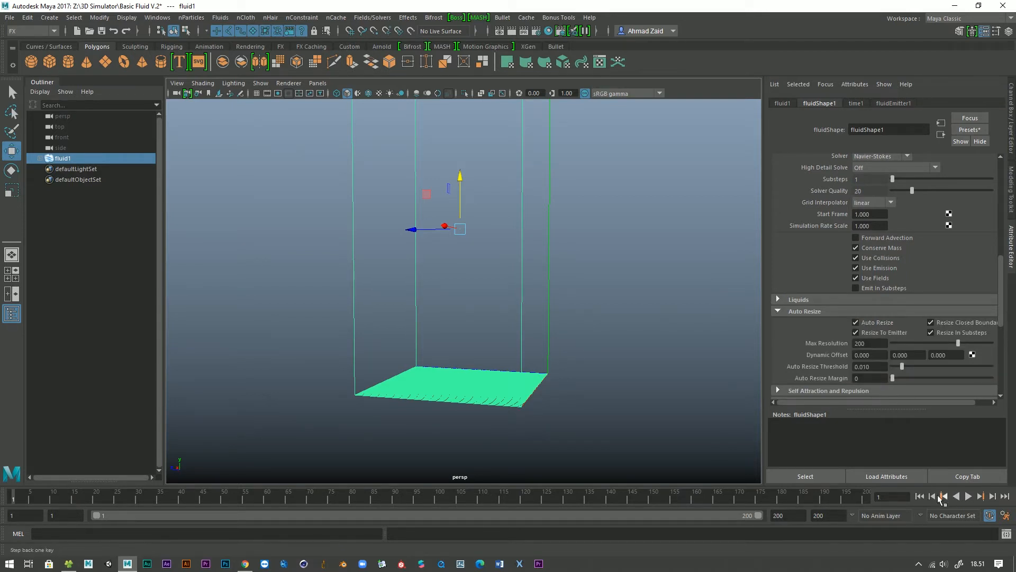
click(968, 496)
alt+drag(607, 409, 597, 369)
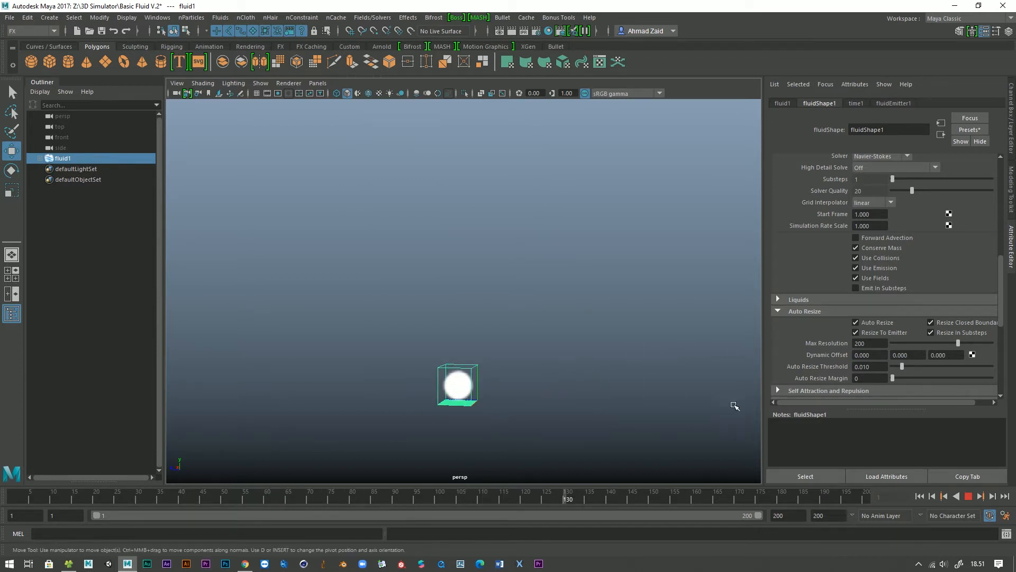
click(968, 496)
click(920, 496)
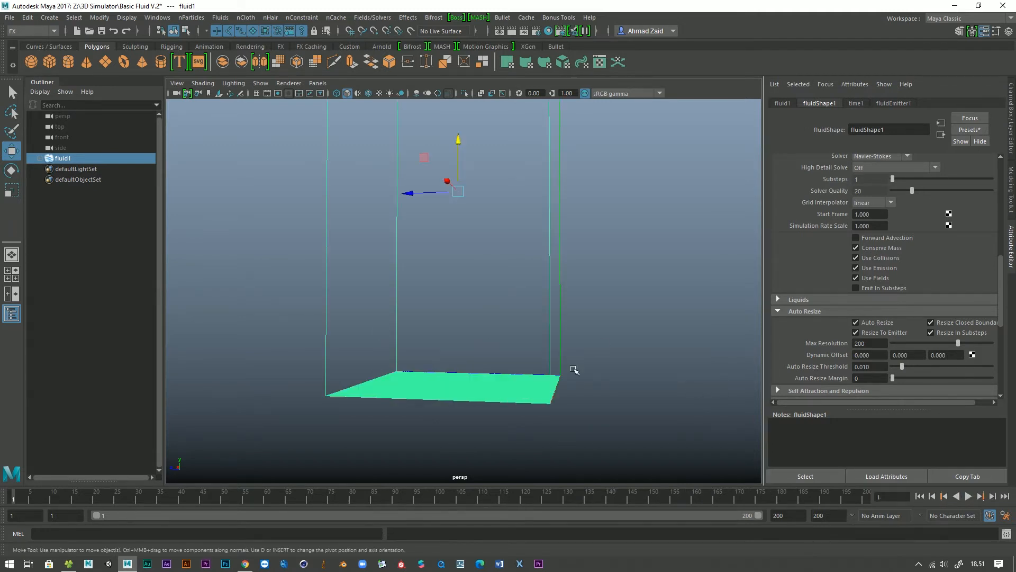
click(968, 496)
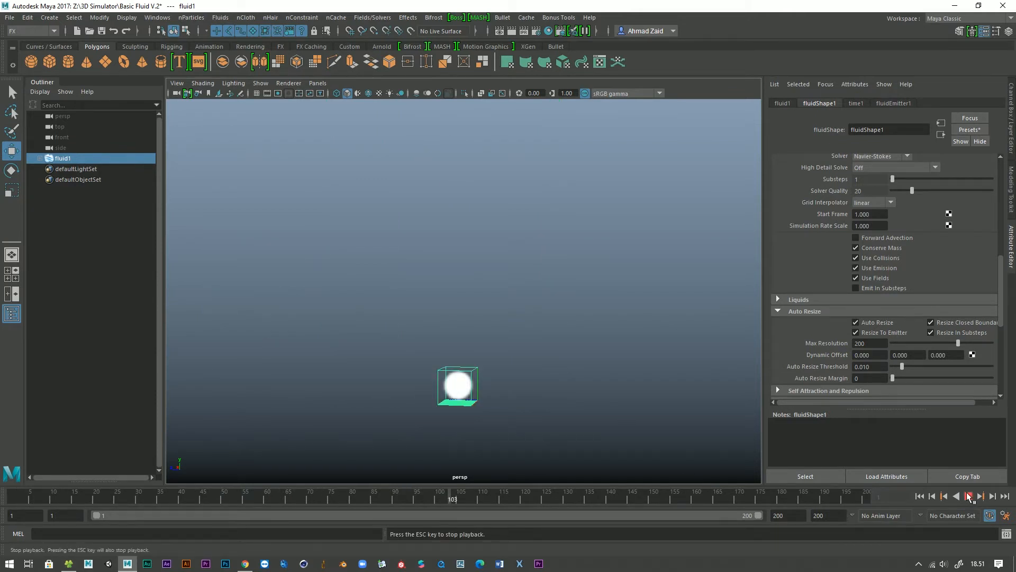
click(966, 498)
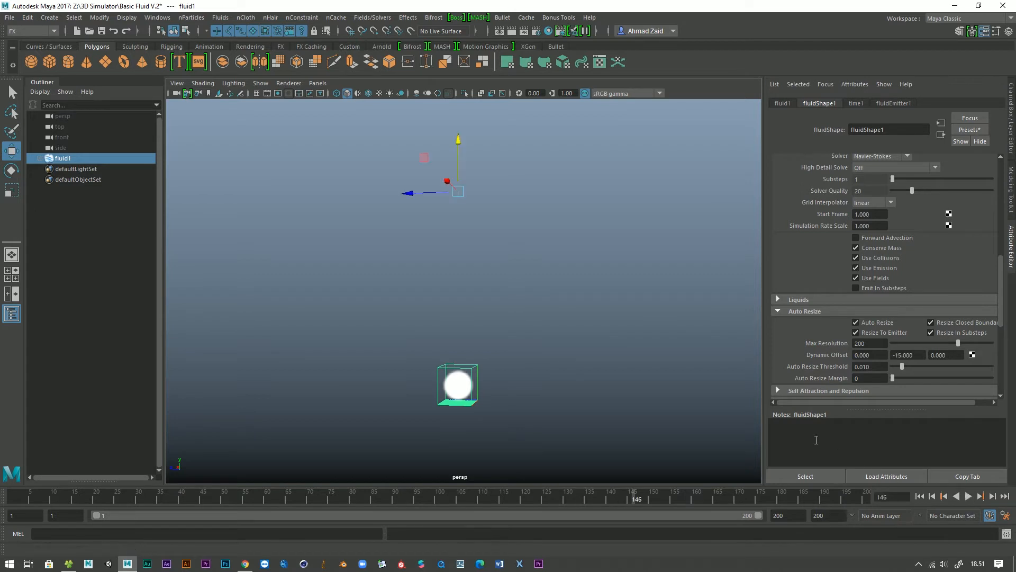
Set the fluid container's viscosity to 0 and play the simulation to compare how the fluid rises.
scroll(797, 403, up, 5)
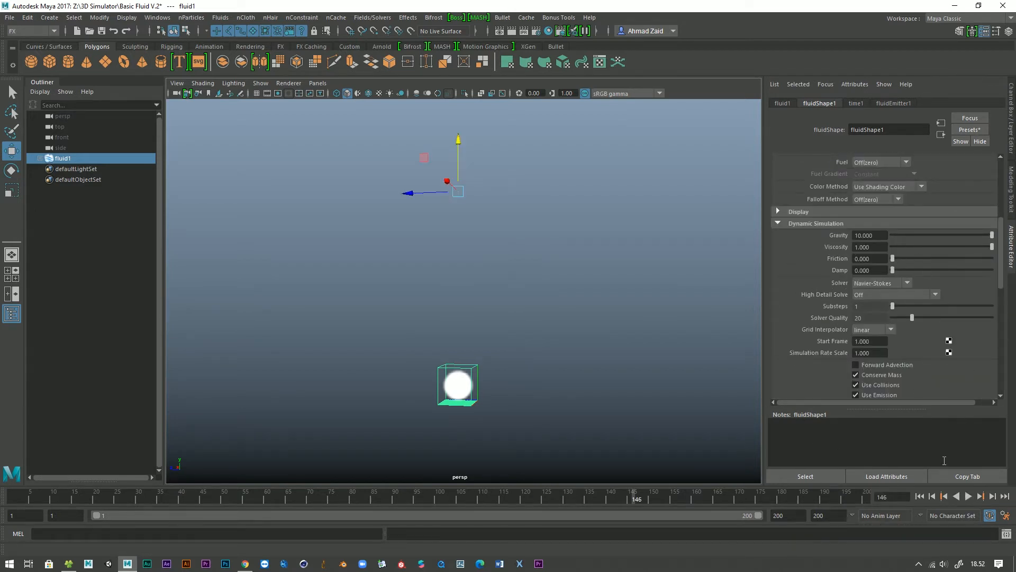
click(968, 496)
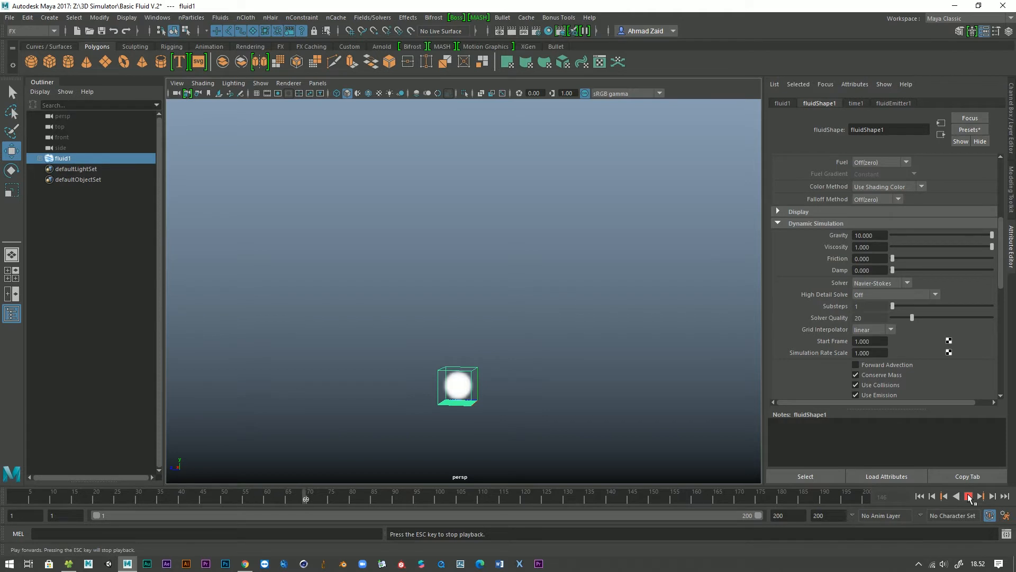
key(Escape)
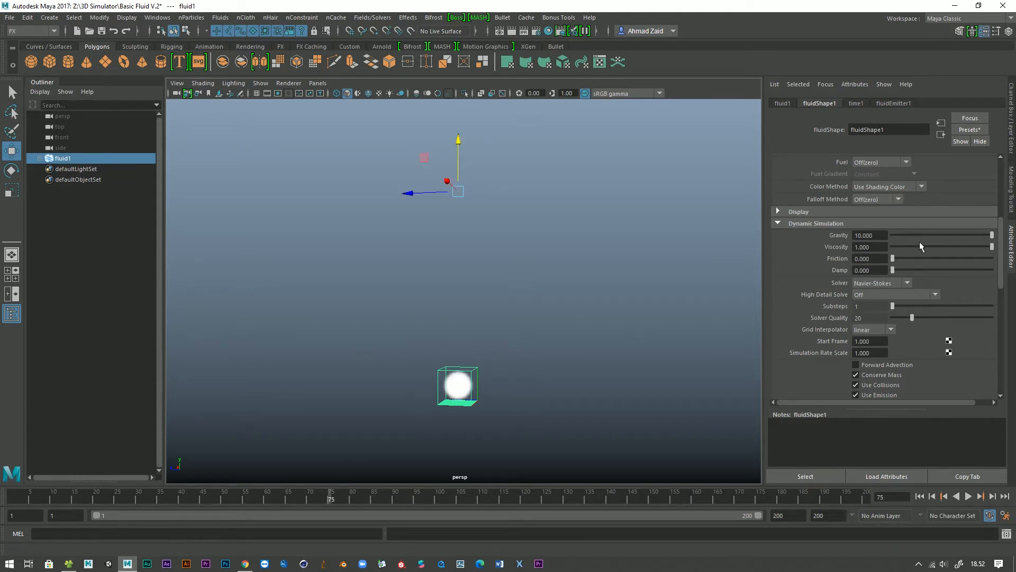
click(968, 496)
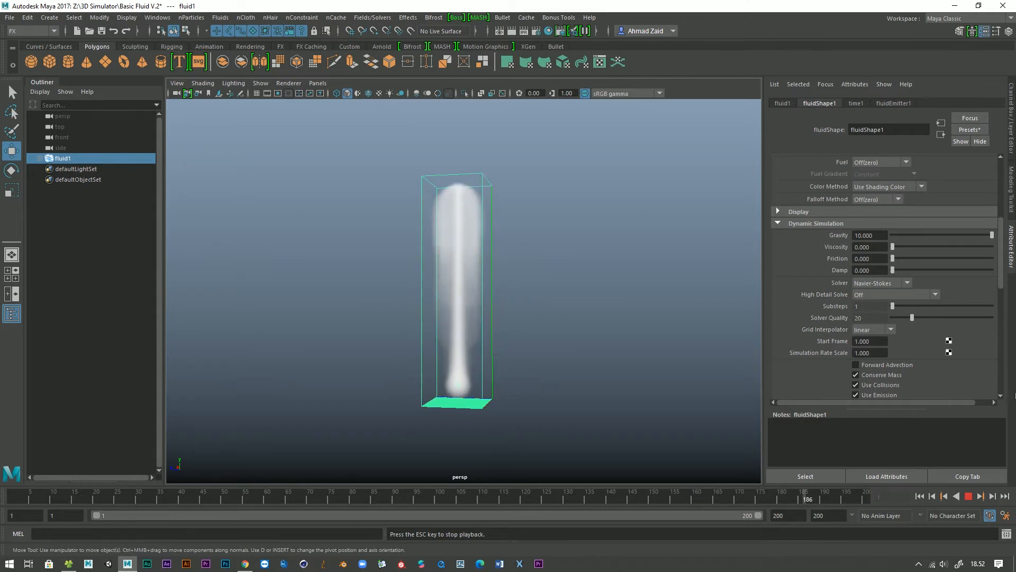
click(968, 496)
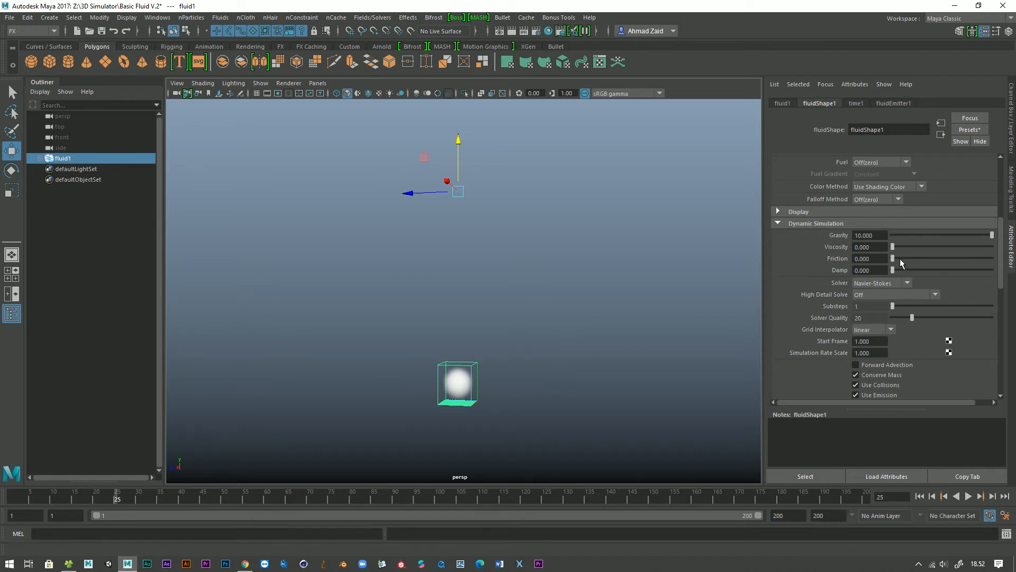
Set the container's friction to 1, play the simulation from the first frame, inspect it from another angle, and rewind.
drag(931, 259, 993, 259)
click(919, 495)
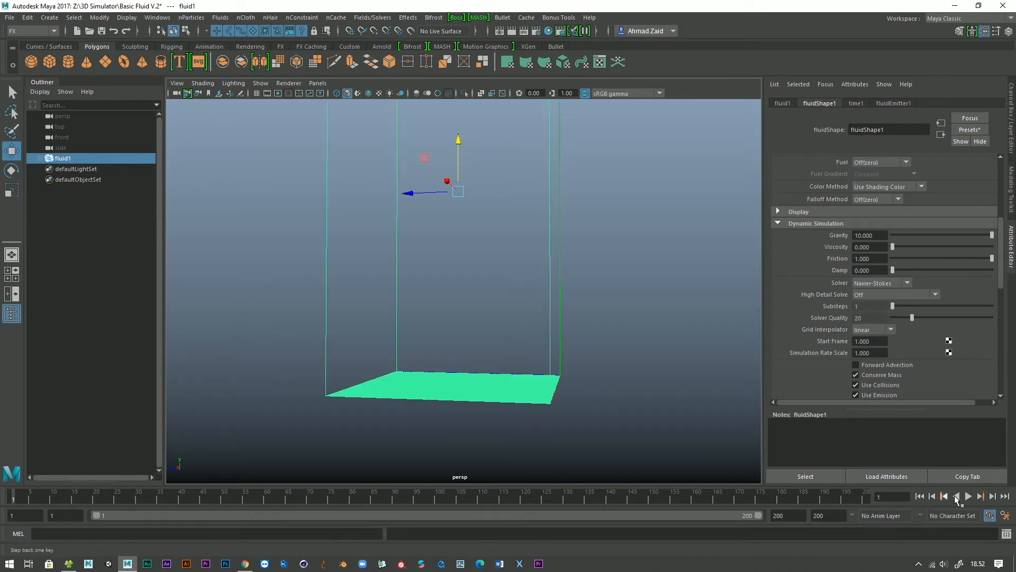
click(968, 496)
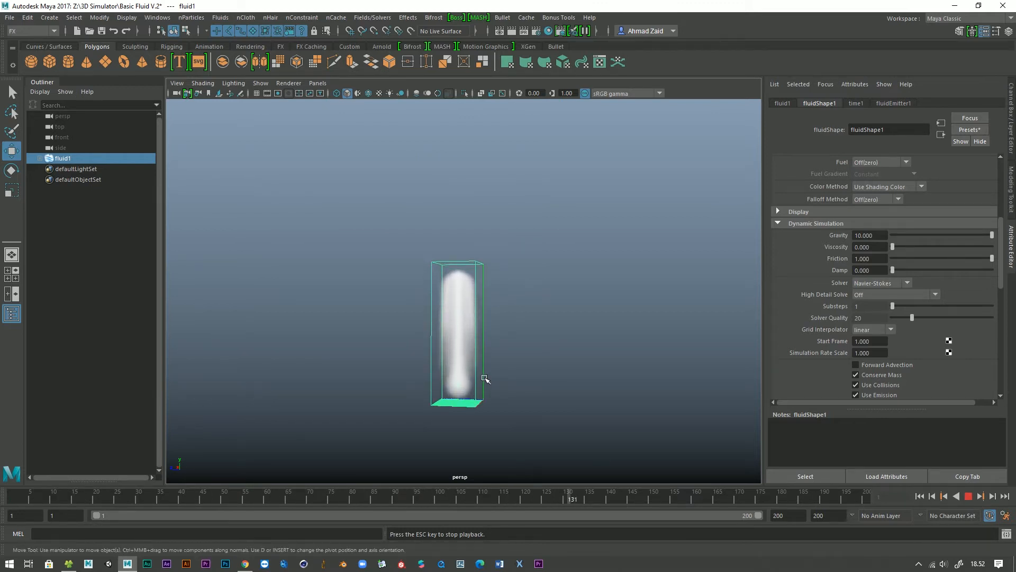
alt+drag(479, 374, 374, 370)
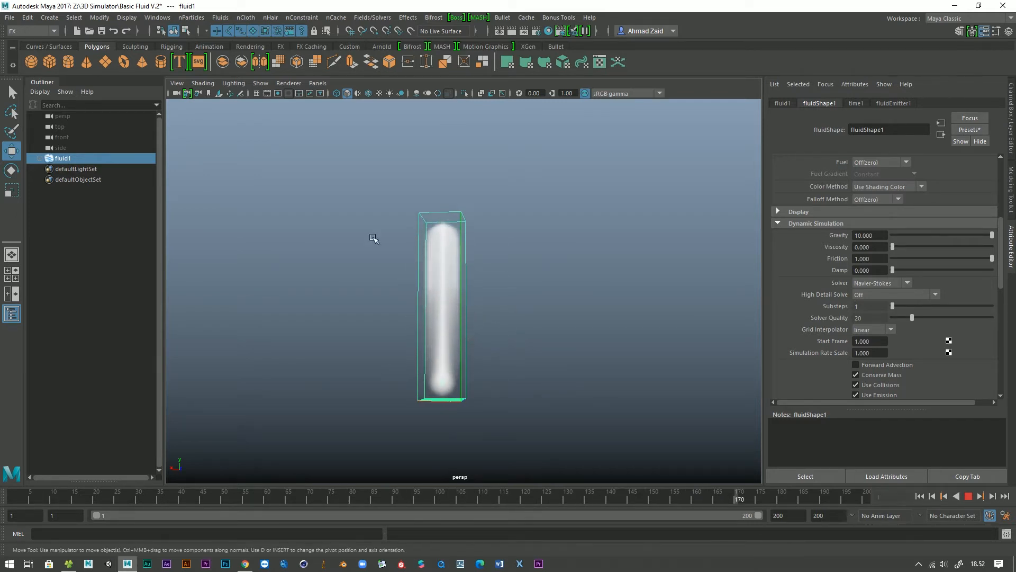
click(969, 496)
click(917, 497)
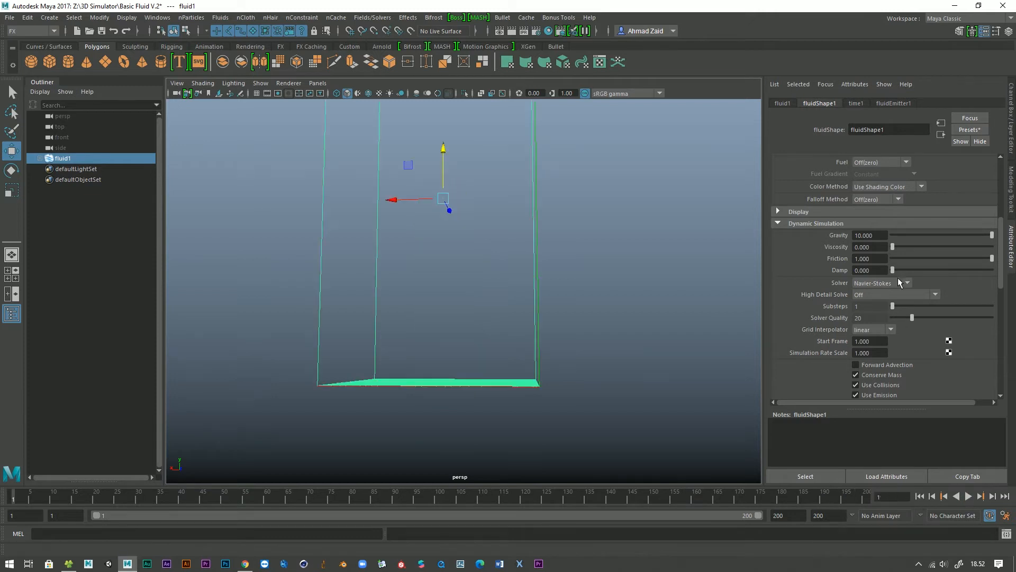
Set the container's friction to 0, play the simulation while inspecting the fluid column, and stop playback.
click(968, 496)
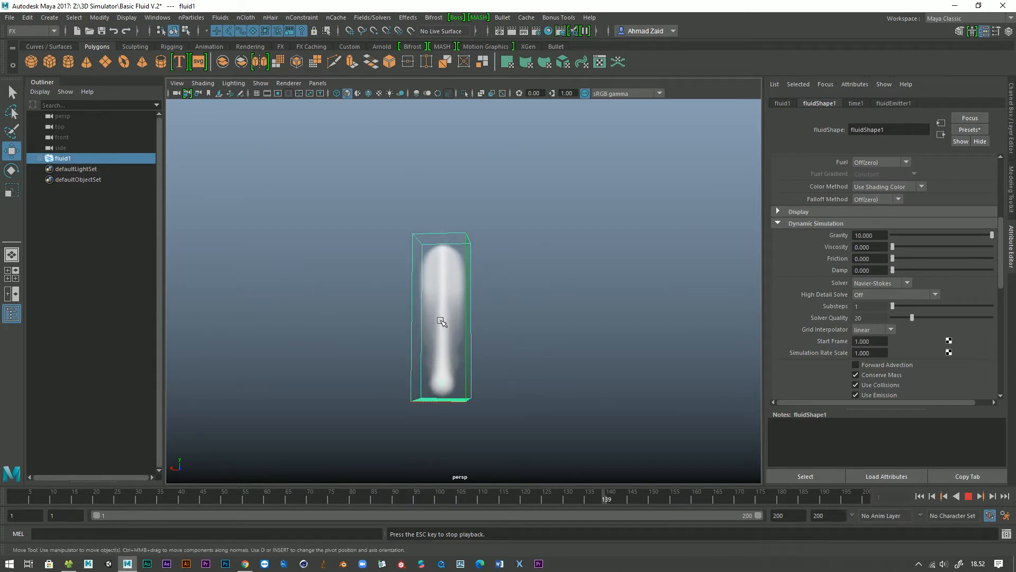
mouse_move(453, 282)
alt+mouse_down()
mouse_move(380, 286)
mouse_move(444, 289)
alt+mouse_up()
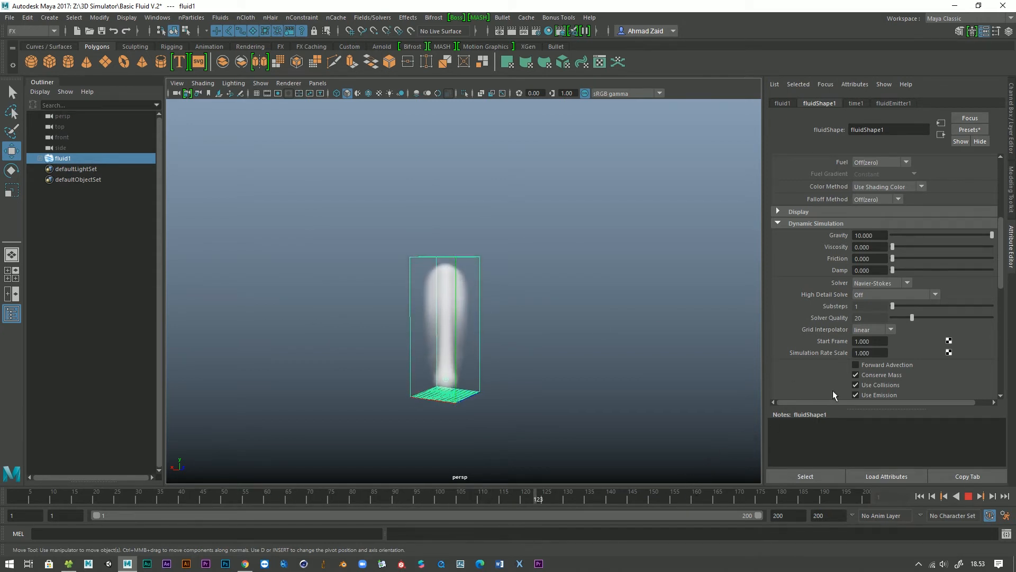
click(968, 497)
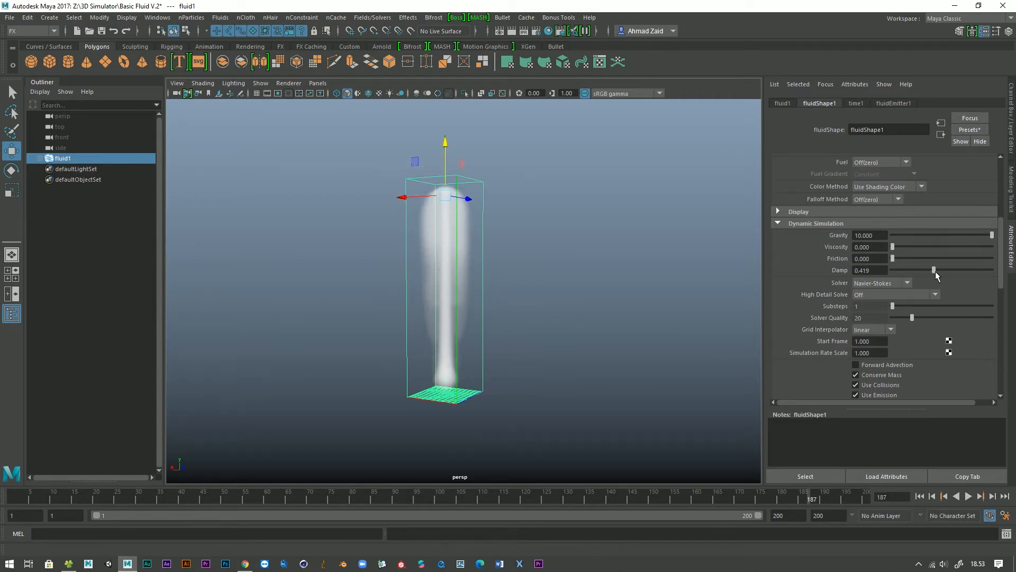
Play the simulation from the first frame while testing damp at 1 and about 0.41, and set the container's damp to 0.
click(920, 496)
click(968, 497)
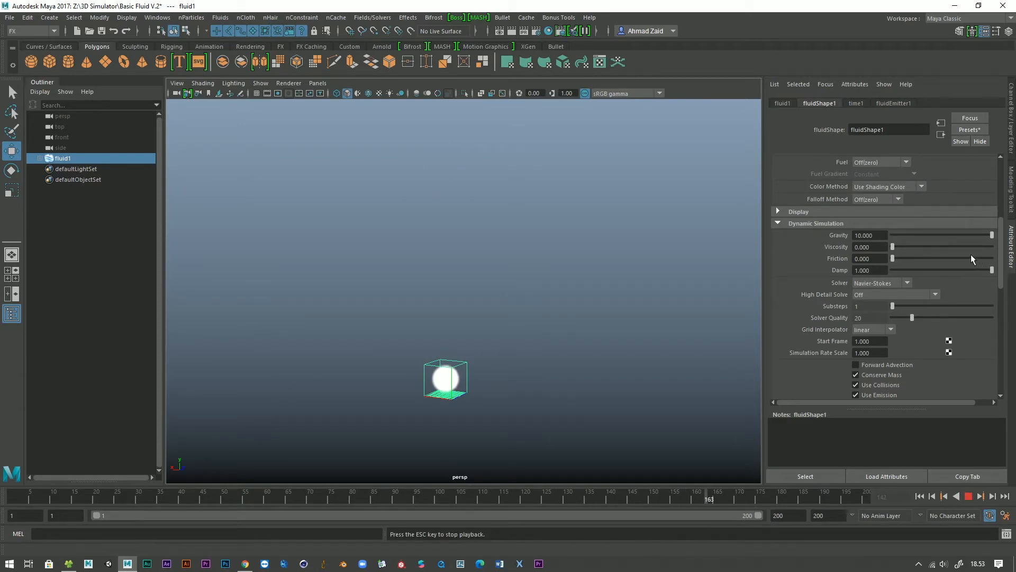
drag(946, 268, 931, 267)
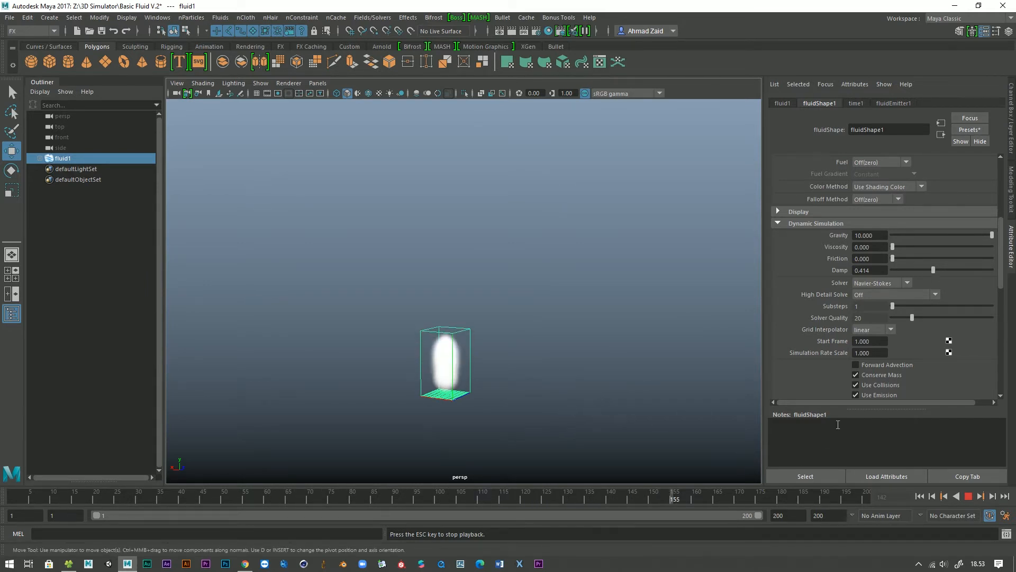
drag(931, 270, 885, 272)
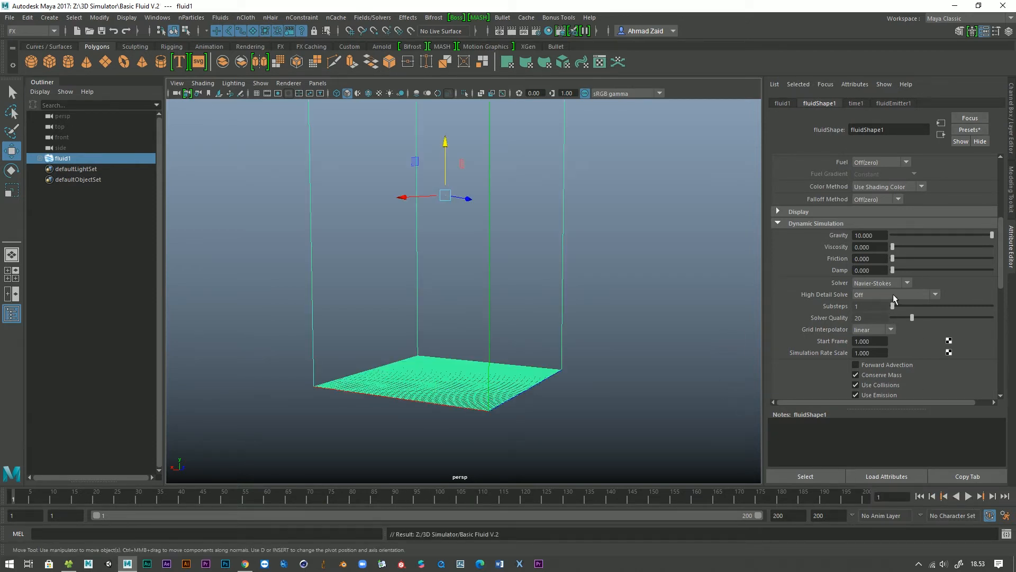
Review the fluid's Solver and High Detail Solve options, keeping Navier-Stokes and Off.
click(898, 284)
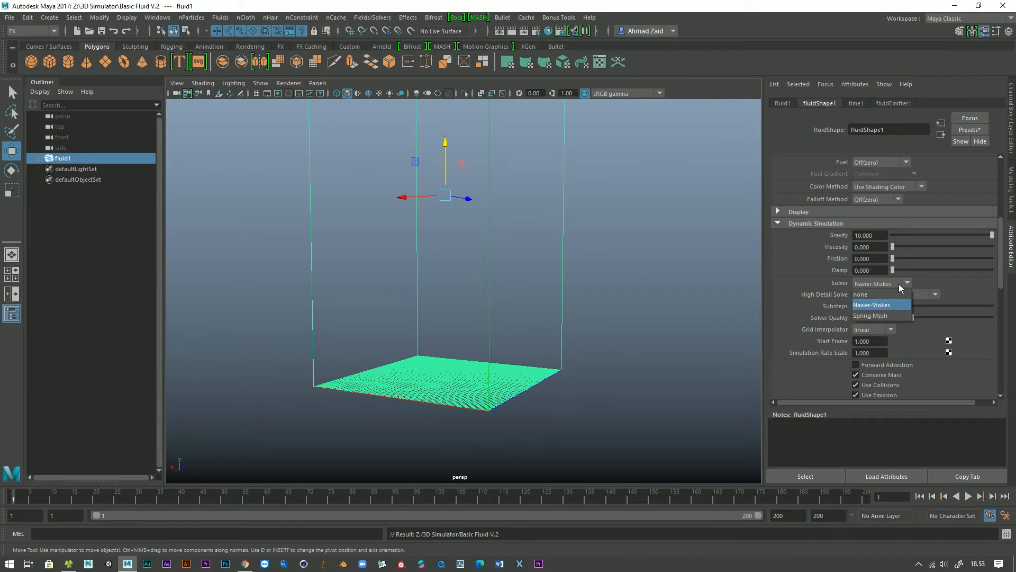
click(891, 309)
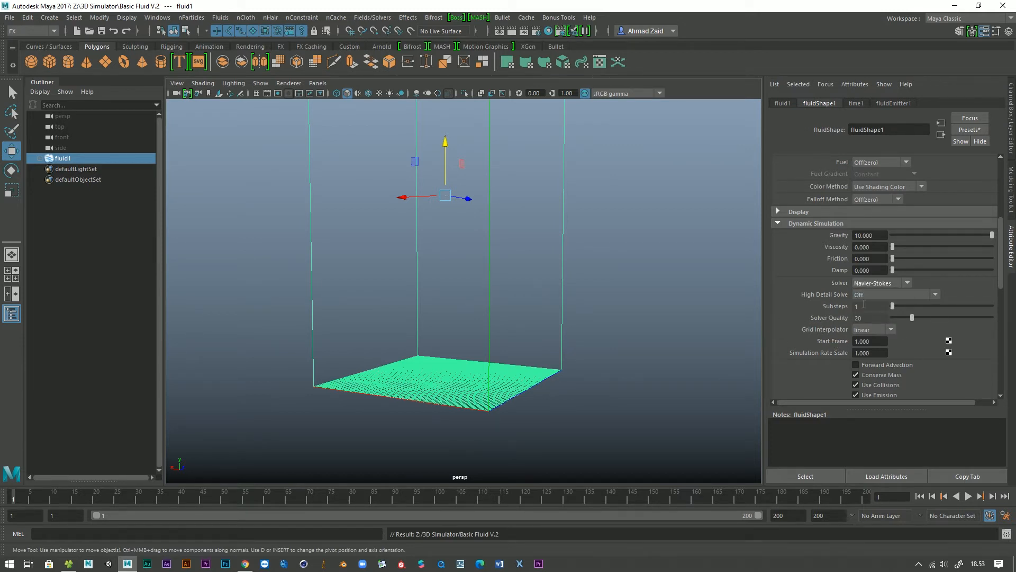
click(888, 295)
click(874, 306)
Test a start frame of 30 by playing the simulation, and set the start frame back to 1.
scroll(797, 305, down, 2)
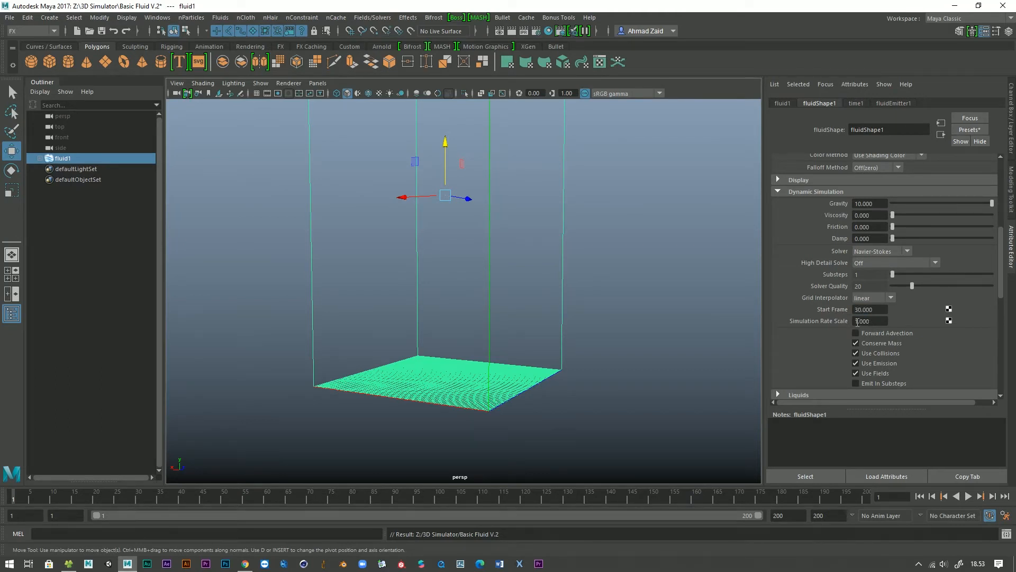
click(967, 496)
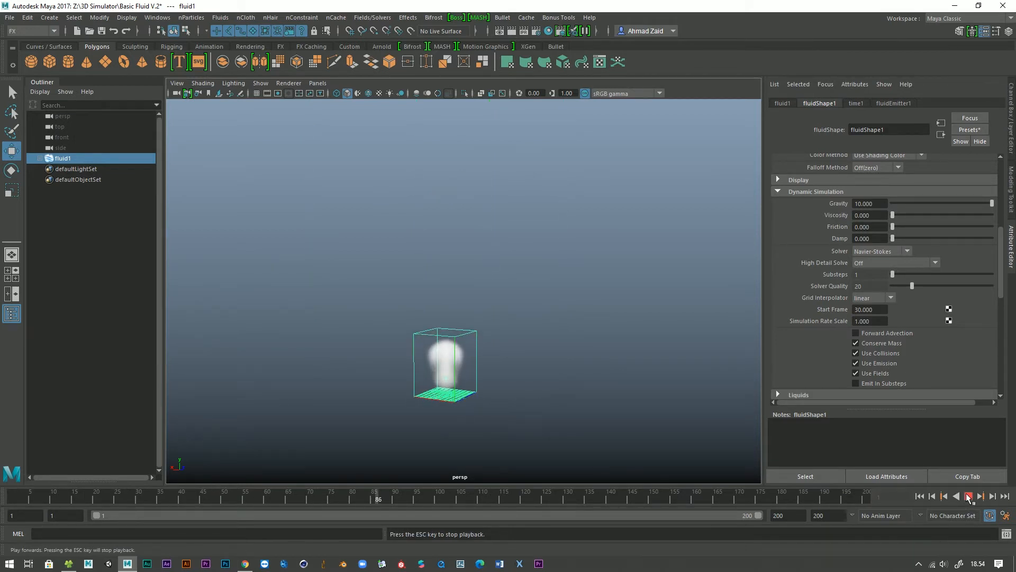
click(967, 496)
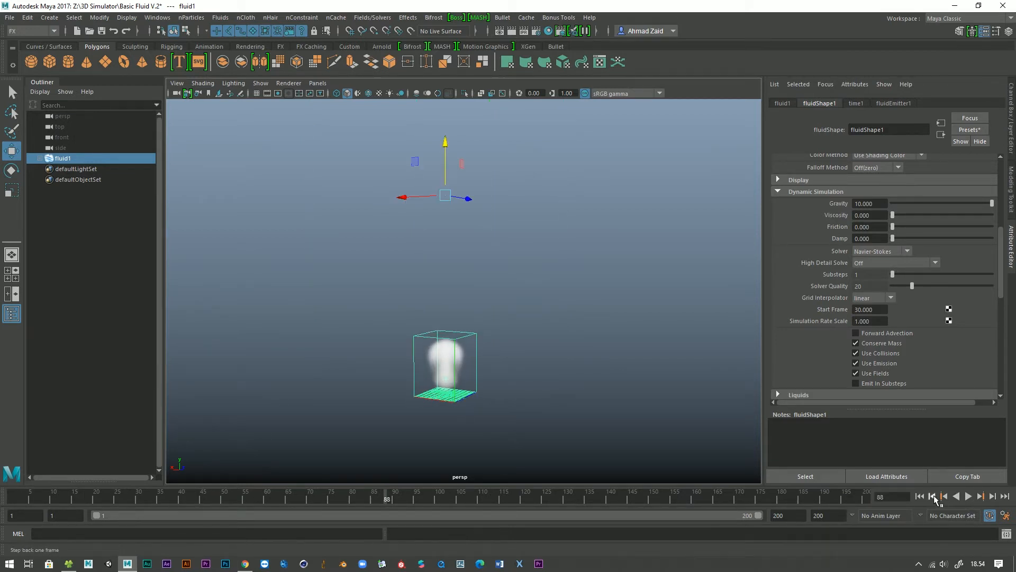
click(920, 496)
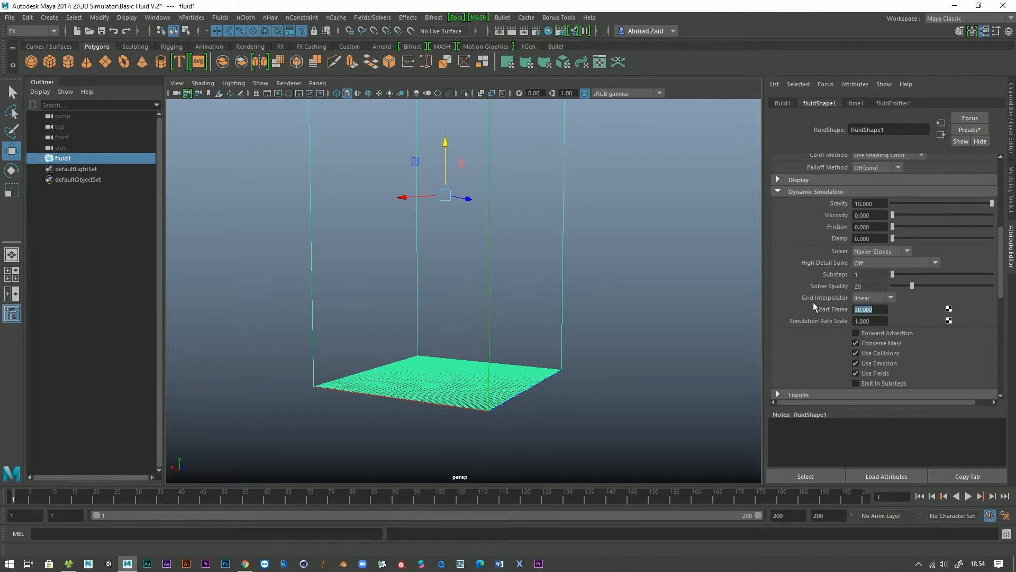
text(1)
key(Return)
Examine the fluid's display settings and the Shaded Display options, keeping As Render.
scroll(816, 324, up, 5)
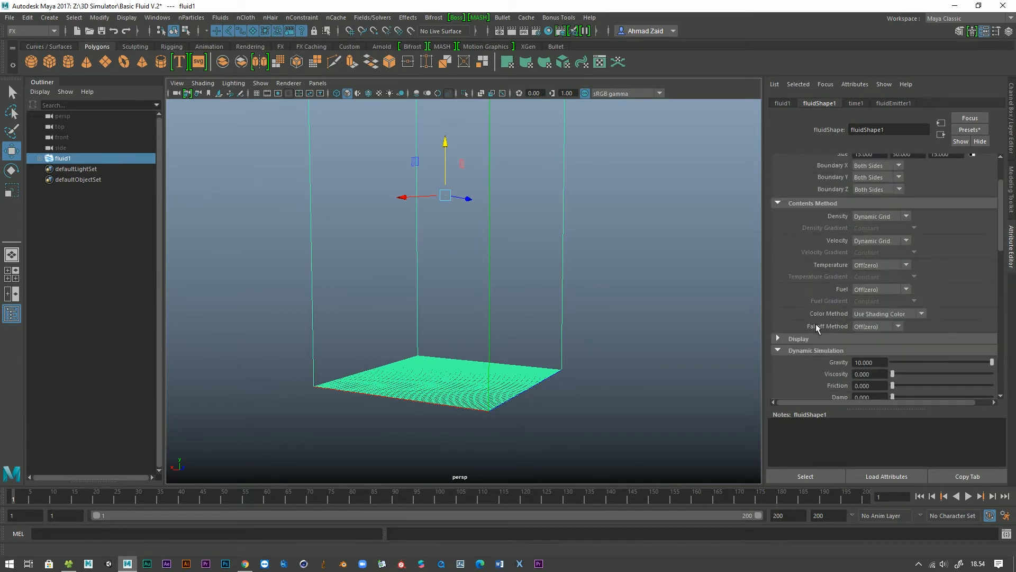
click(799, 339)
scroll(786, 344, down, 3)
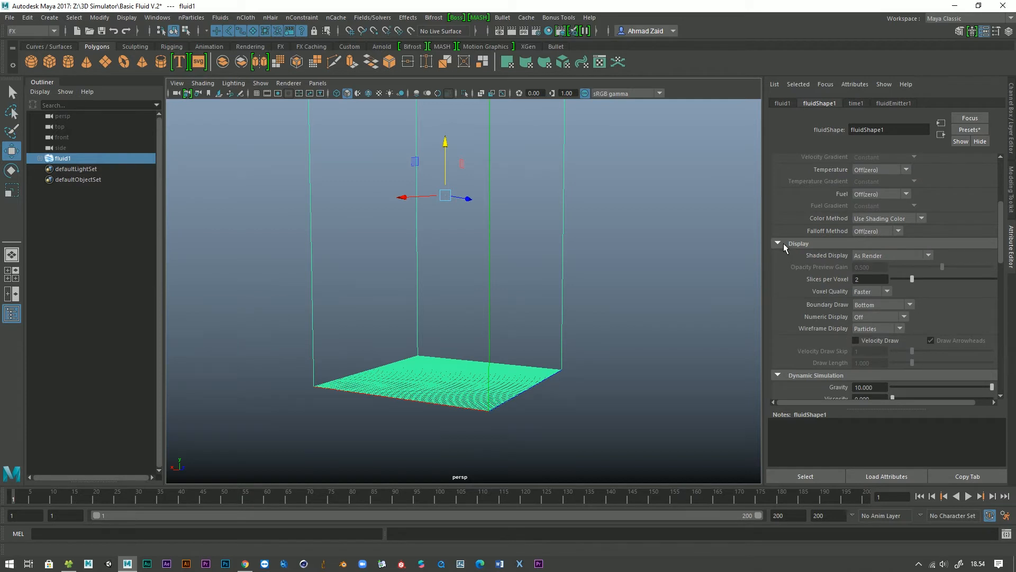
click(887, 257)
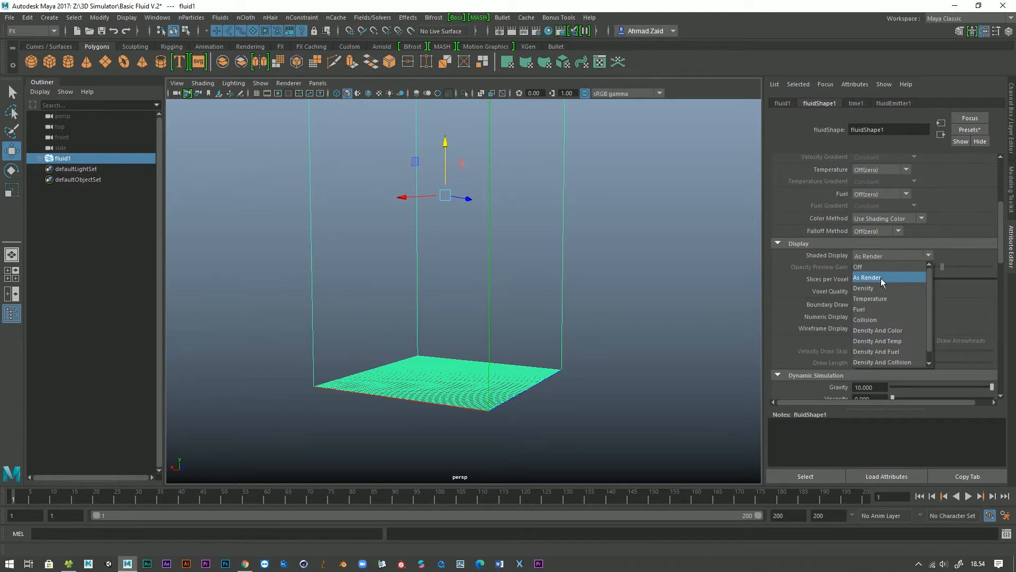
click(881, 278)
click(909, 254)
click(859, 277)
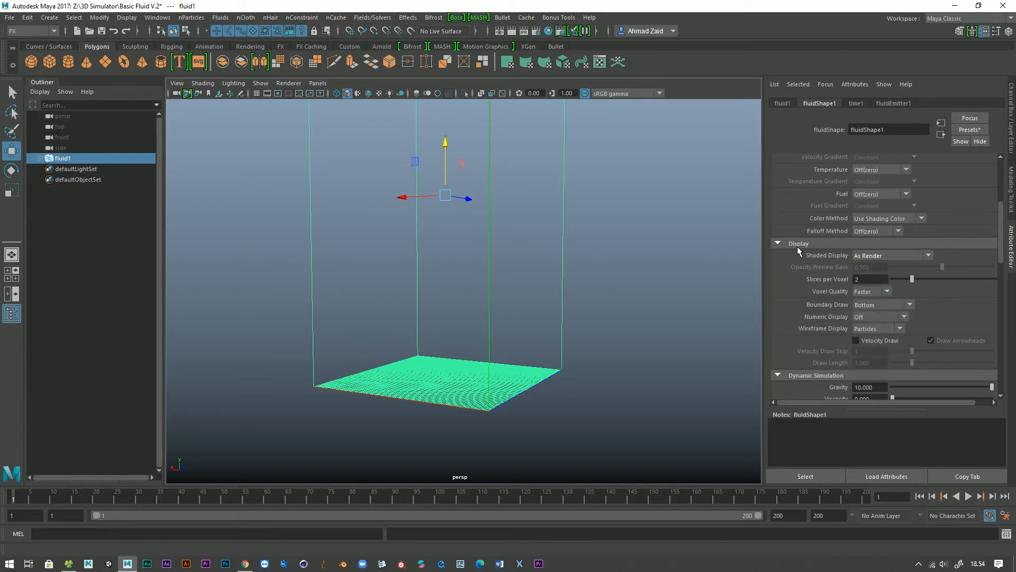
click(792, 245)
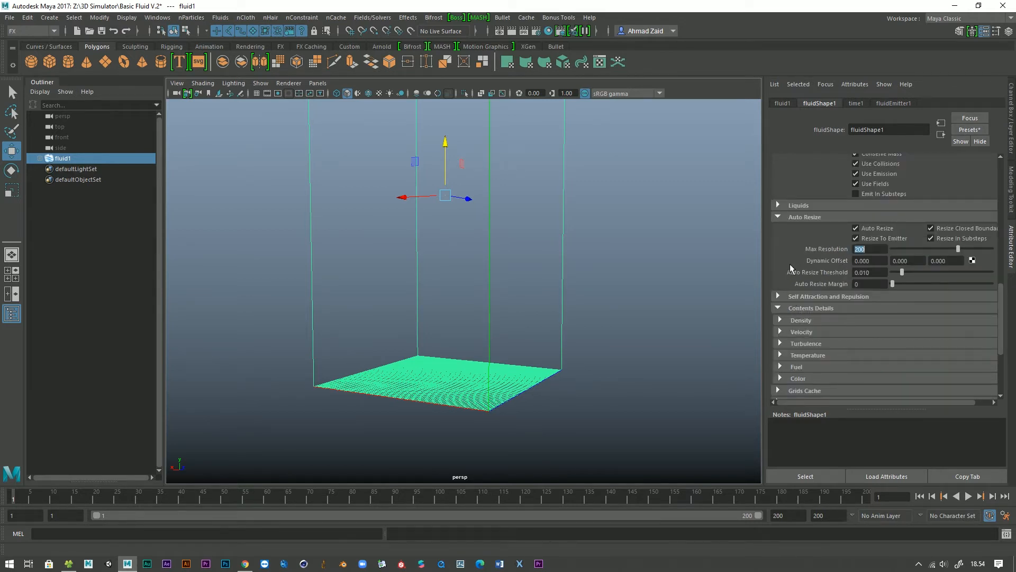
Enable liquid simulation for the fluid, play it while inspecting the column from several angles, and rewind.
scroll(789, 265, up, 2)
click(782, 268)
scroll(645, 300, down, 2)
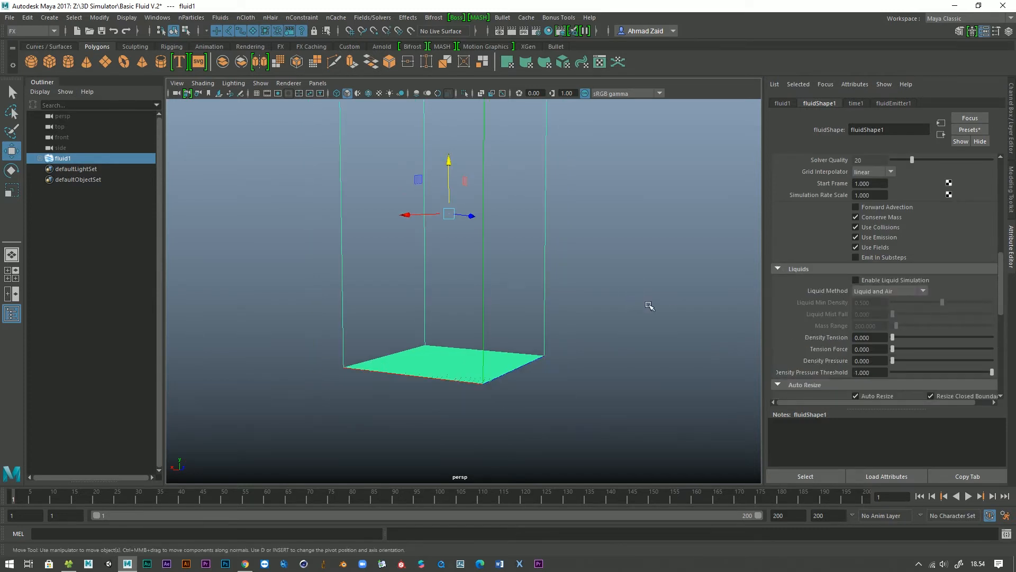
click(882, 279)
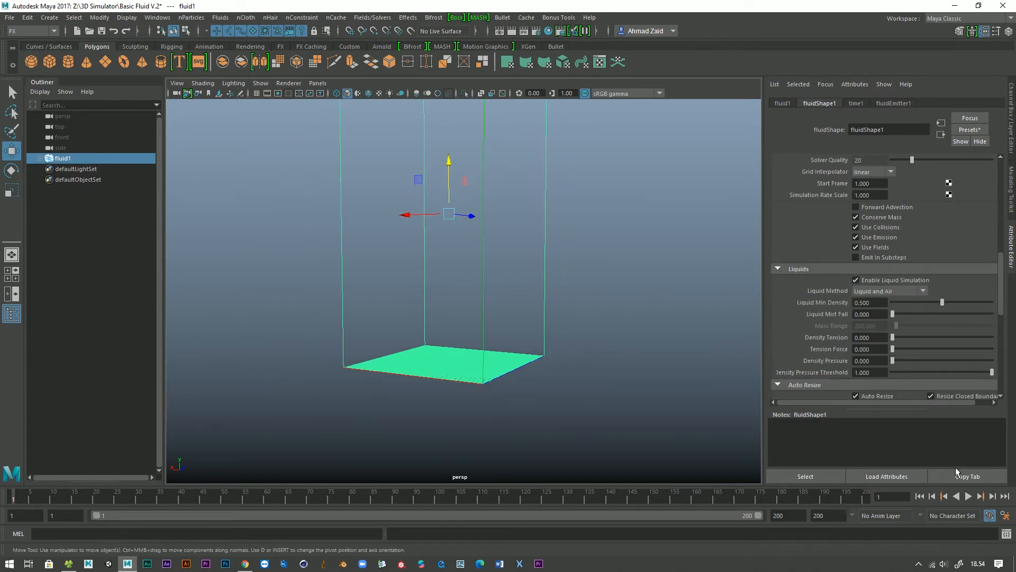
click(968, 496)
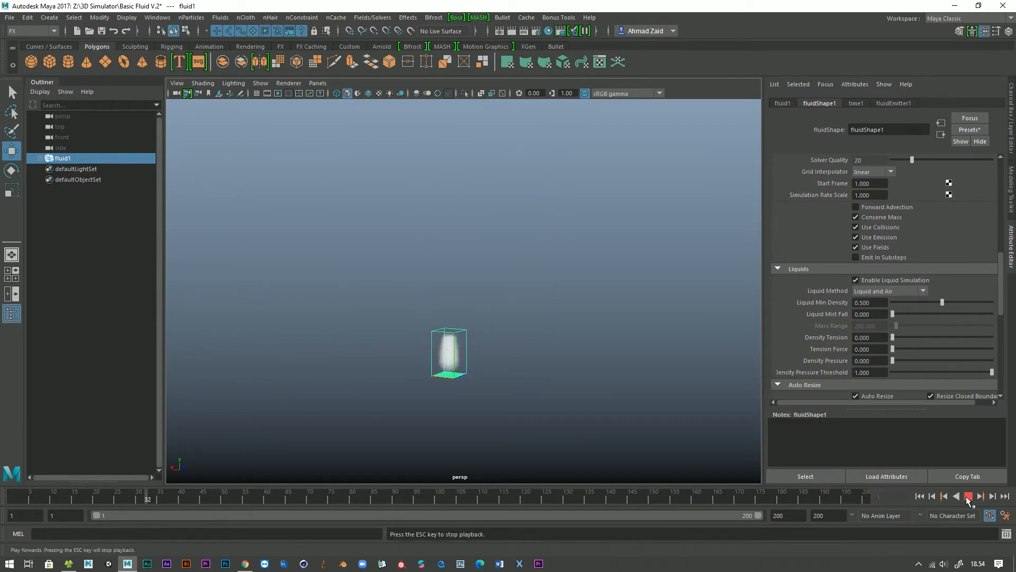
alt+drag(524, 405, 574, 401)
alt+drag(622, 402, 709, 407)
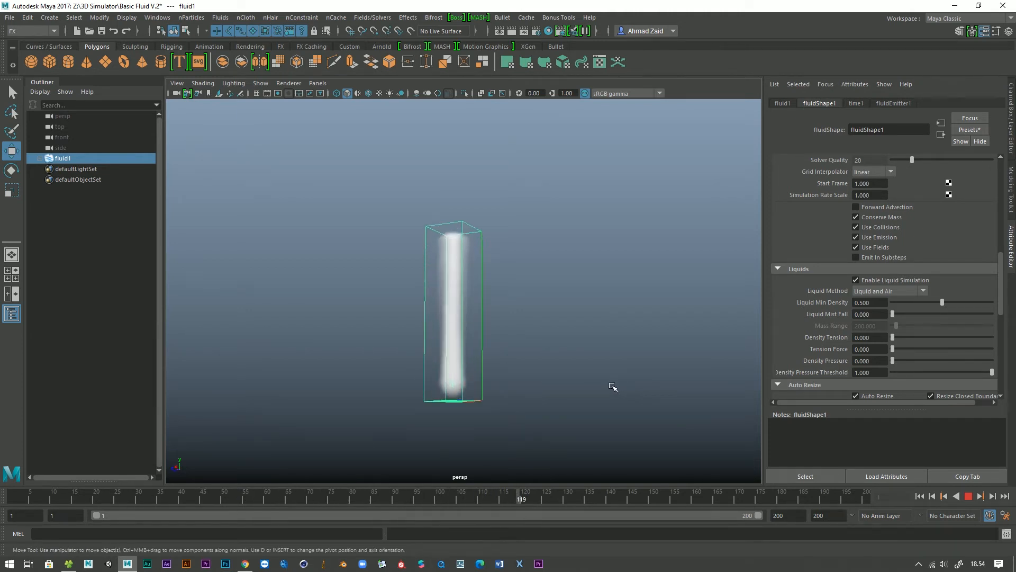
alt+drag(608, 386, 483, 390)
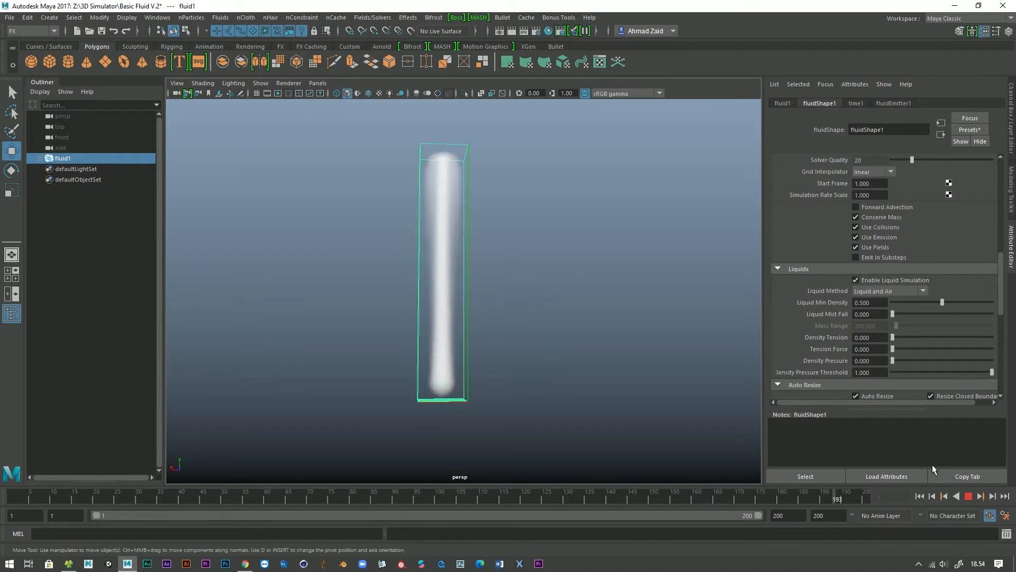
click(969, 496)
click(920, 497)
Disable liquid simulation and play the fluid from the first frame, orbiting and zooming to compare the column's shape.
click(856, 280)
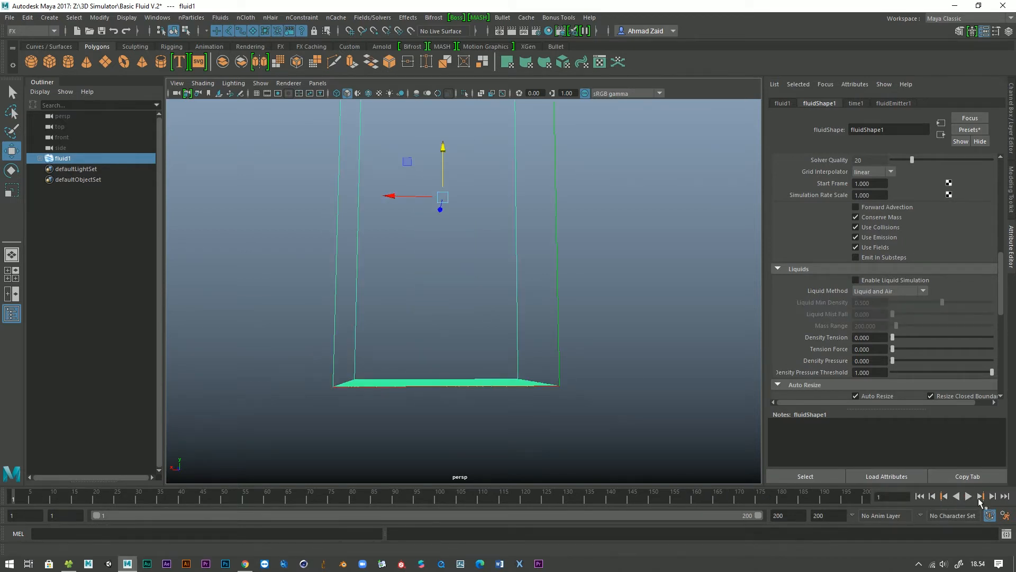
click(969, 496)
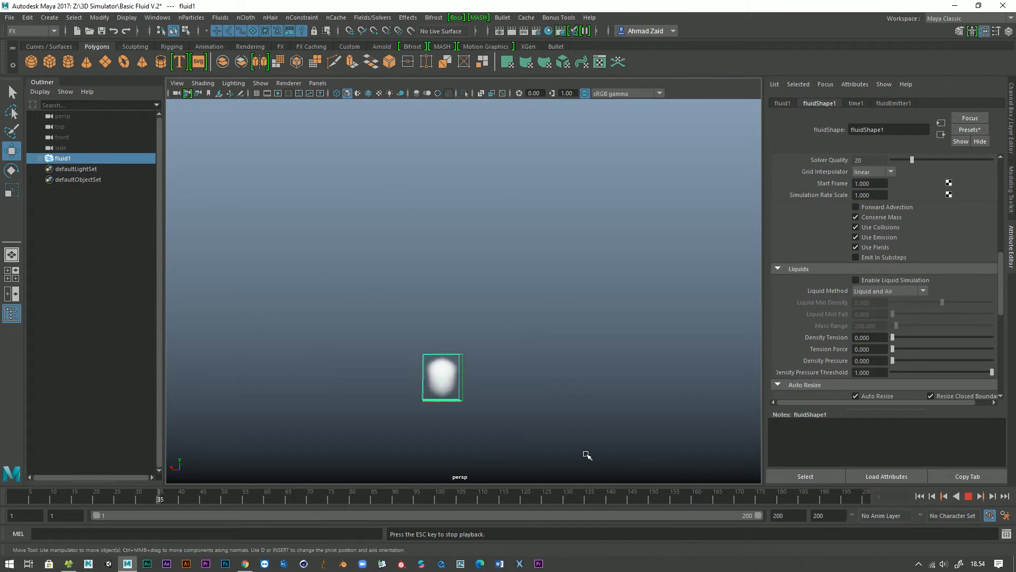
alt+drag(592, 445, 546, 435)
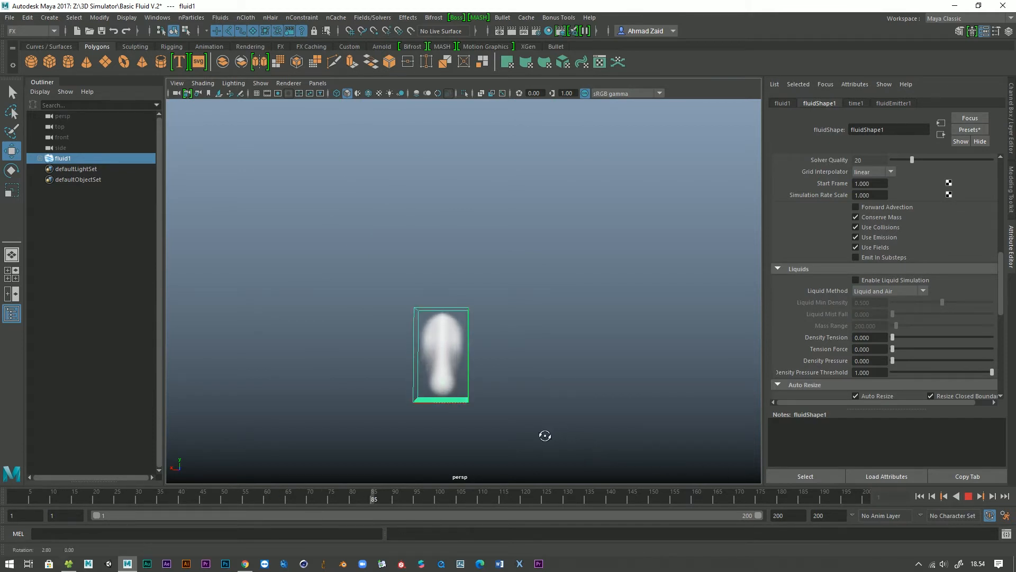
alt+drag(456, 439, 579, 371)
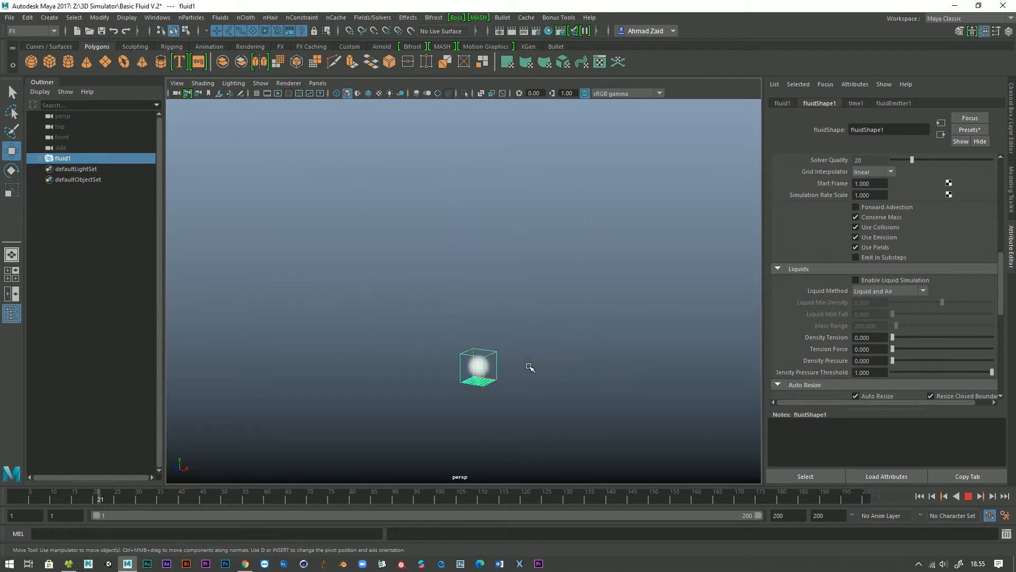
alt+drag(530, 367, 508, 358)
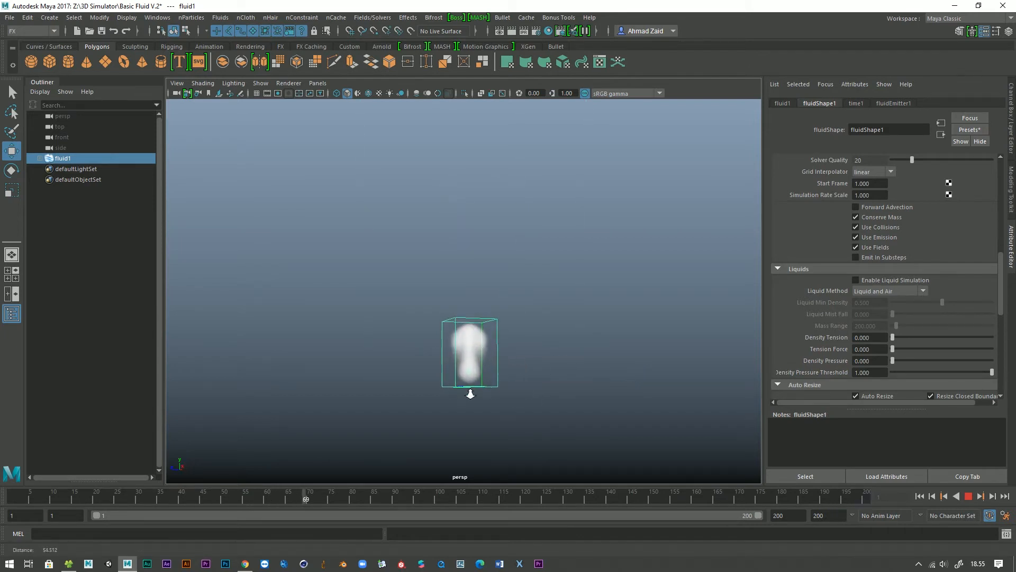
alt+right_drag(471, 394, 480, 392)
alt+middle_drag(480, 393, 492, 385)
alt+drag(472, 384, 453, 383)
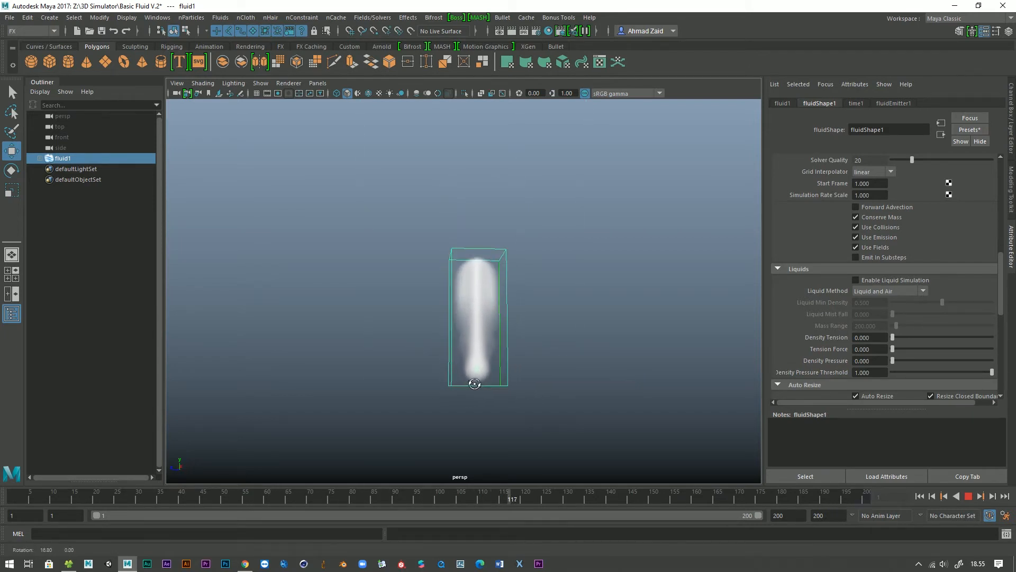
alt+drag(529, 389, 586, 395)
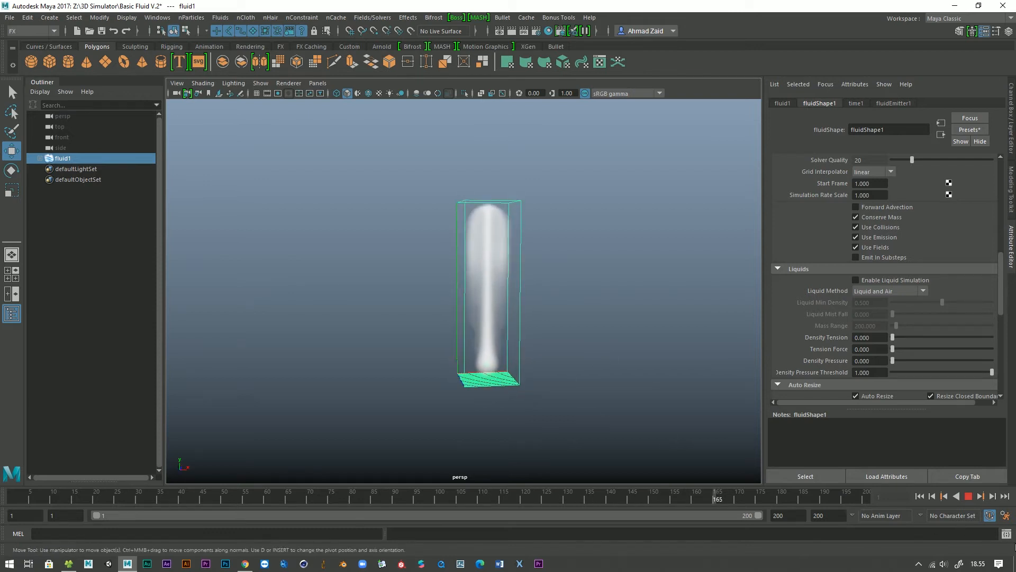
Switch liquid simulation on and off during playback to compare how the fluid behaves, and stop playback.
click(855, 280)
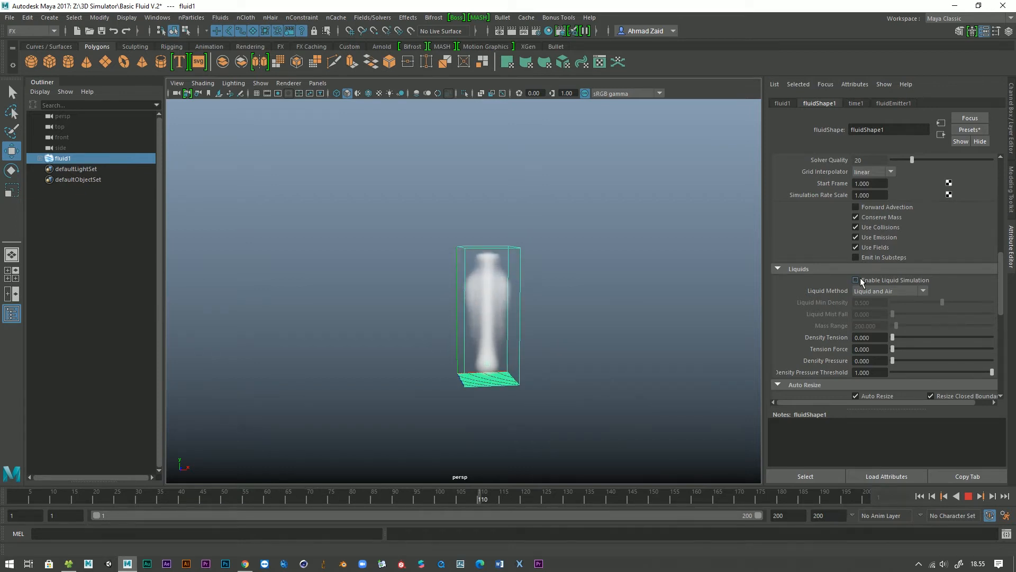
alt+drag(647, 315, 591, 315)
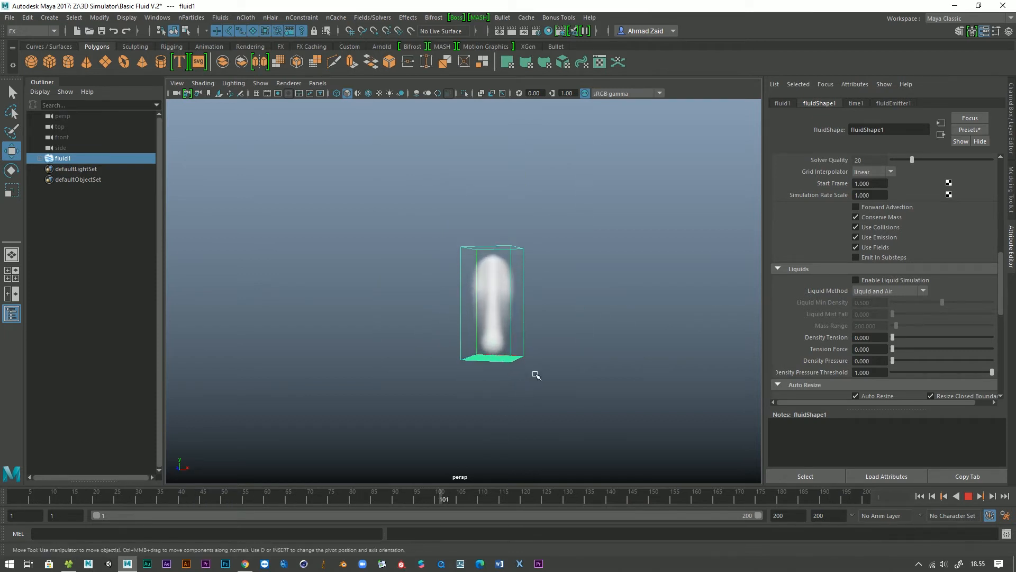
alt+drag(535, 374, 545, 307)
click(968, 495)
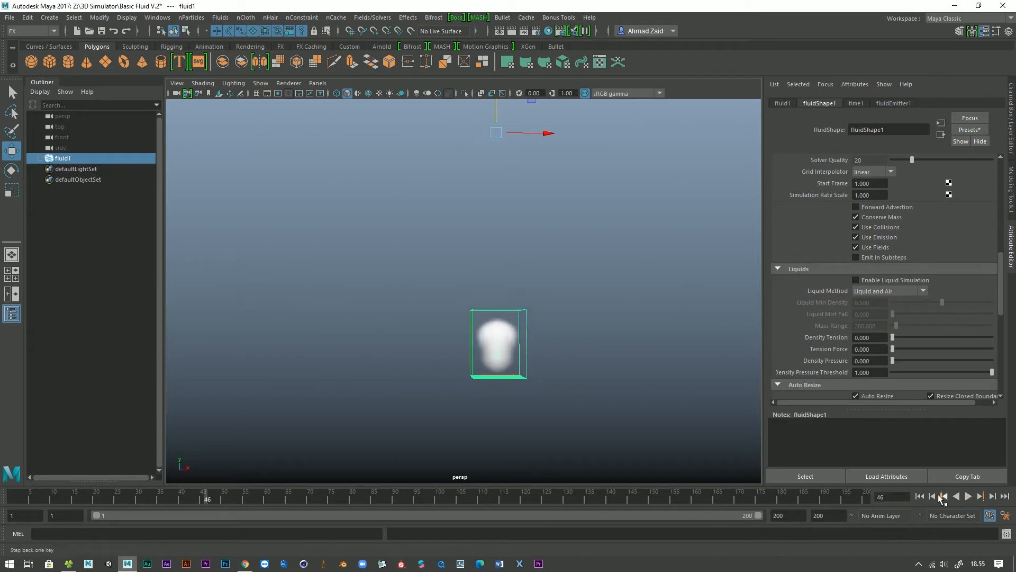
Enable liquid simulation again and play from the first frame, examining the fluid from different angles and distances.
click(863, 278)
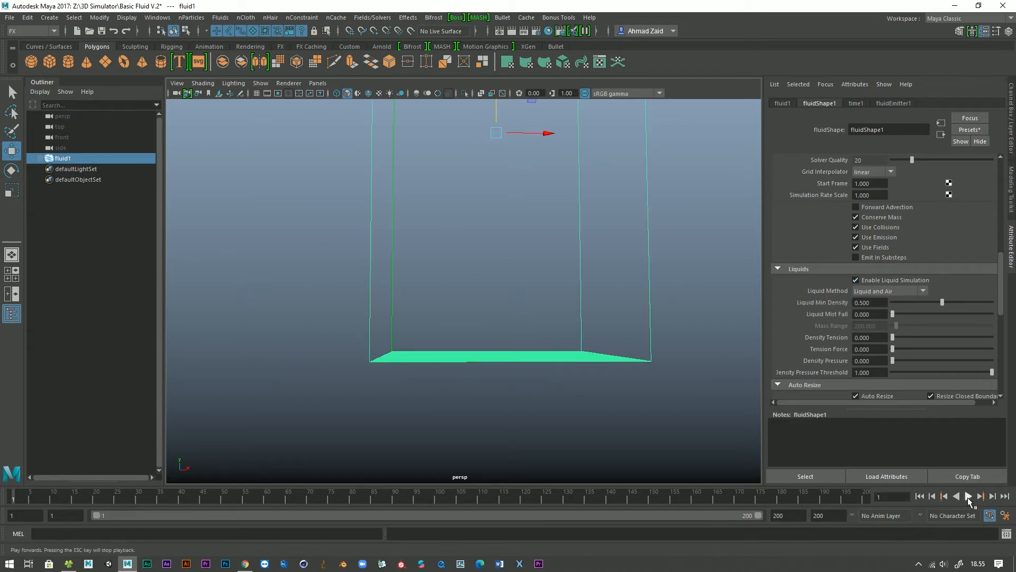
click(968, 496)
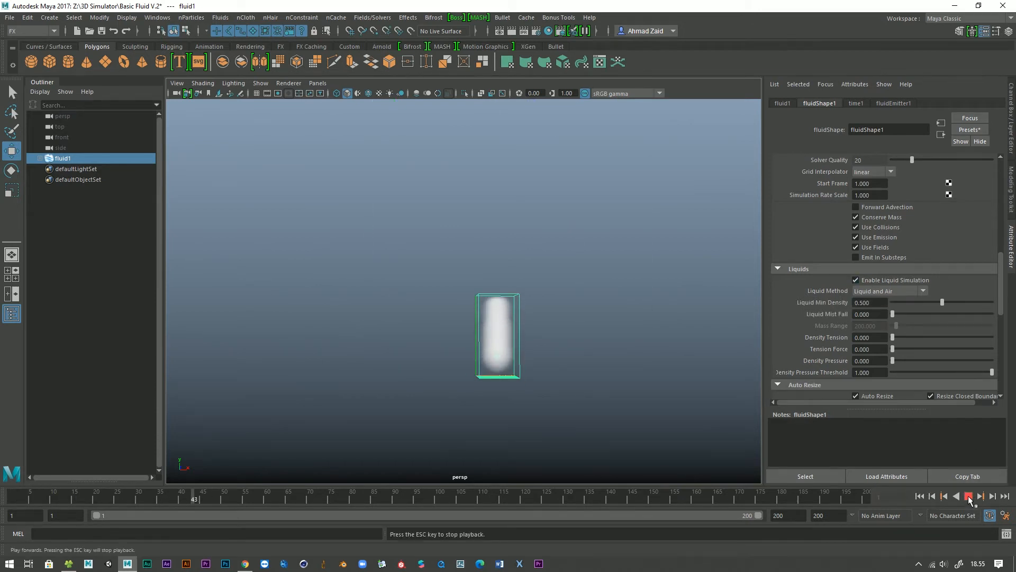
alt+drag(646, 408, 515, 408)
scroll(503, 304, down, 3)
alt+drag(503, 304, 603, 321)
scroll(600, 311, down, 1)
scroll(583, 291, down, 2)
alt+drag(487, 277, 553, 264)
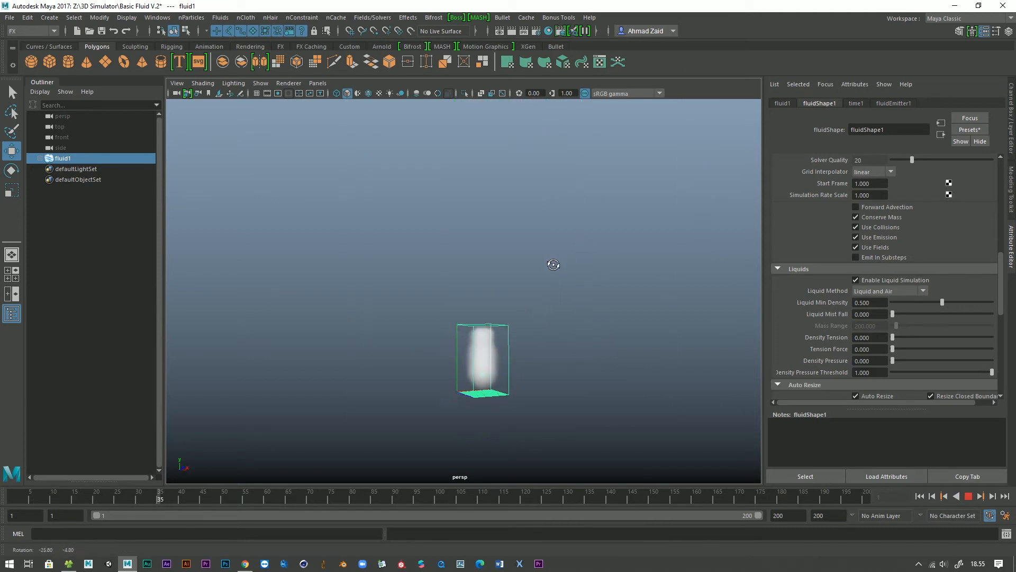
Set Liquid Min Density to 1 during playback, stop the simulation, and disable liquid simulation.
drag(941, 303, 1014, 304)
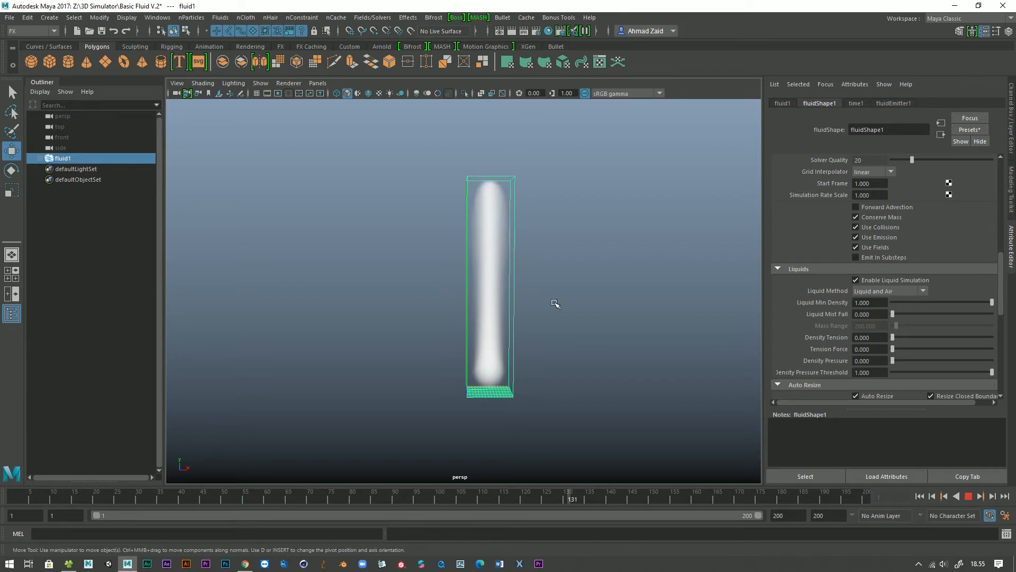
click(970, 495)
click(879, 280)
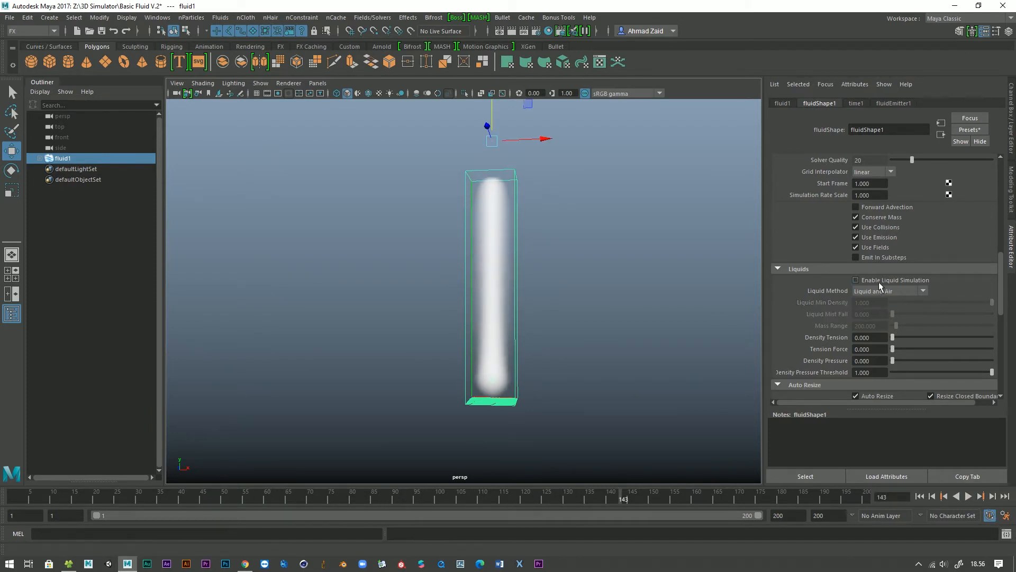
scroll(812, 376, down, 4)
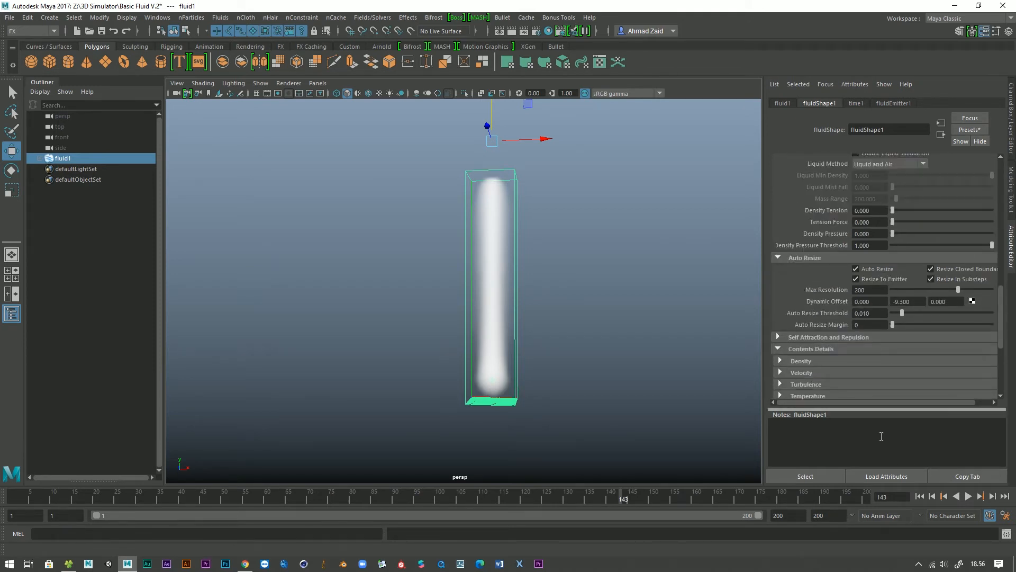
Rewind to the first frame, review Base Resolution and Max Resolution, play the fluid simulation through and stop it.
click(919, 496)
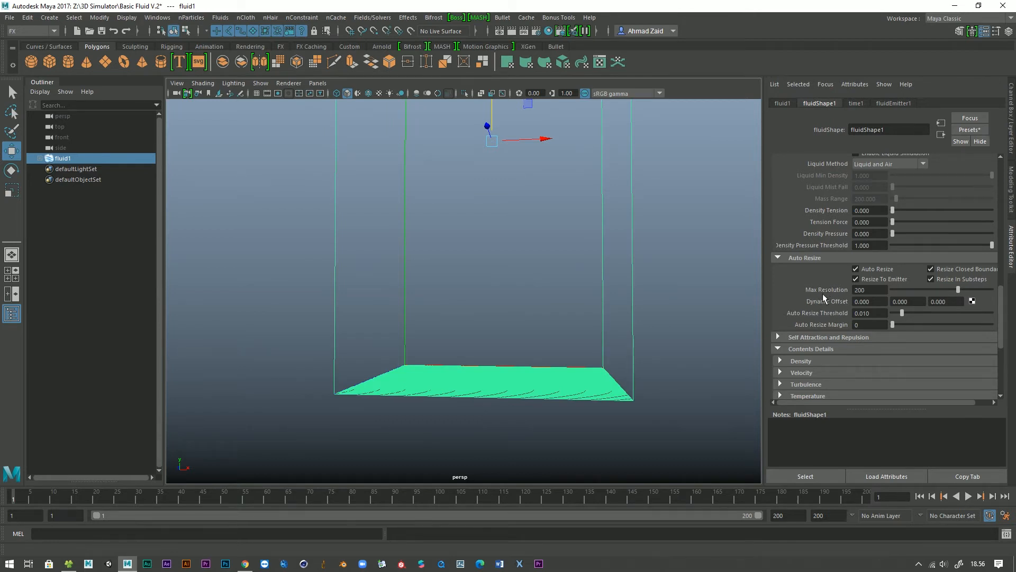
alt+drag(607, 370, 588, 393)
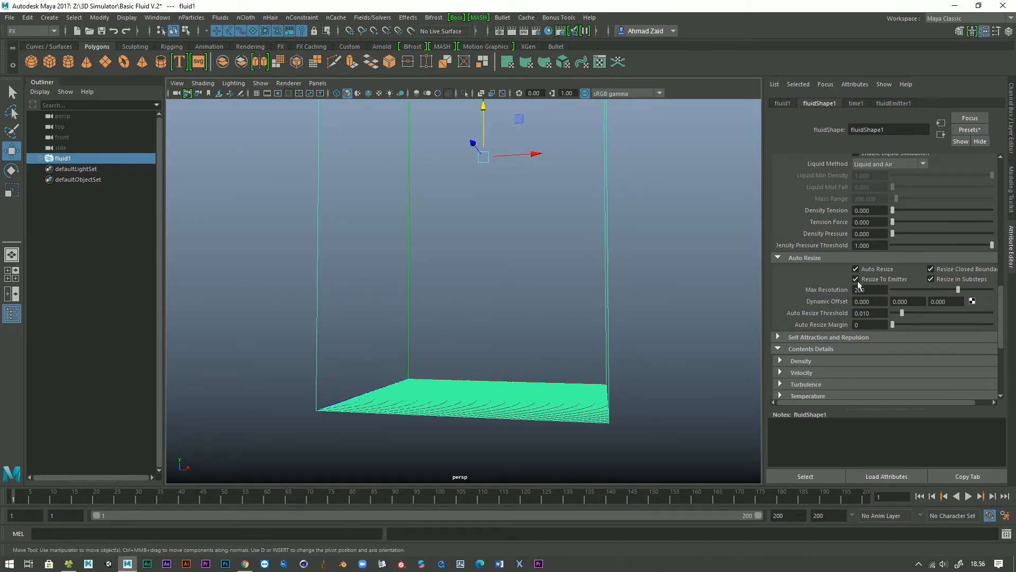
scroll(859, 285, up, 15)
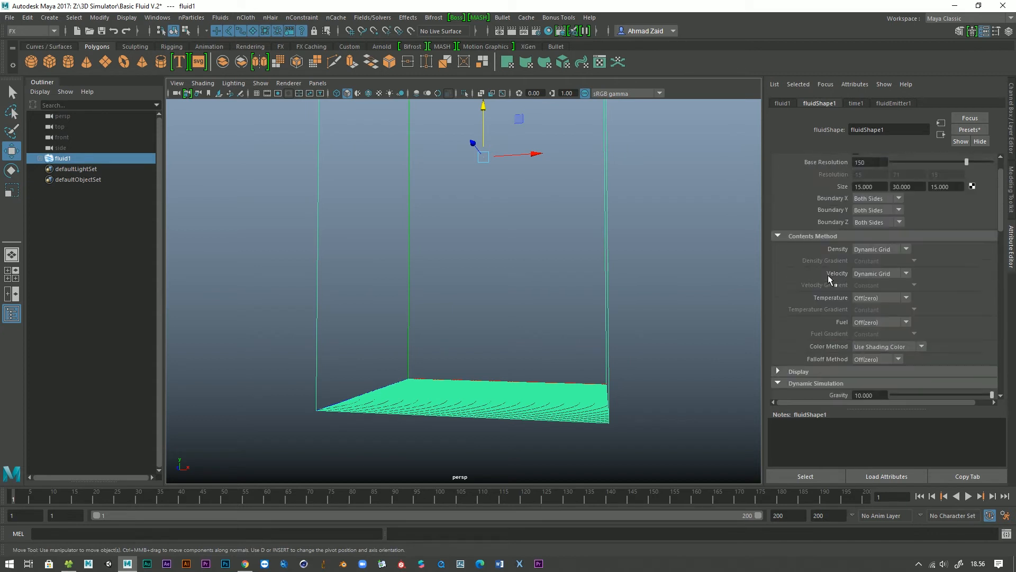
scroll(827, 275, up, 2)
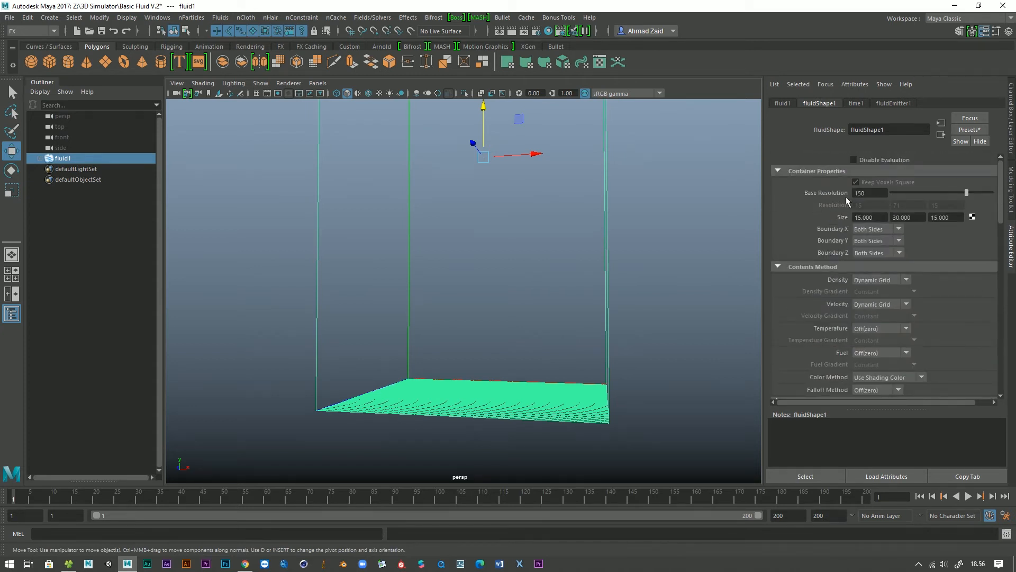
scroll(801, 319, down, 15)
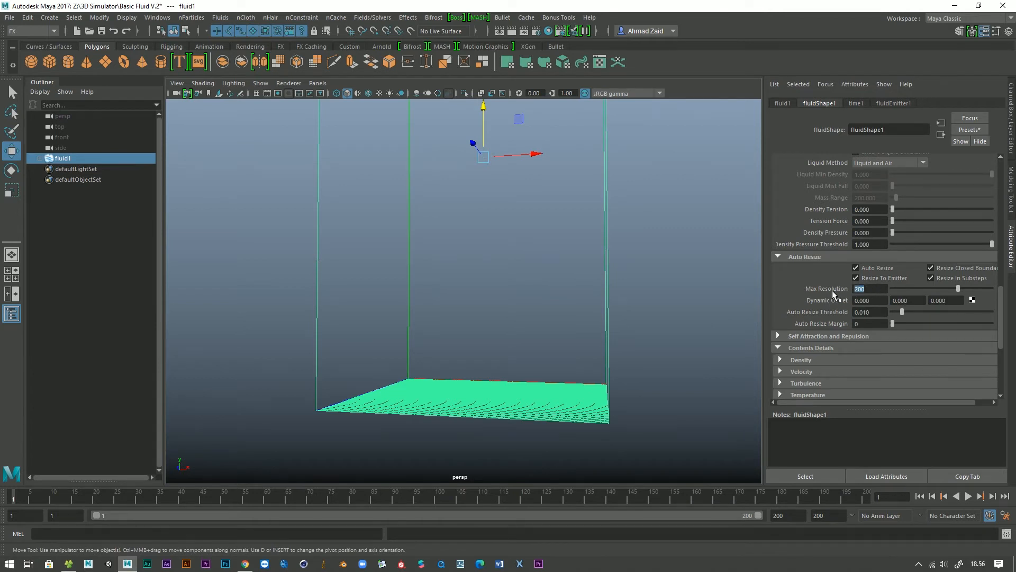
click(972, 497)
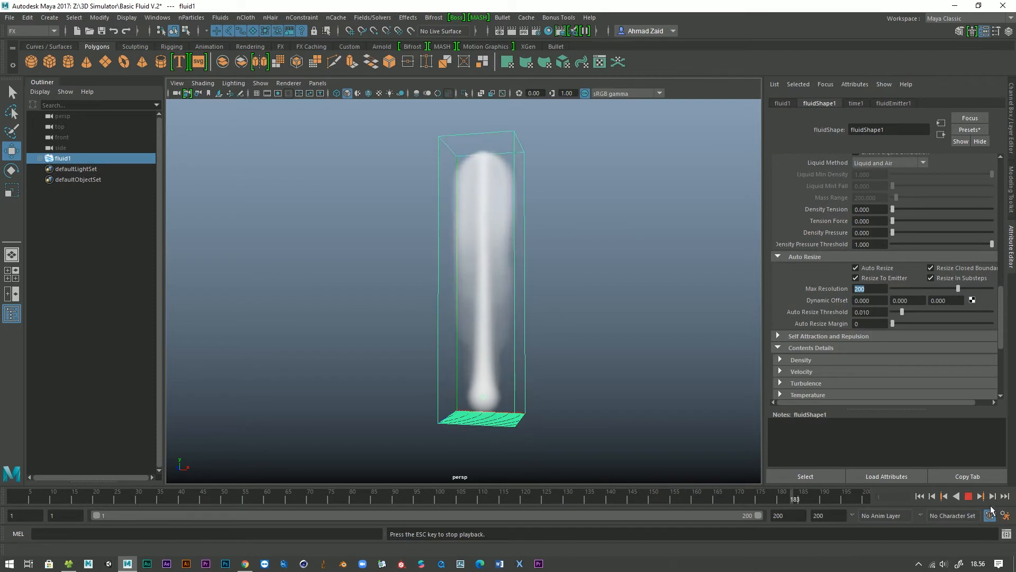
click(969, 496)
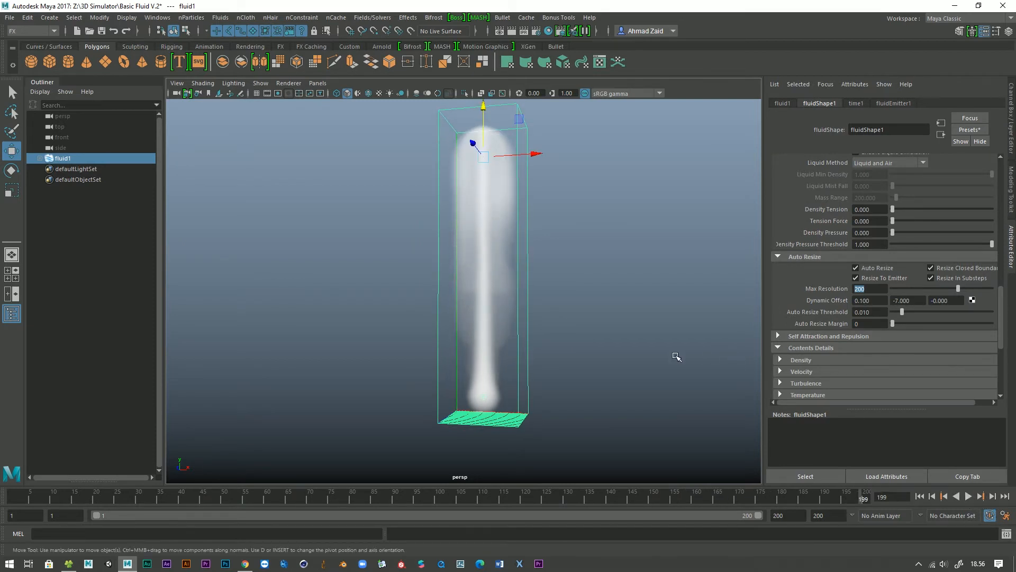
Examine the gap between the fluid column and its container, and set Auto Resize Margin to 10.
alt+drag(622, 365, 572, 312)
scroll(609, 342, up, 4)
alt+middle_drag(572, 313, 574, 294)
alt+drag(574, 294, 567, 277)
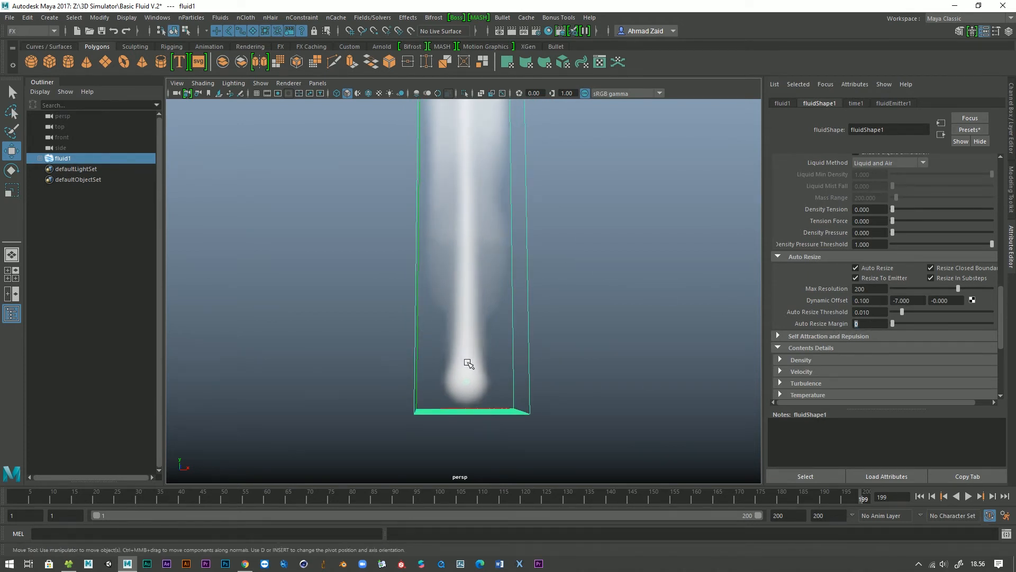
alt+drag(469, 363, 458, 366)
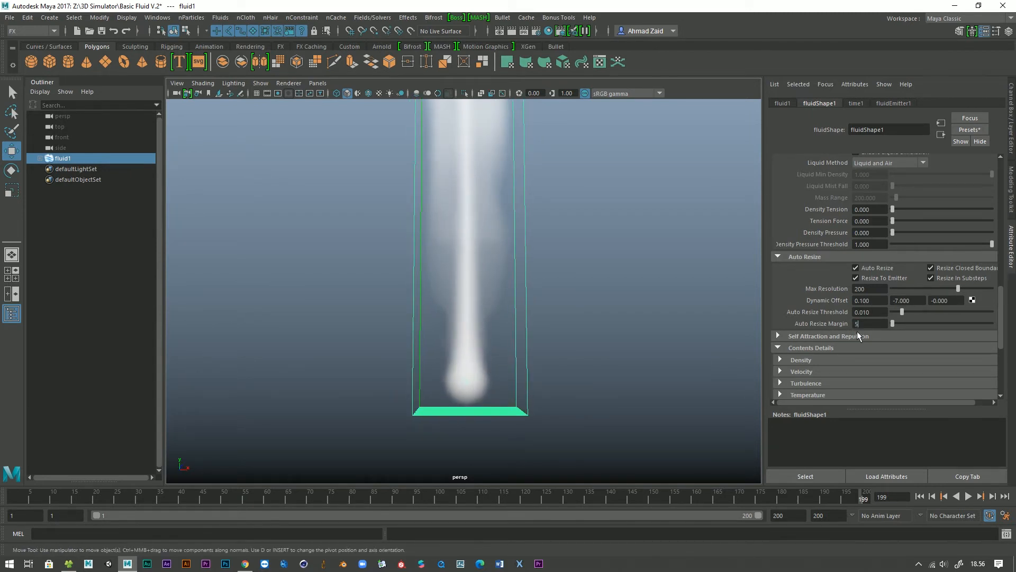
text(5)
key(BackSpace)
text(10)
key(Return)
Play the fluid from the first frame and examine the container's spacing around it from different angles and distances.
click(920, 495)
click(968, 496)
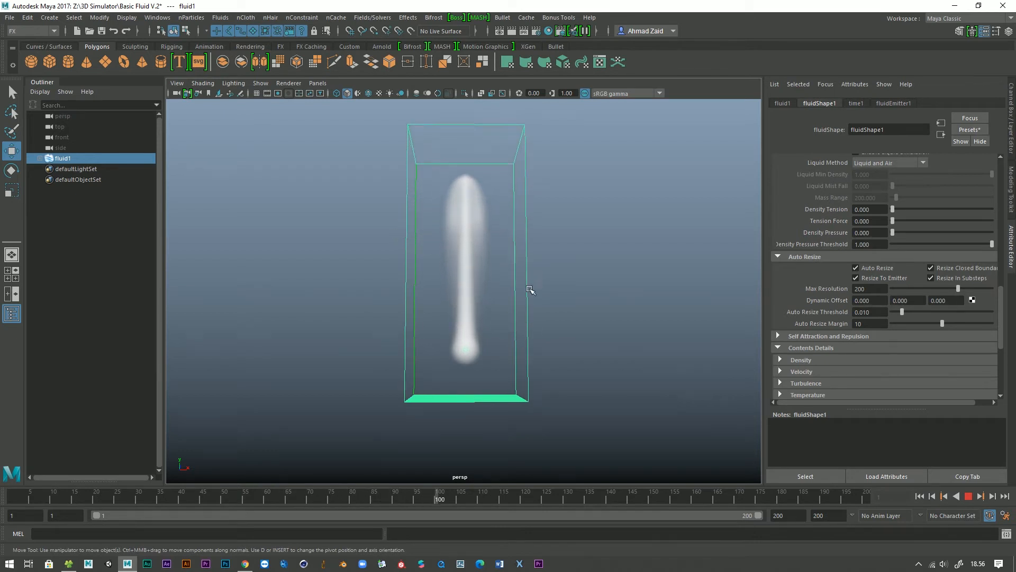
mouse_move(517, 334)
alt+mouse_down()
mouse_move(486, 334)
mouse_move(511, 332)
alt+mouse_up()
scroll(518, 331, down, 2)
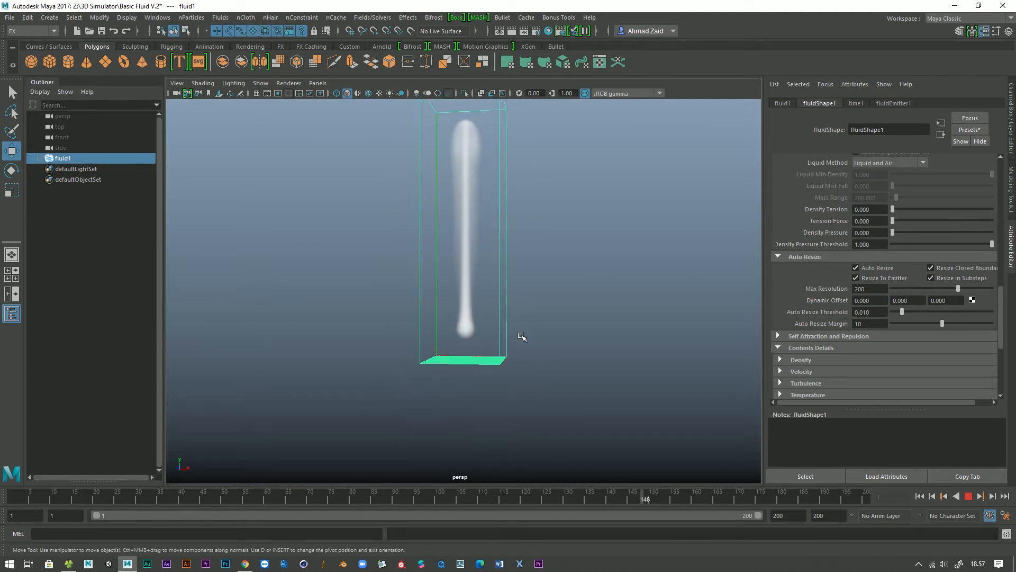
alt+drag(495, 351, 455, 362)
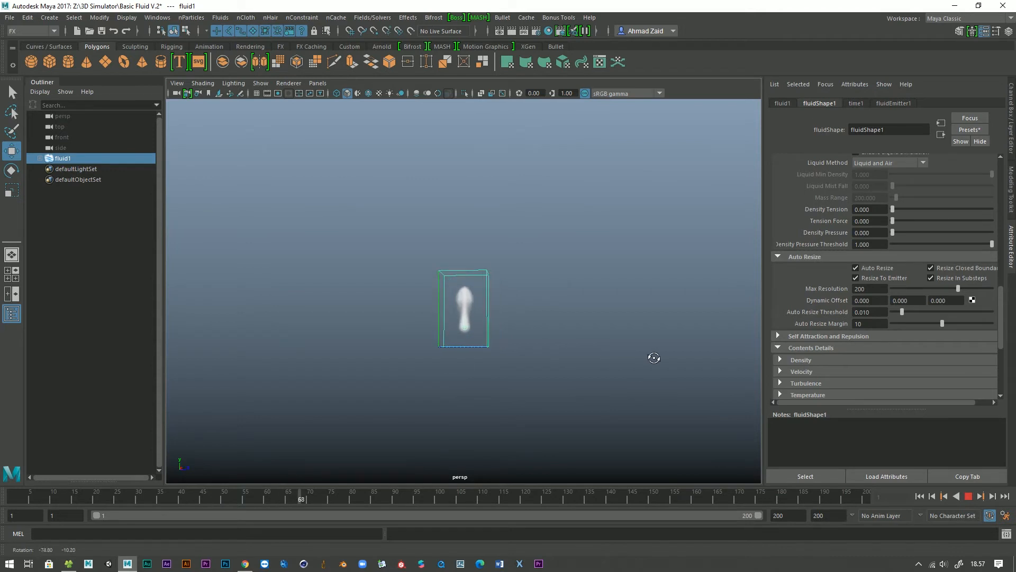
alt+drag(654, 357, 511, 368)
Try Auto Resize Margin at 0 and 14 during playback, restore it to 10, and stop the simulation.
click(892, 323)
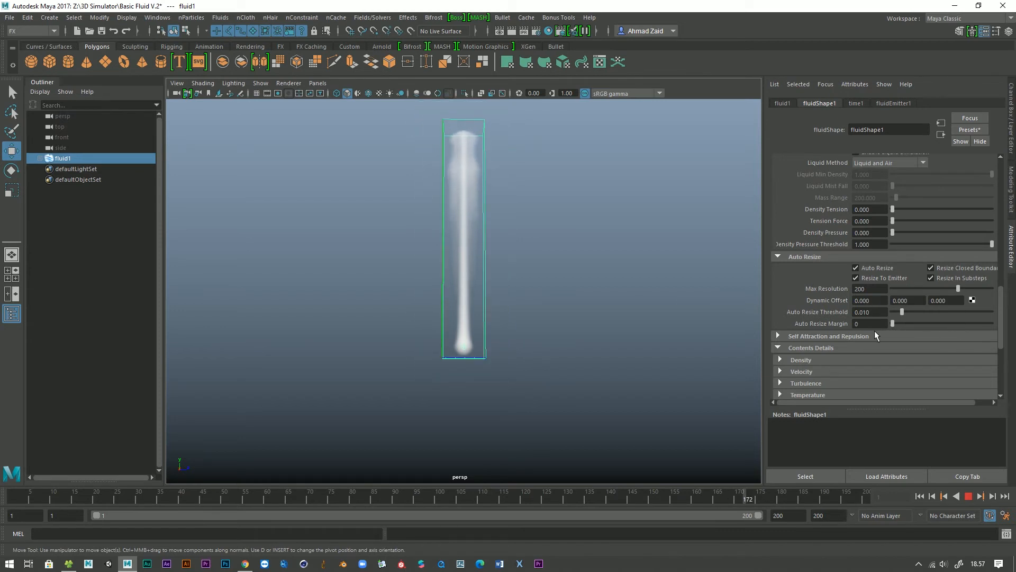
drag(893, 324, 990, 327)
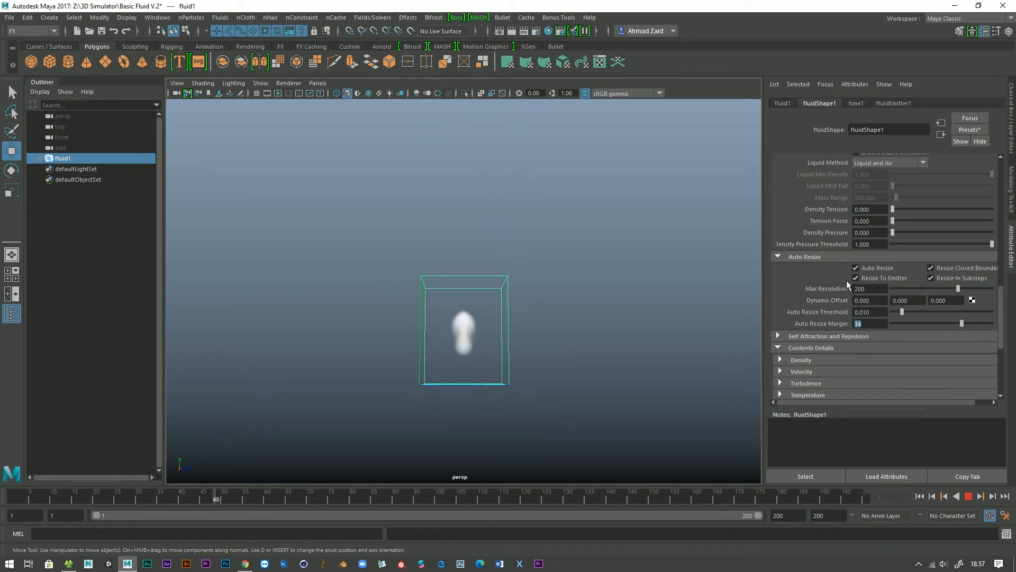
text(10)
key(Return)
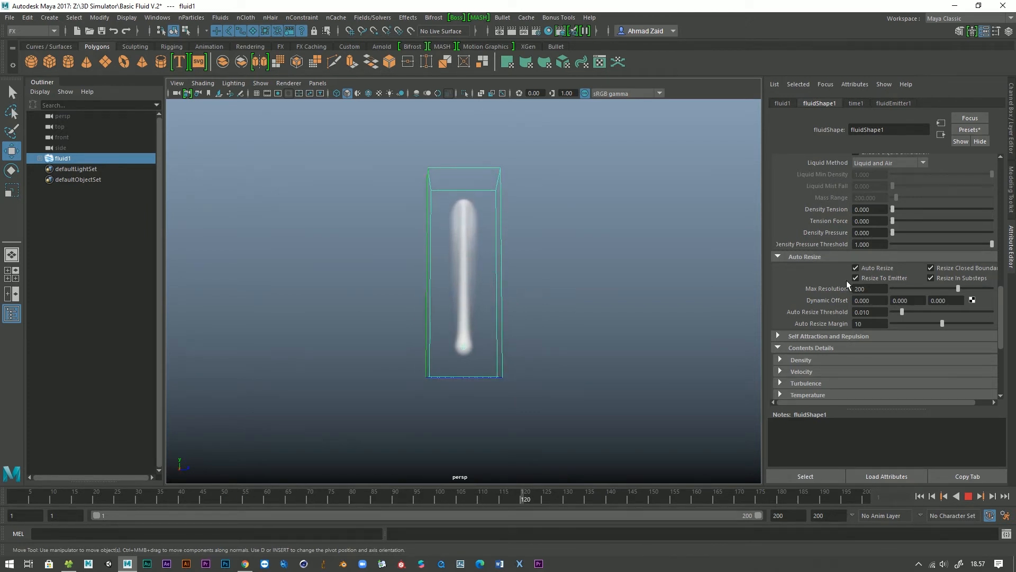
click(968, 496)
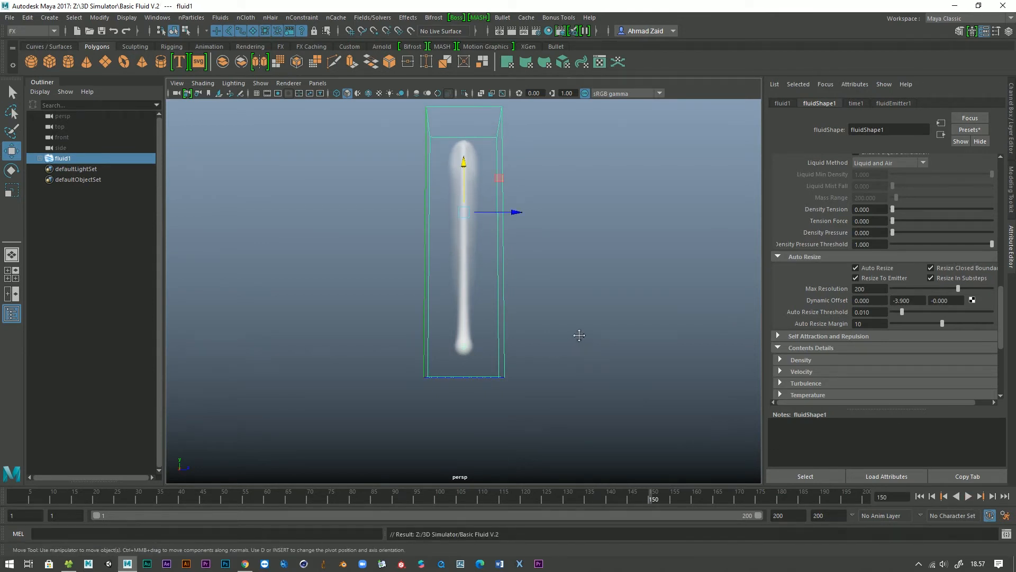
Try the Y Dynamic Offset of the stopped fluid at 0 and 5 to test how it moves the container.
alt+drag(579, 335, 567, 370)
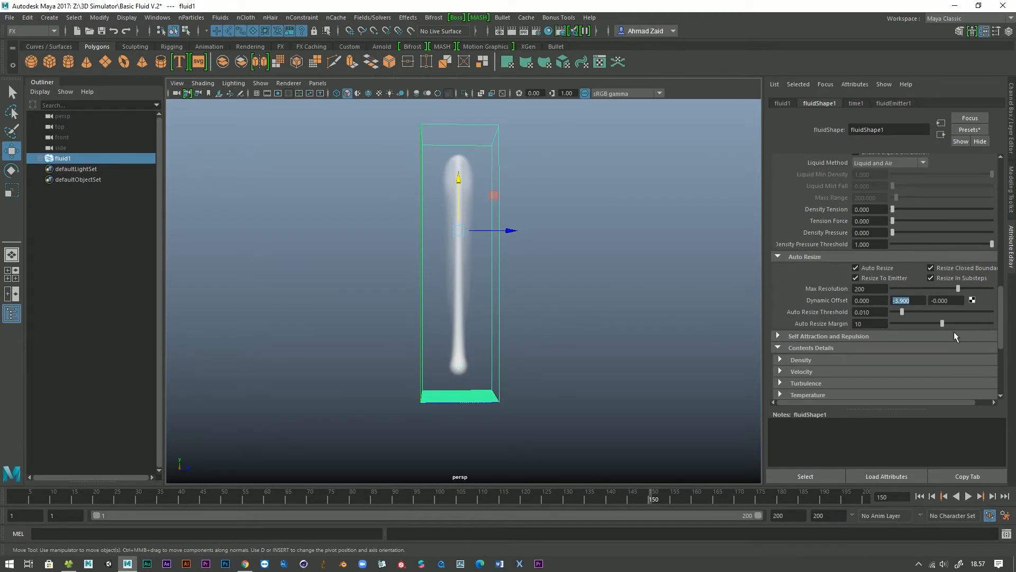
text(0)
key(Return)
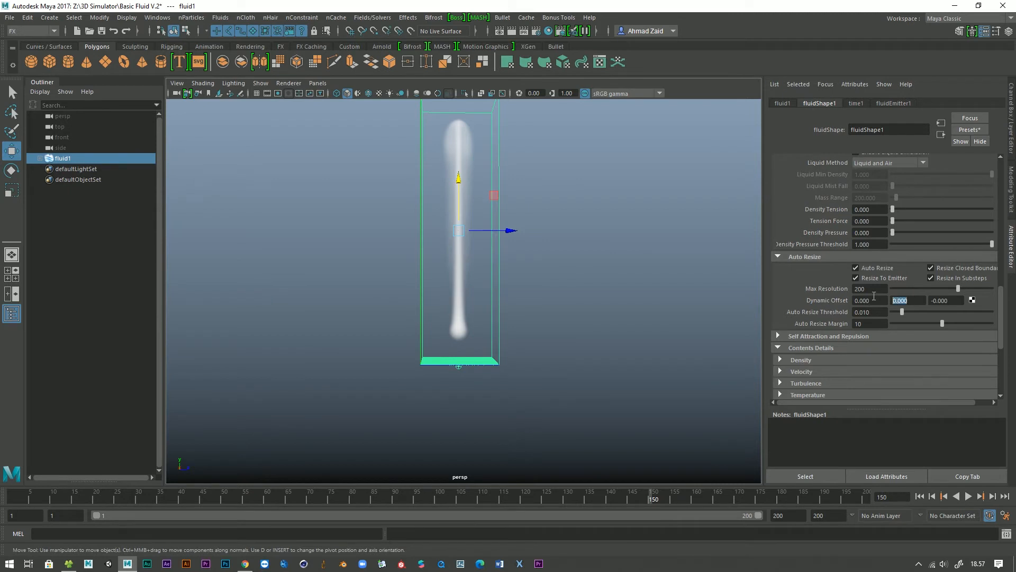
text(5)
key(Return)
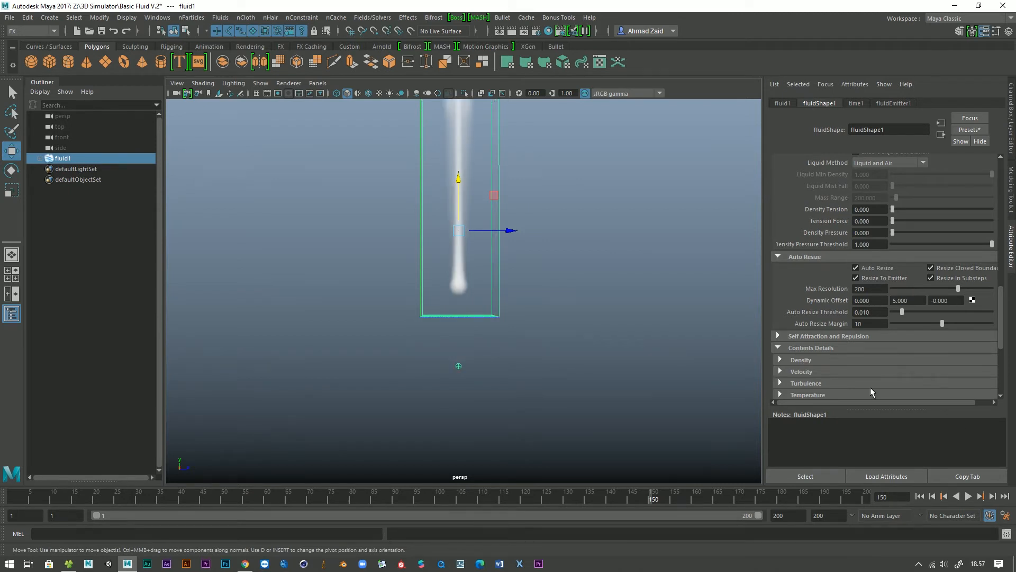
Replay the fluid from the first frame, pausing at intervals to observe how Dynamic Offset changes as the container resizes.
click(919, 496)
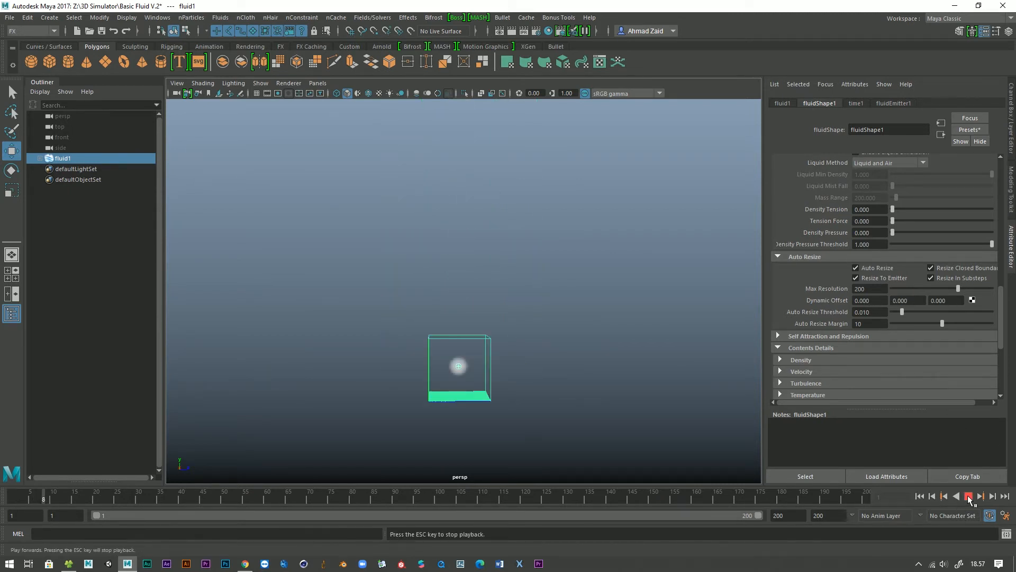
click(920, 496)
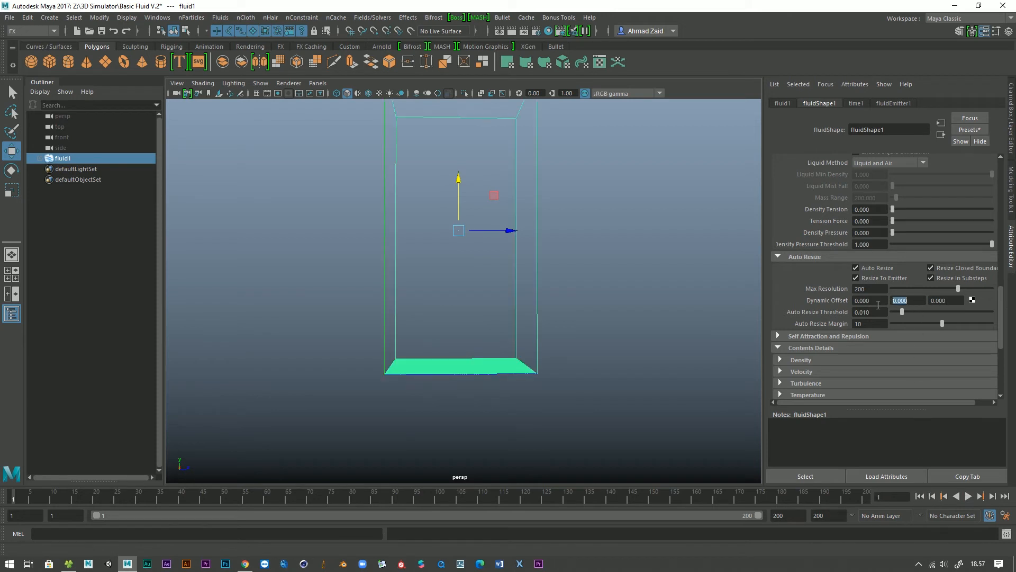
click(970, 498)
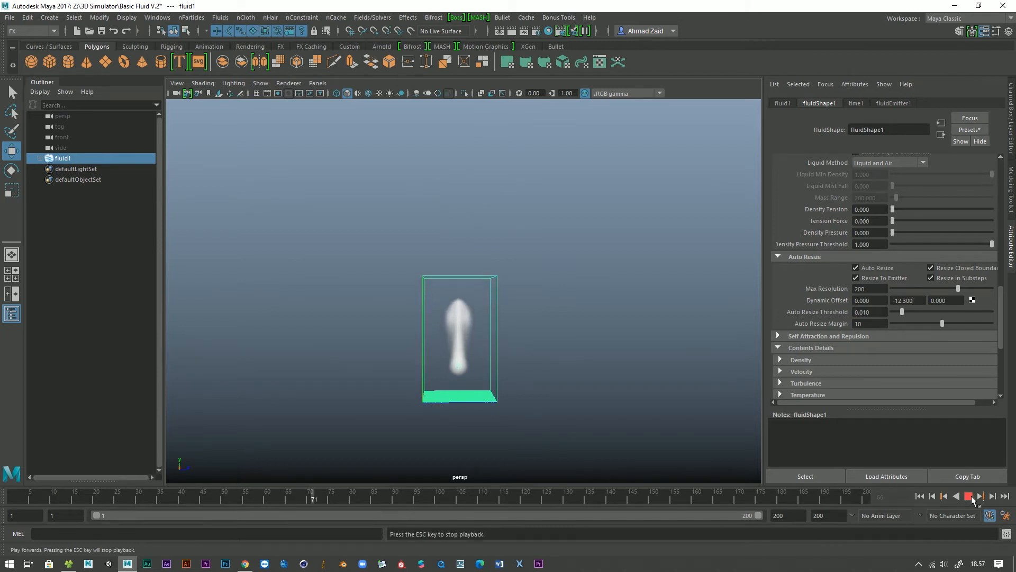
click(971, 496)
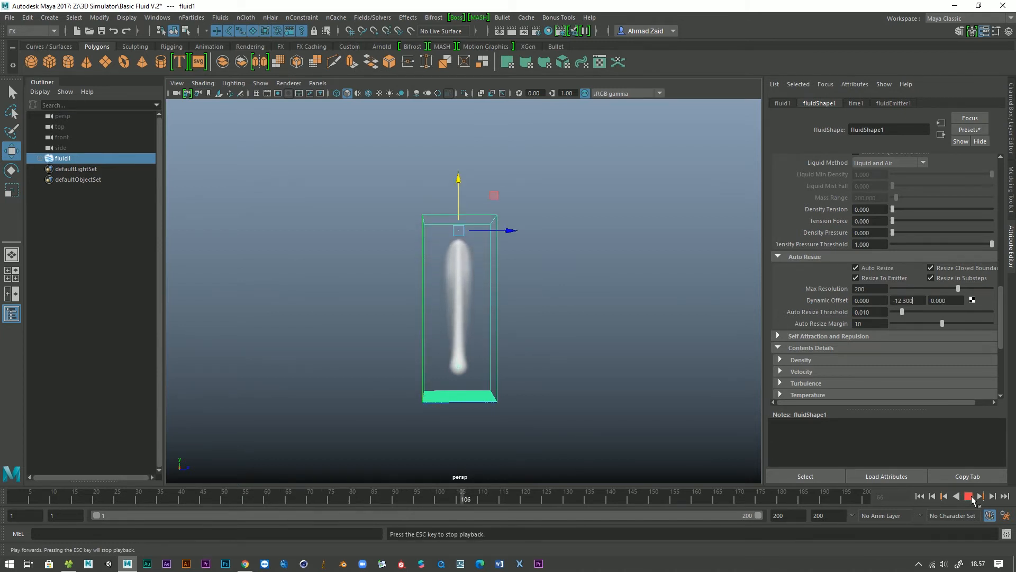
click(969, 497)
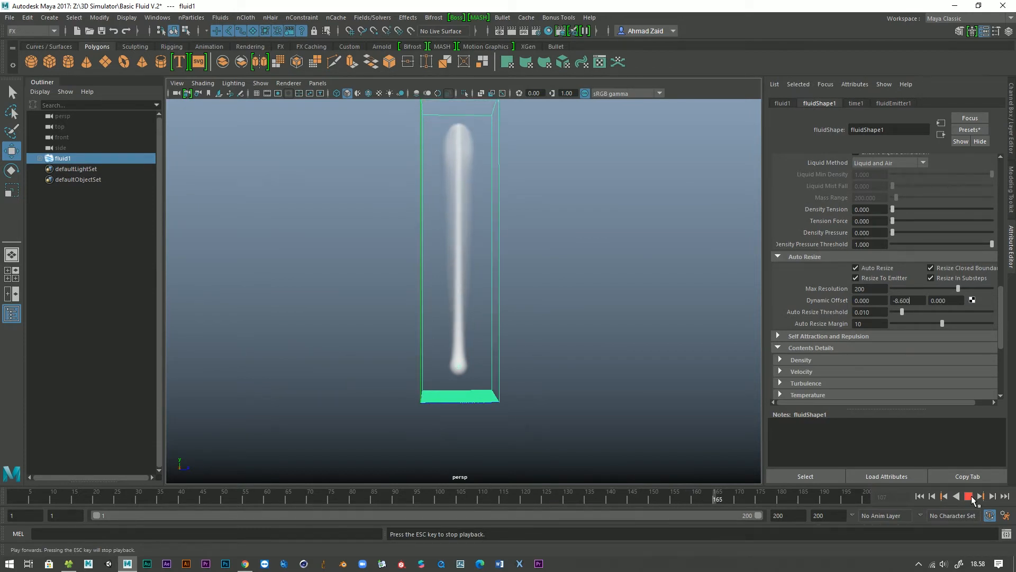
click(969, 497)
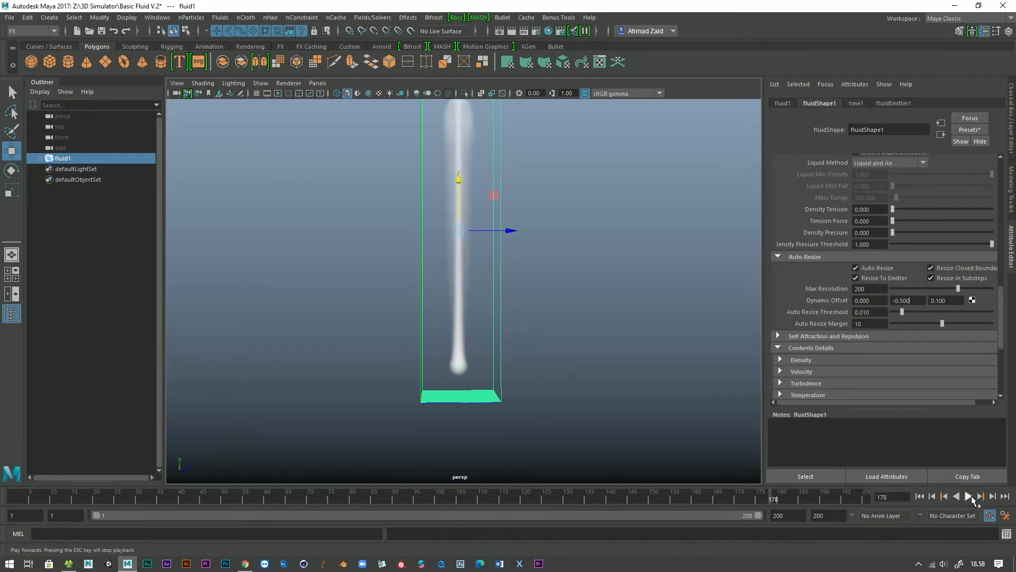
alt+drag(670, 338, 594, 279)
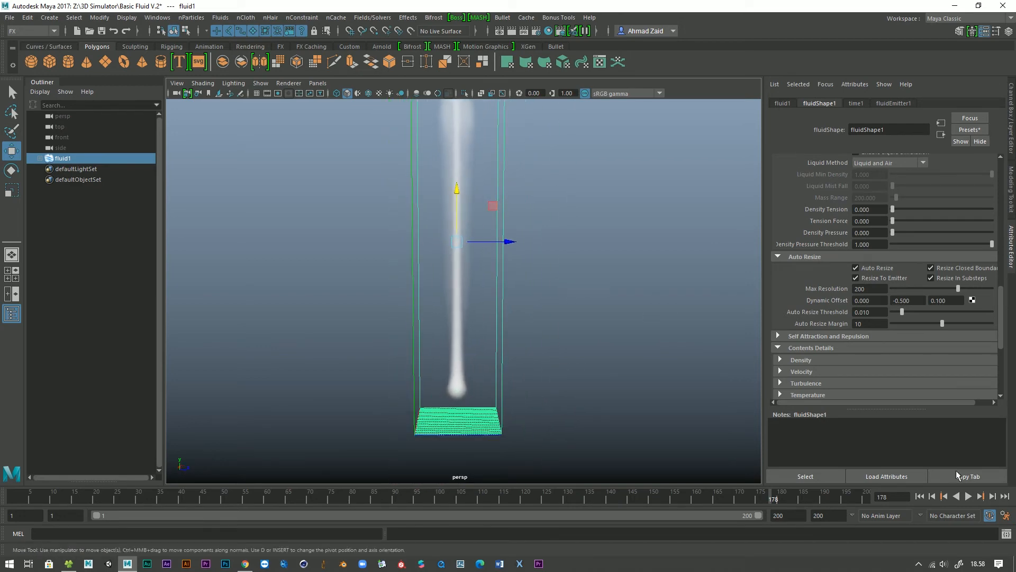
Play the fluid briefly, disable Auto Resize to compare playback from the first frame, and enable Auto Resize again.
click(967, 496)
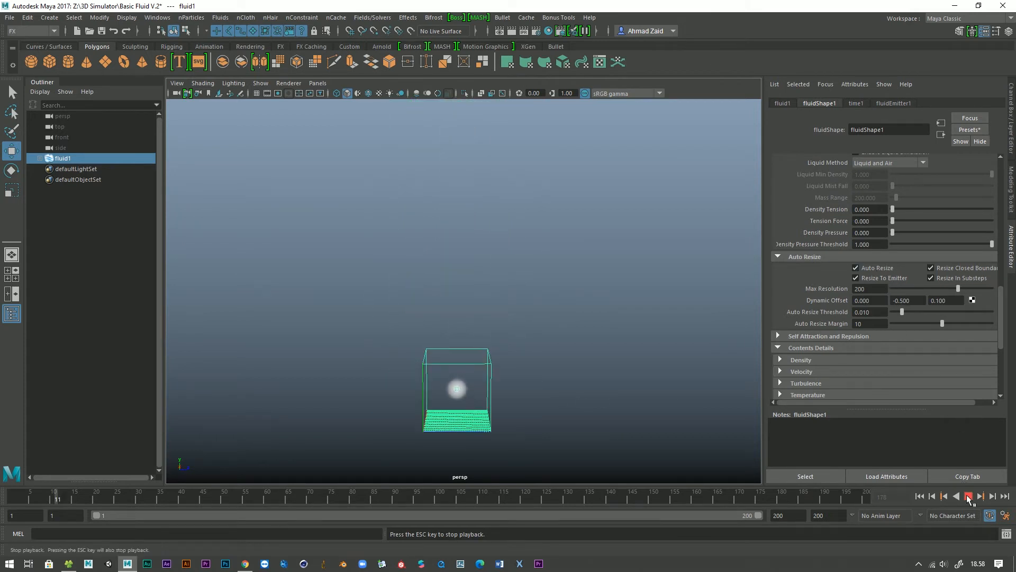
key(Escape)
click(868, 268)
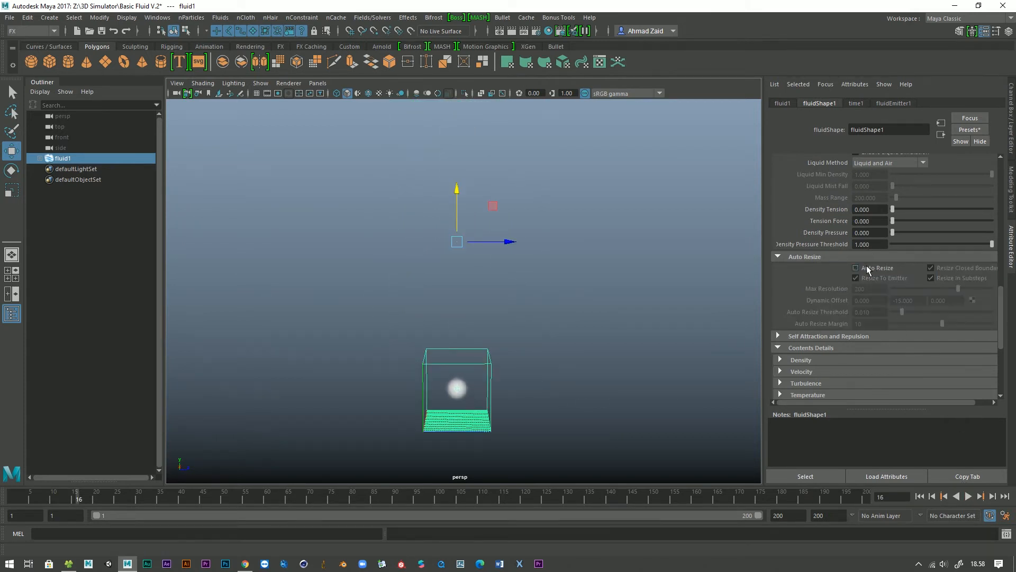
click(920, 496)
click(969, 496)
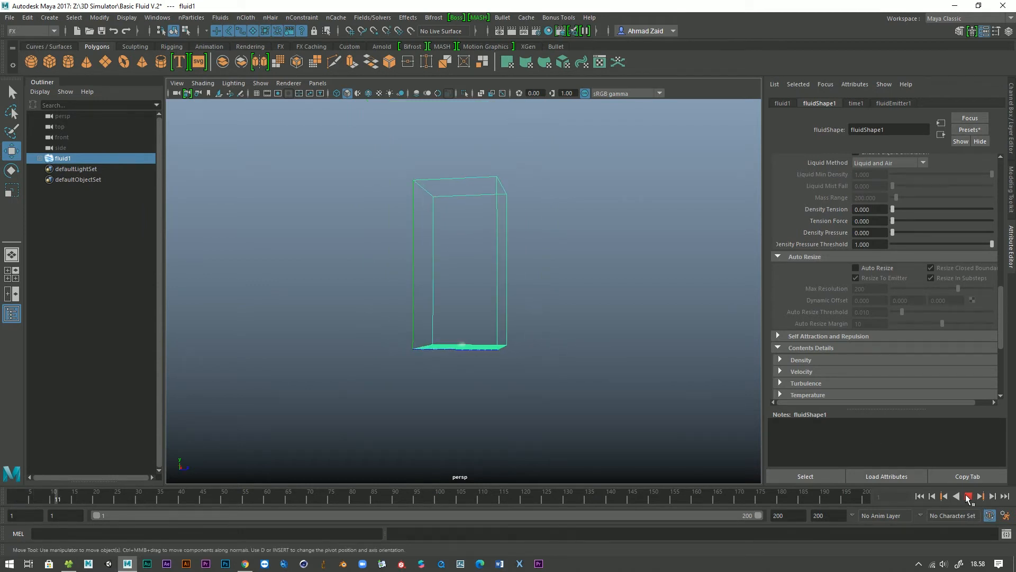
click(968, 496)
click(863, 269)
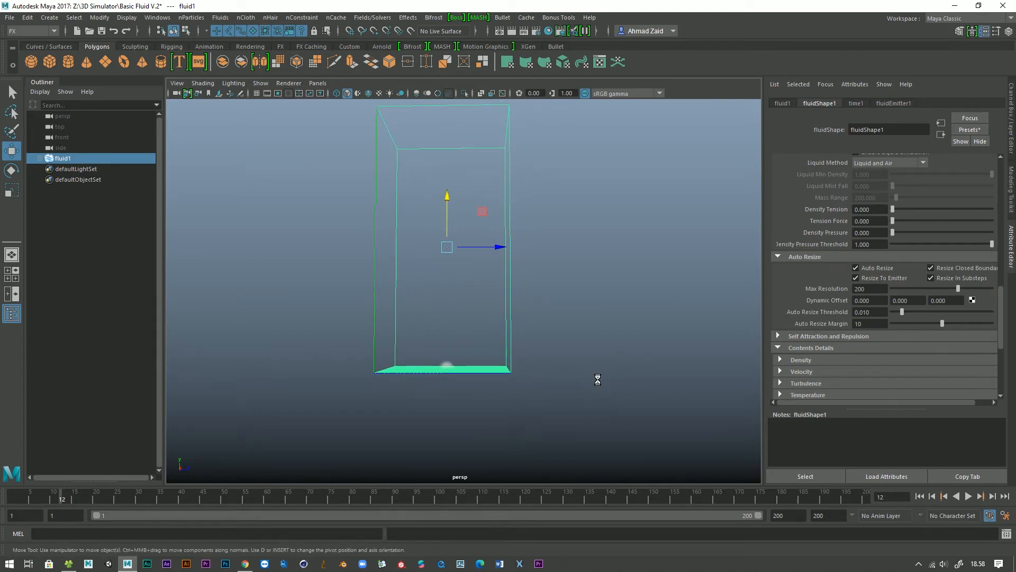
Play the auto-resizing fluid from the first frame to check the container's growth, and stop partway.
click(922, 497)
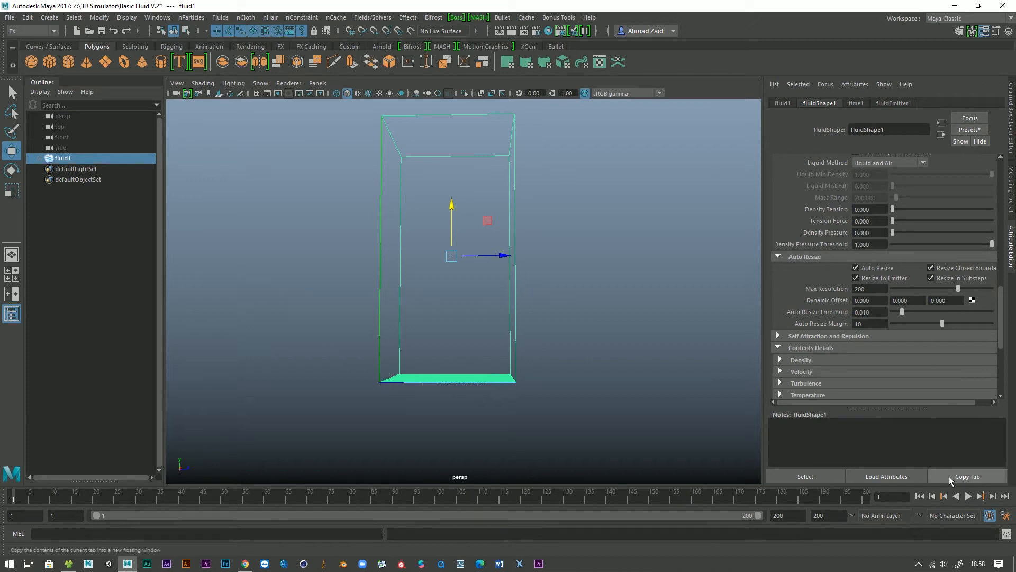
click(969, 496)
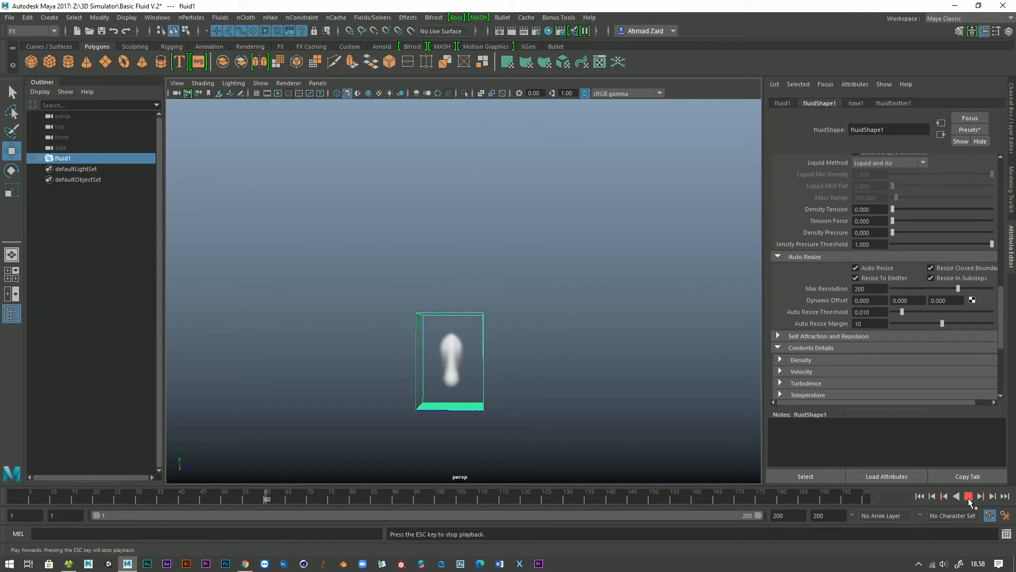
click(969, 496)
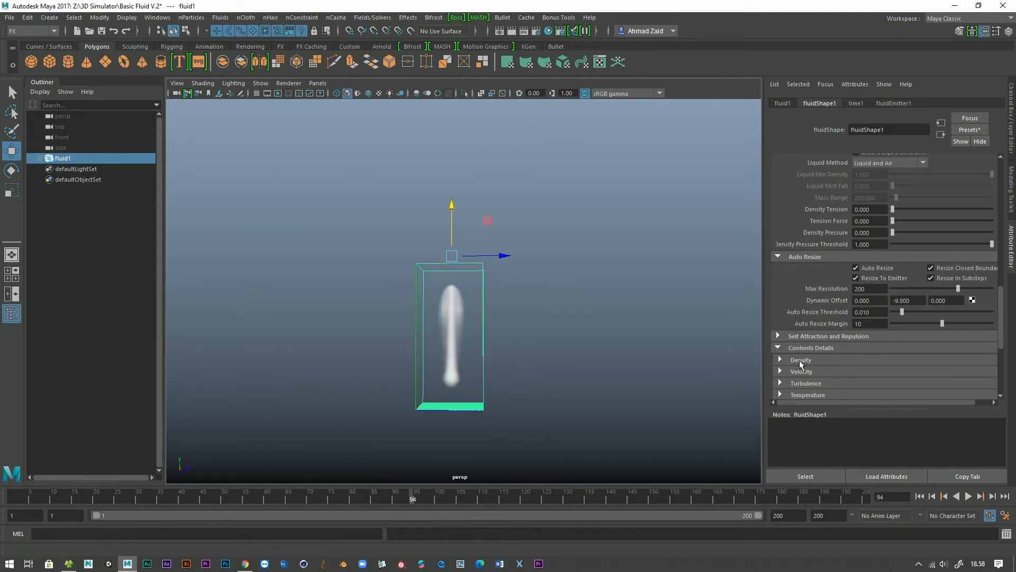
Review the Self Attraction and Repulsion settings and collapse that section.
click(778, 336)
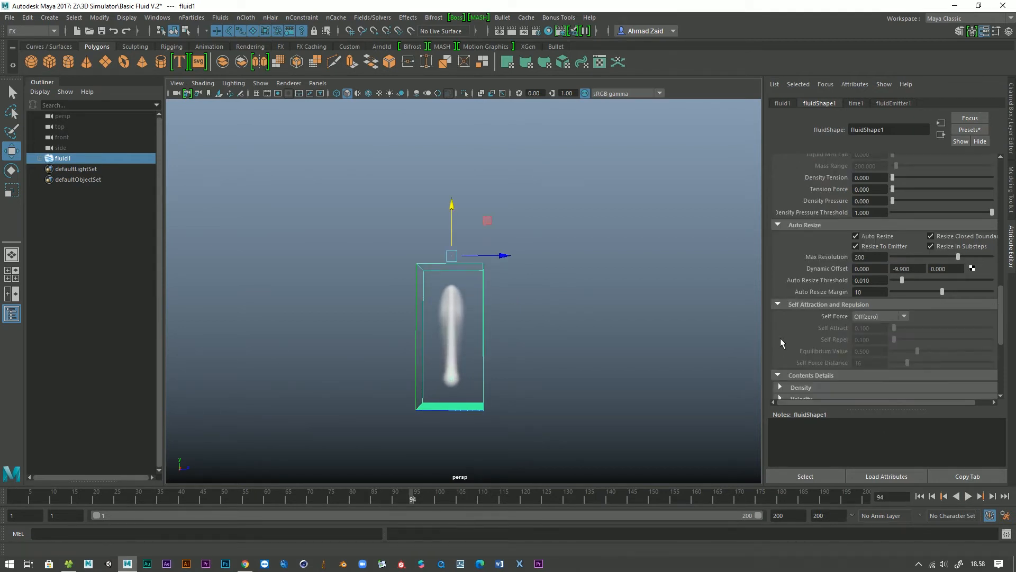
click(777, 304)
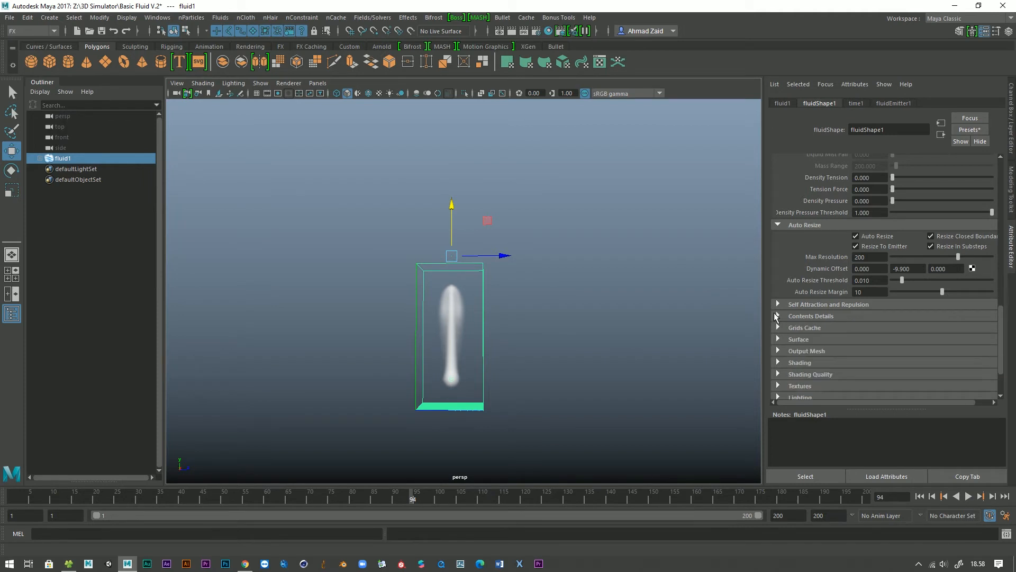
Expand the Density settings under Contents Details, play the fluid, and stop partway through the timeline.
scroll(814, 330, down, 3)
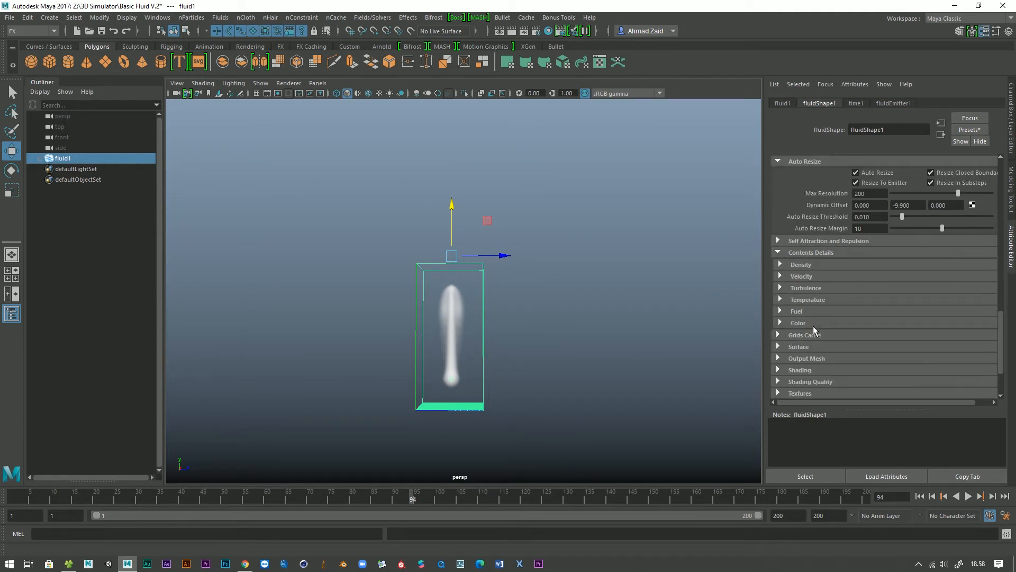
click(780, 265)
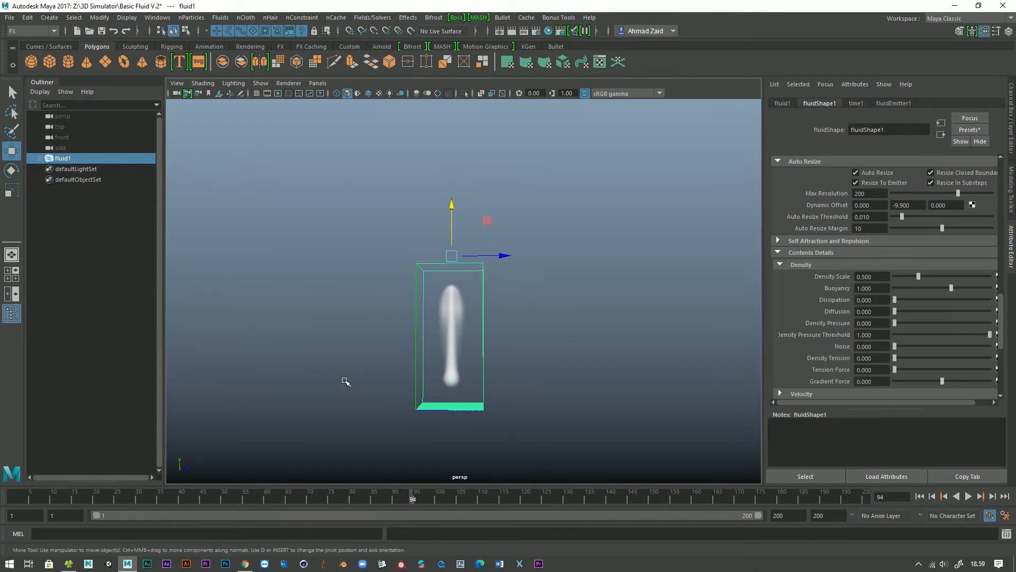
alt+drag(380, 361, 537, 374)
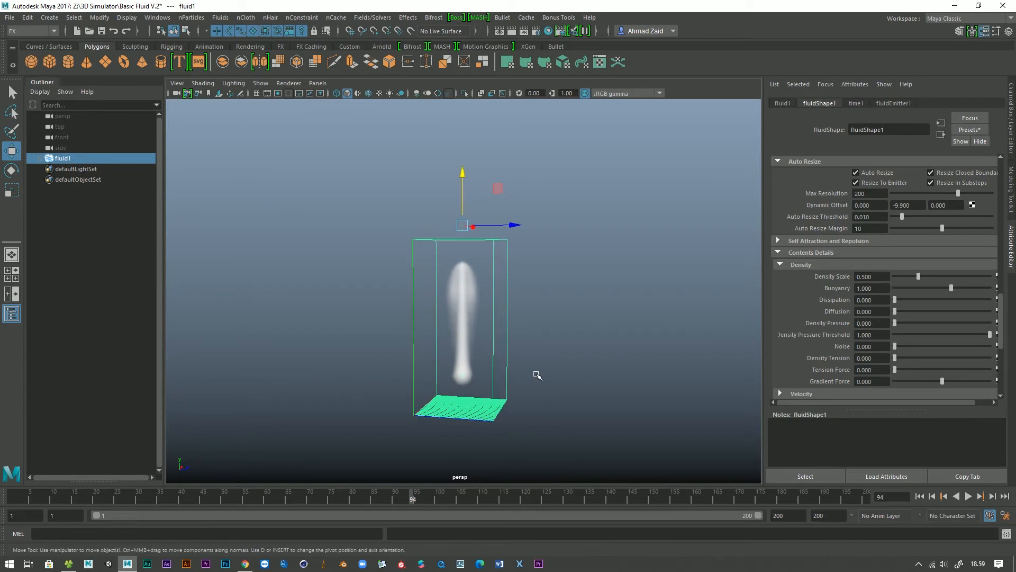
click(968, 495)
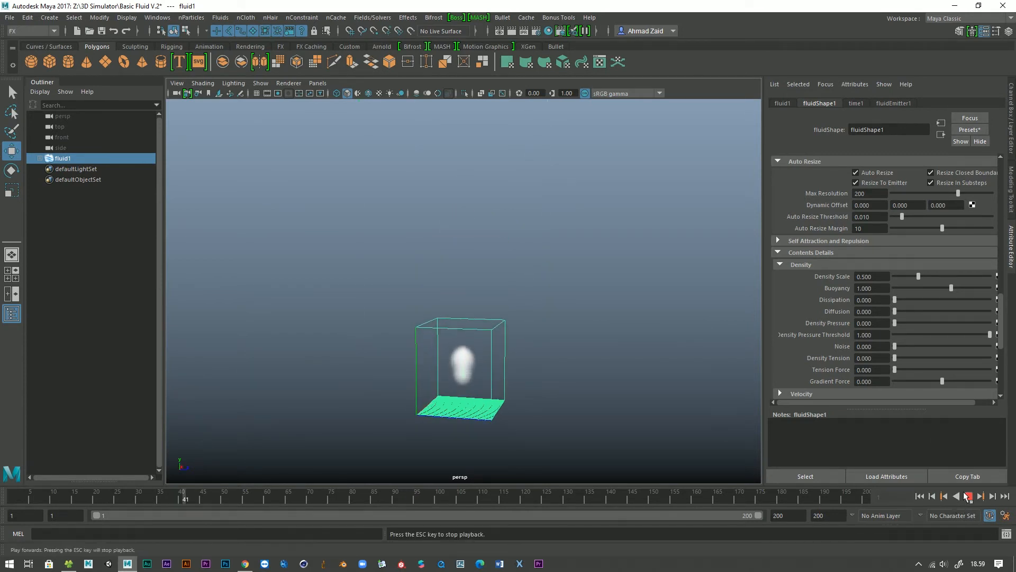
click(968, 496)
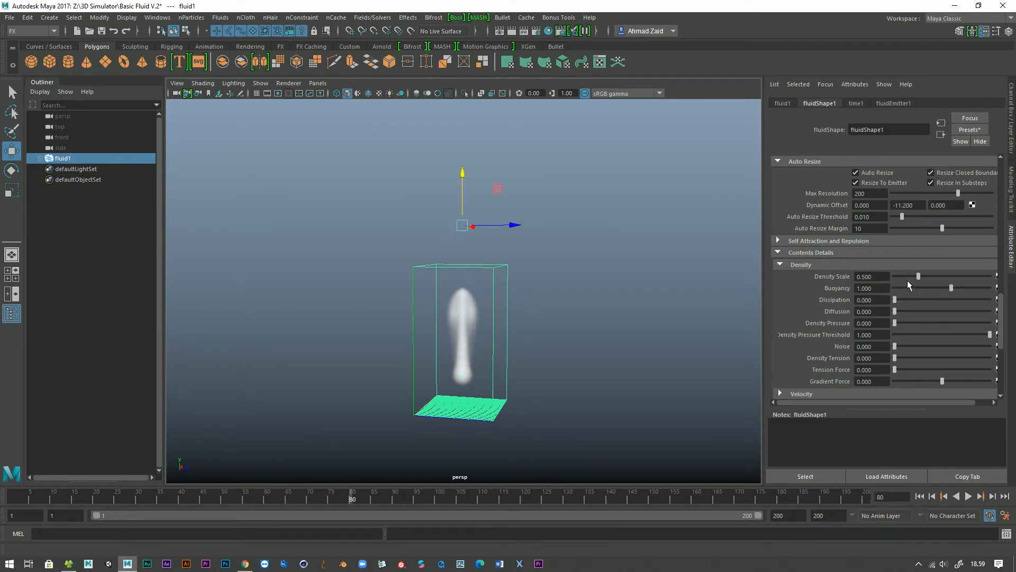
Try different Density Scale values on the fluid, settle on 0.607, and inspect the smoke up close.
mouse_move(917, 277)
mouse_down()
mouse_move(897, 281)
mouse_move(981, 283)
mouse_move(903, 286)
mouse_move(939, 281)
mouse_move(904, 284)
mouse_move(929, 278)
mouse_up()
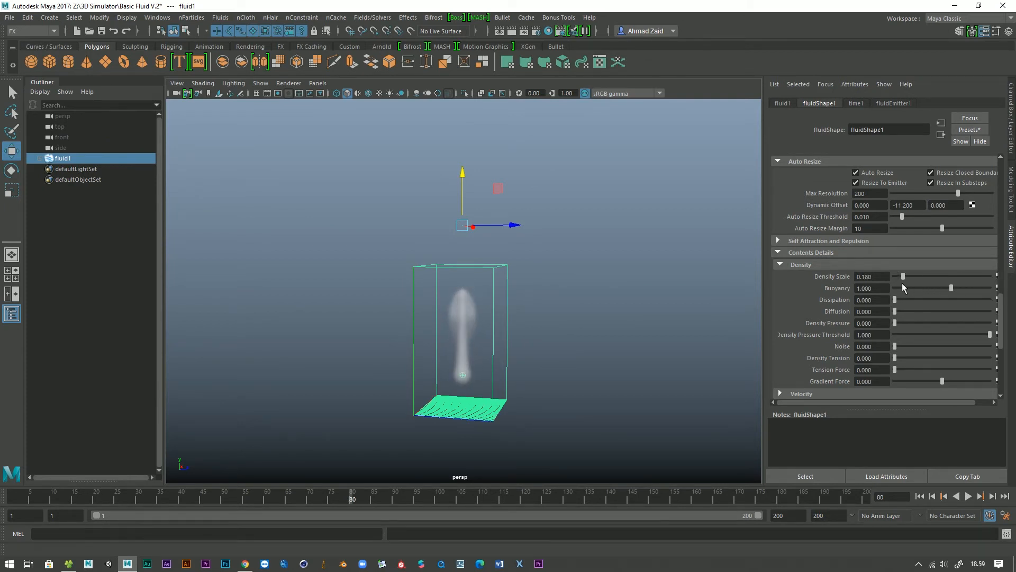
mouse_move(907, 280)
mouse_down()
mouse_move(924, 275)
mouse_move(896, 276)
mouse_up()
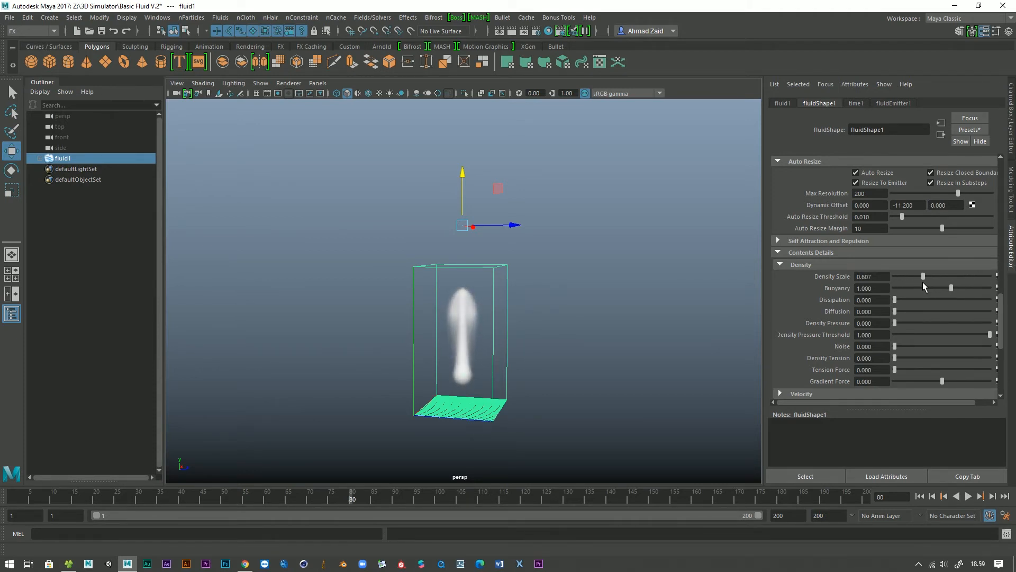
alt+drag(556, 364, 555, 343)
scroll(463, 392, up, 3)
scroll(463, 393, up, 2)
alt+middle_drag(463, 393, 476, 336)
mouse_move(476, 335)
alt+mouse_down()
mouse_move(456, 351)
mouse_move(470, 349)
alt+mouse_up()
alt+right_drag(470, 349, 471, 301)
alt+drag(479, 304, 493, 308)
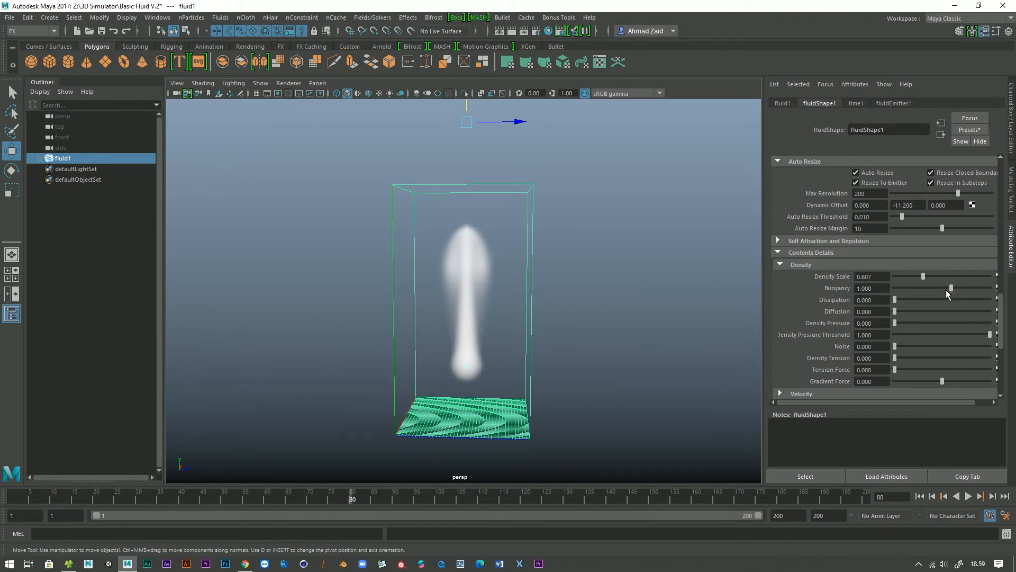
Set the density Buoyancy to -5, play the fluid from the first frame, and stop partway.
drag(945, 290, 871, 292)
click(968, 495)
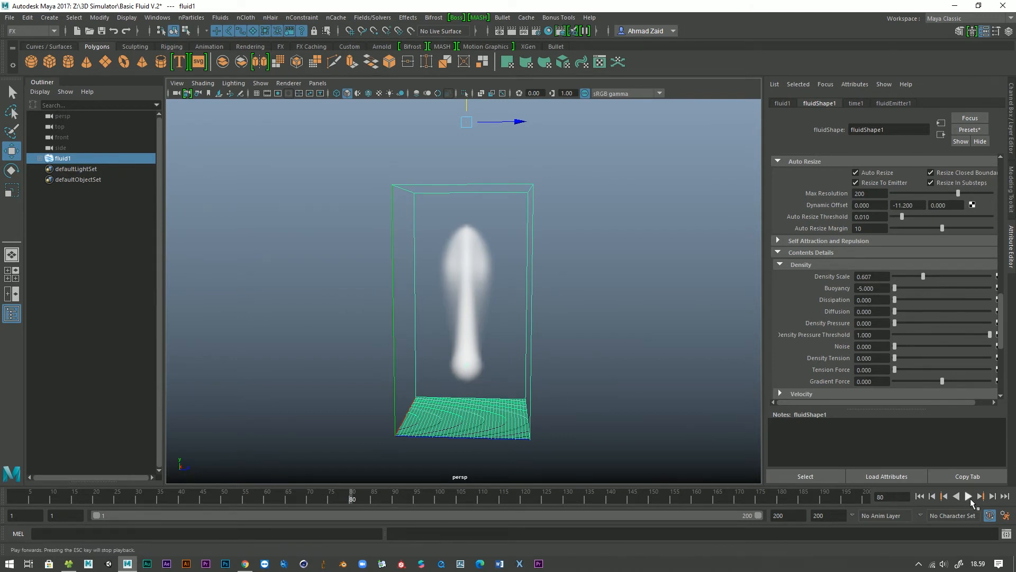
click(919, 496)
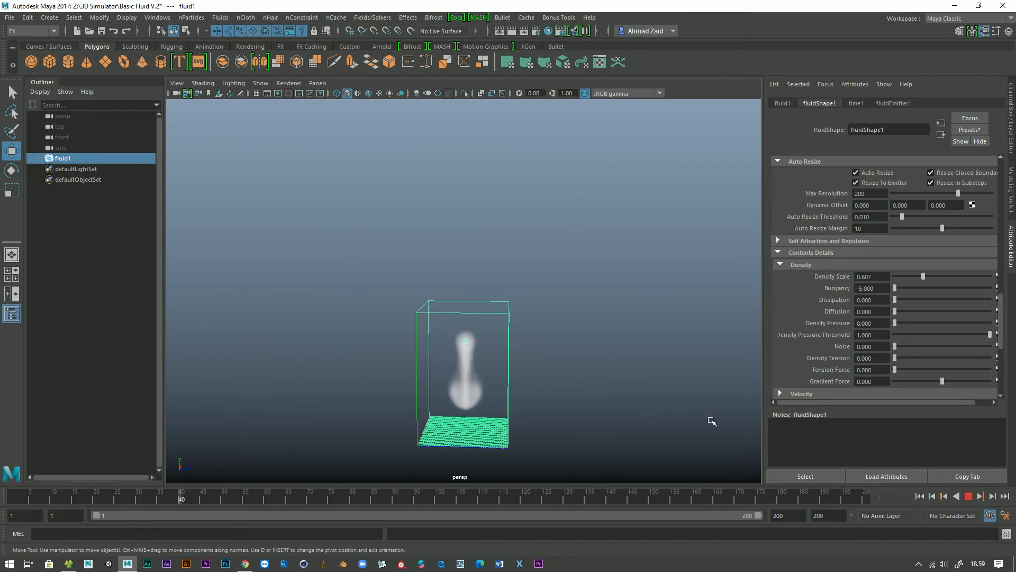
click(970, 496)
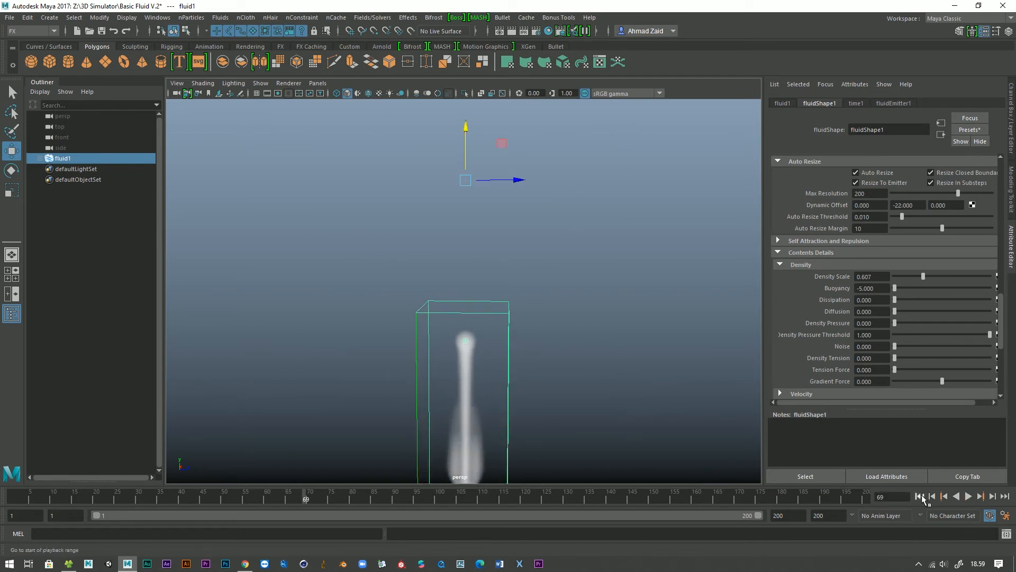
Set the density Buoyancy to 5, replay the fluid from the first frame, and stop partway.
click(920, 497)
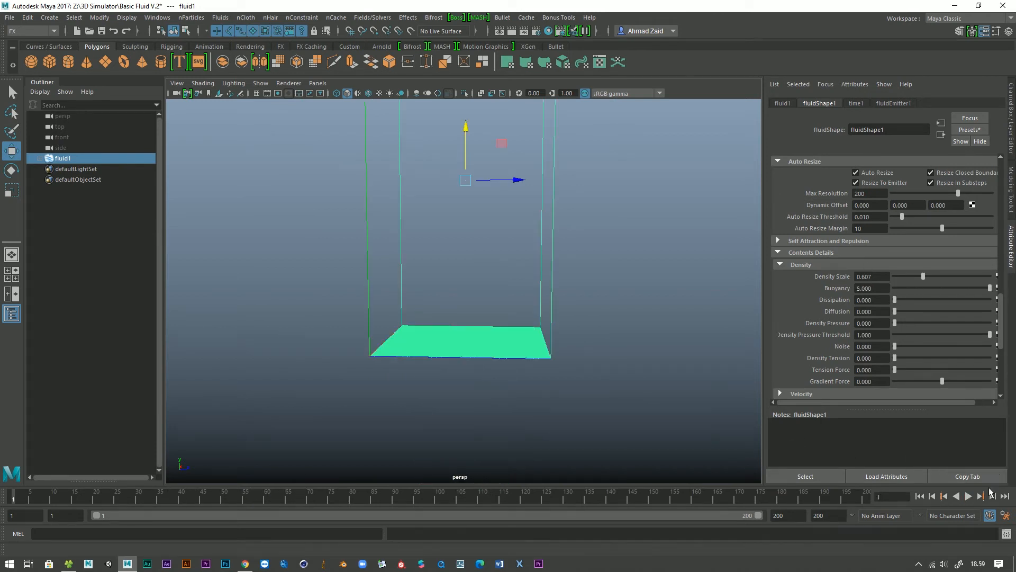
click(969, 496)
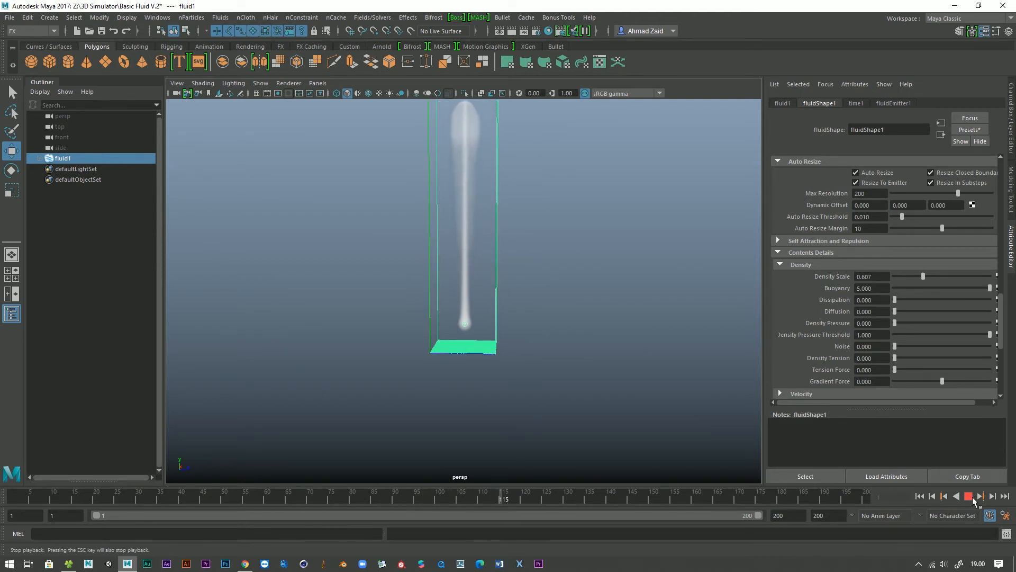
click(970, 497)
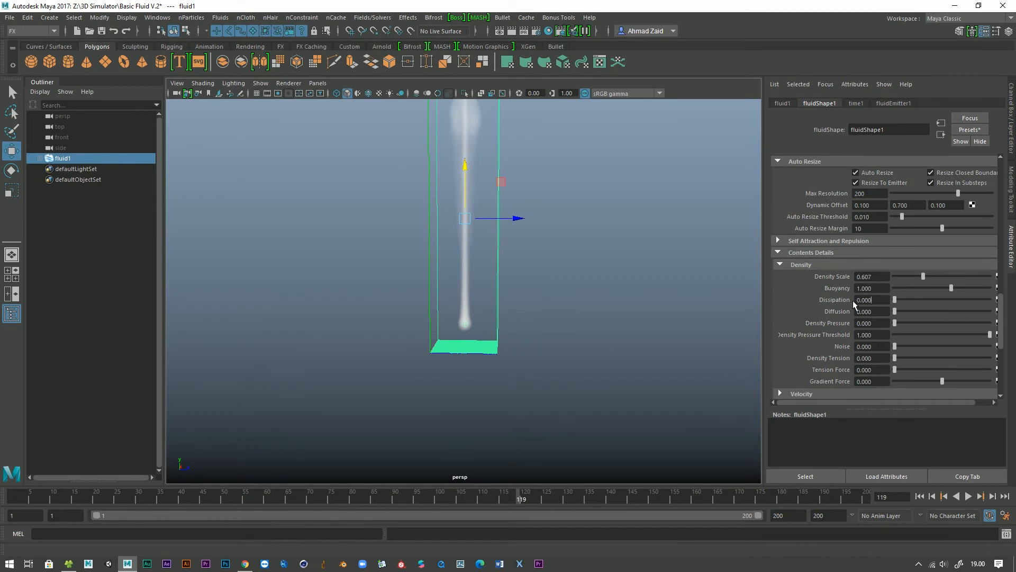
Set the density Buoyancy back to 1, replay the fluid from the first frame, and stop near the end of the timeline.
click(919, 497)
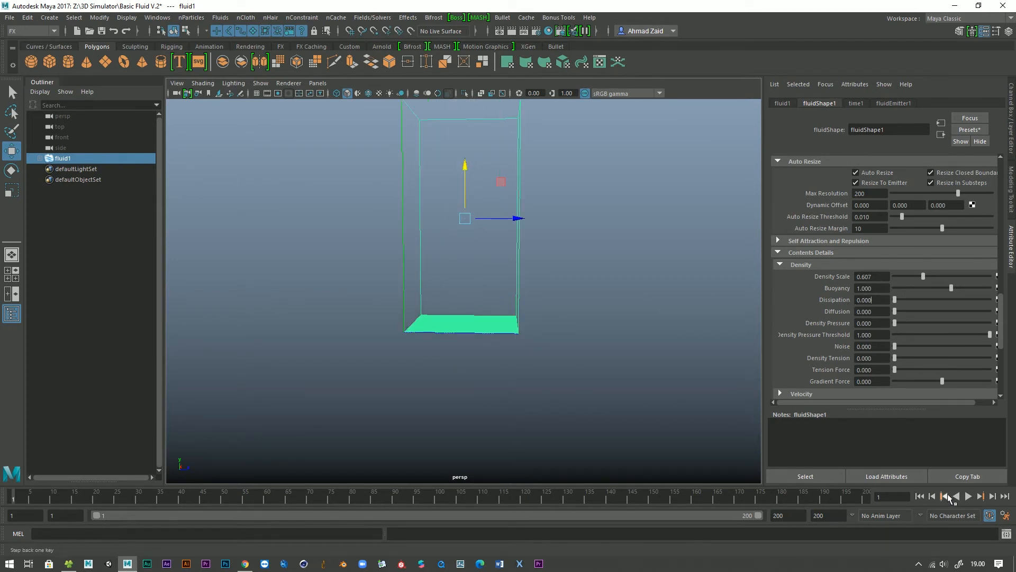
click(968, 497)
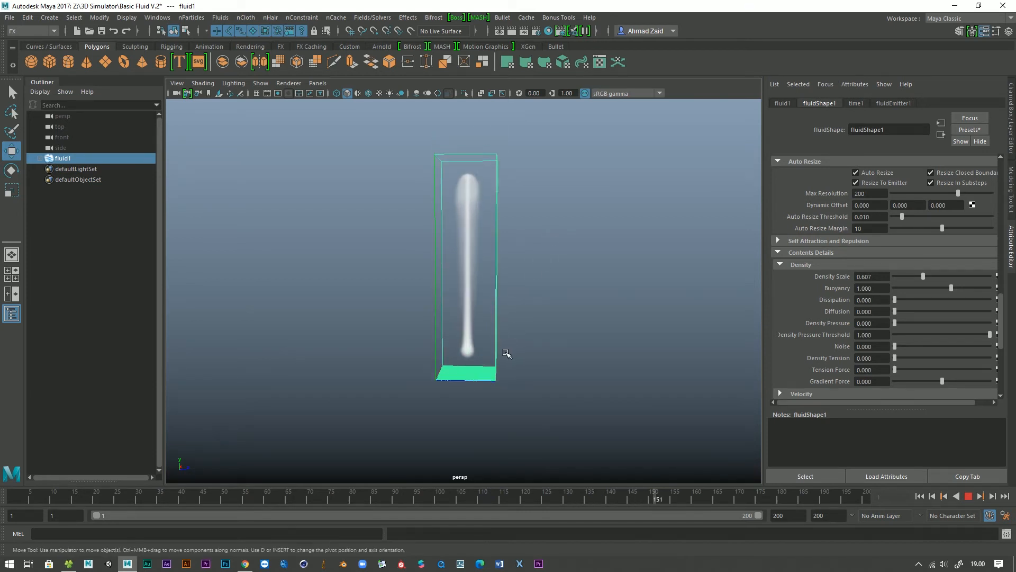
alt+drag(503, 351, 524, 338)
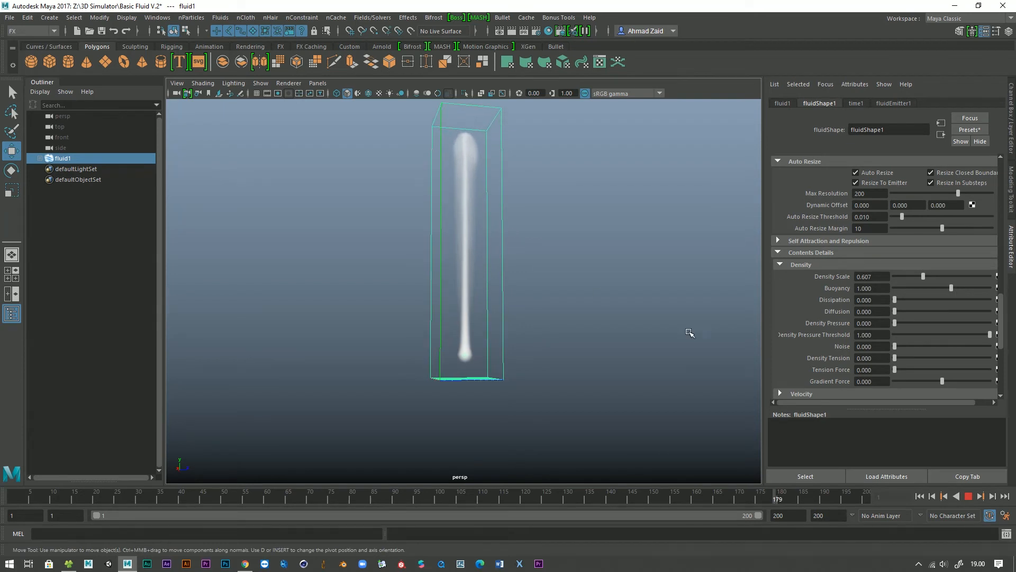
click(968, 497)
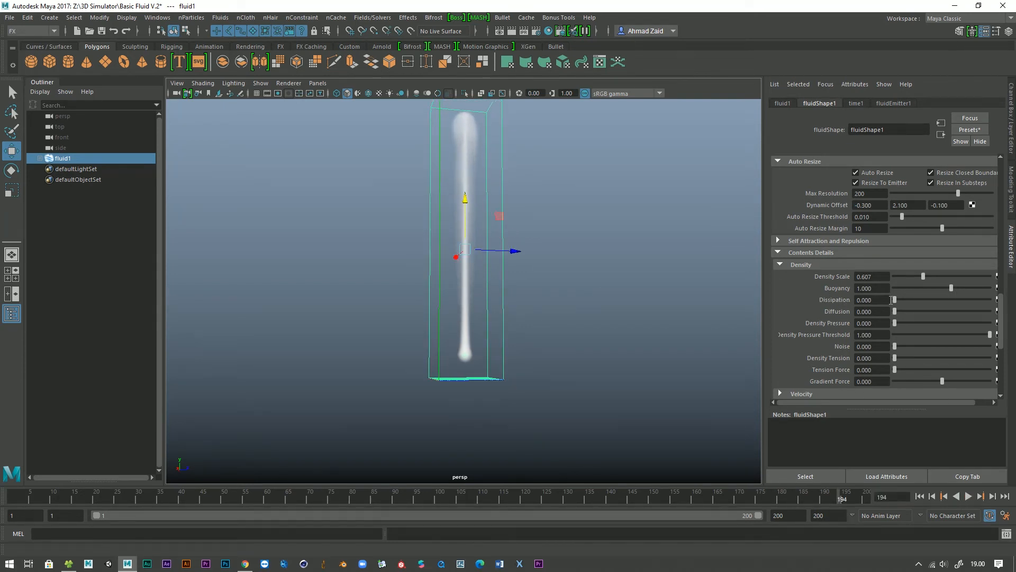
Set the density Dissipation to 1, play the fluid from the first frame, and stop playback.
click(919, 497)
click(968, 497)
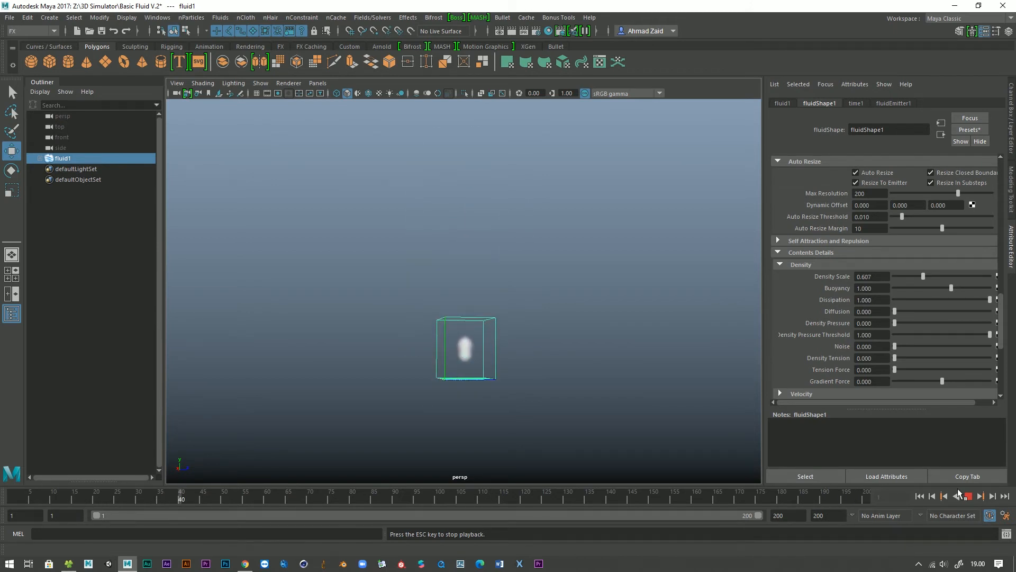
click(967, 496)
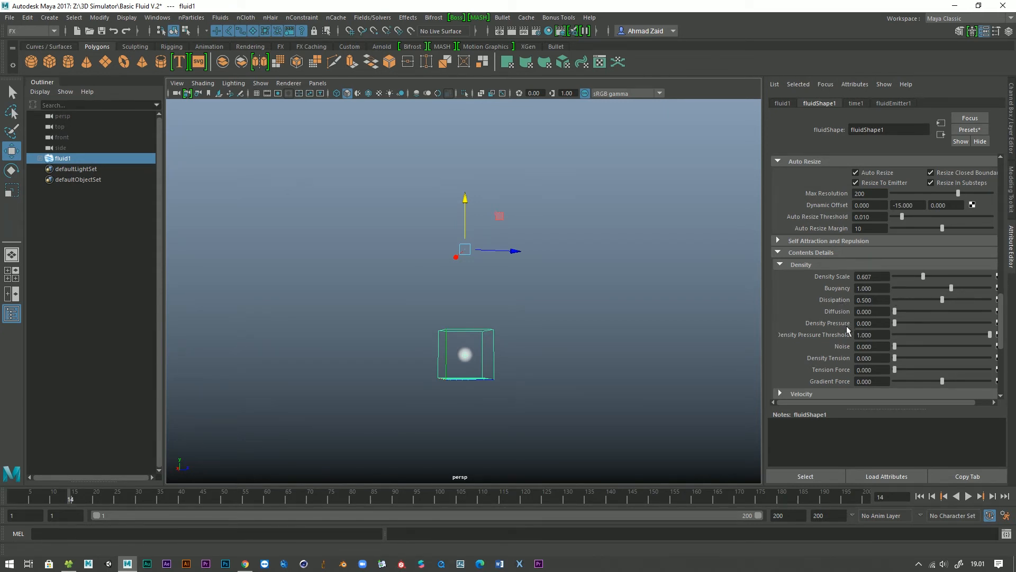
Set the density Dissipation to 0.5, replay the fluid from the first frame, and stop partway.
click(920, 496)
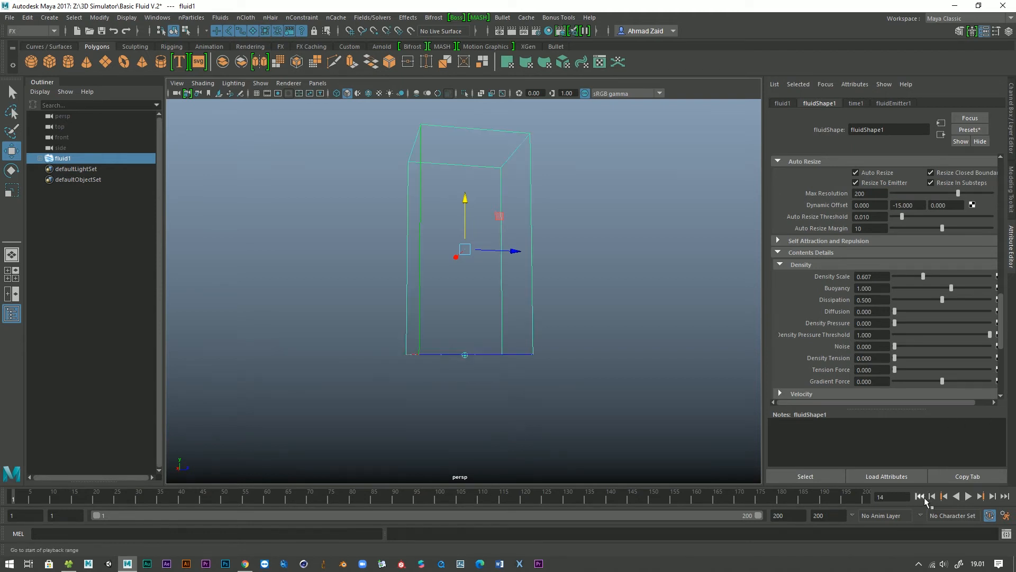
click(968, 496)
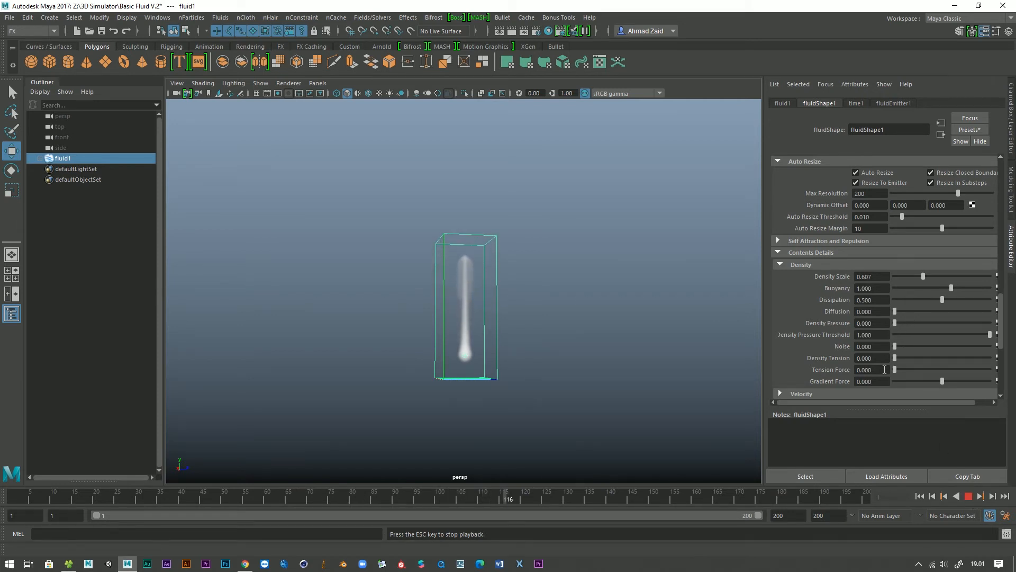
click(968, 496)
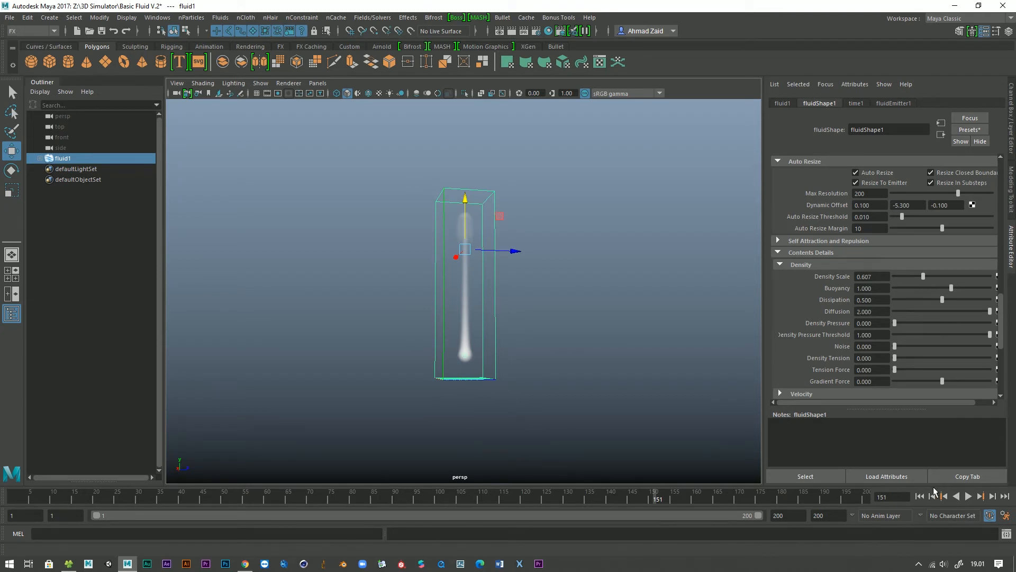
Test the density Diffusion at 2 from the first frame, lower it to 0.719 during playback, and stop.
click(920, 496)
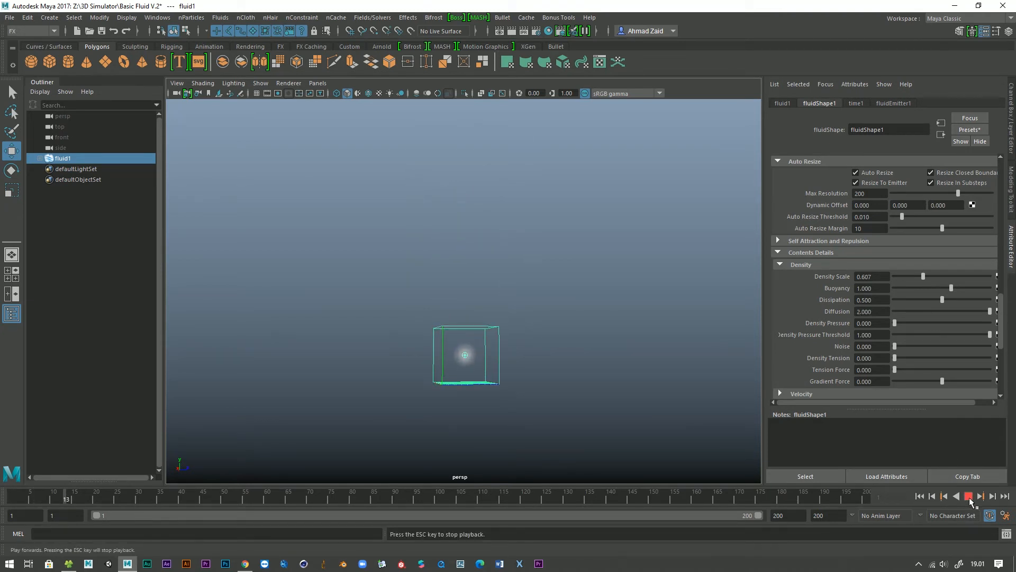
alt+drag(610, 415, 523, 414)
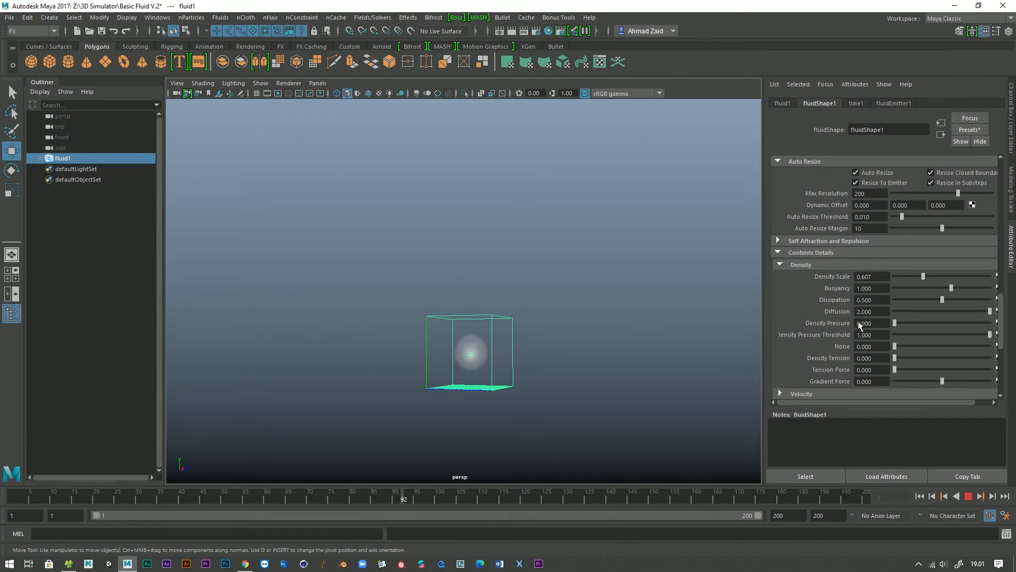
click(928, 310)
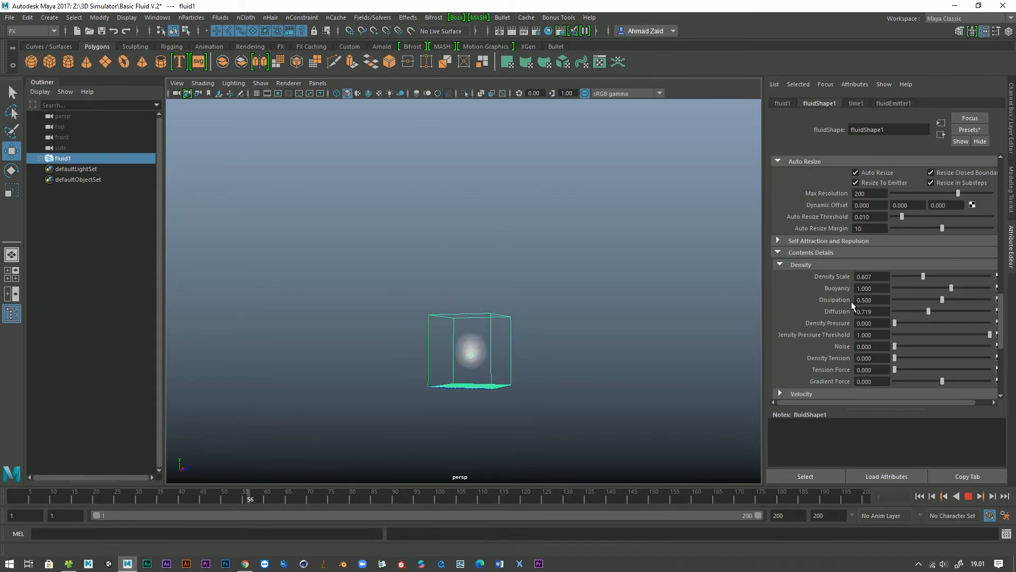
click(966, 498)
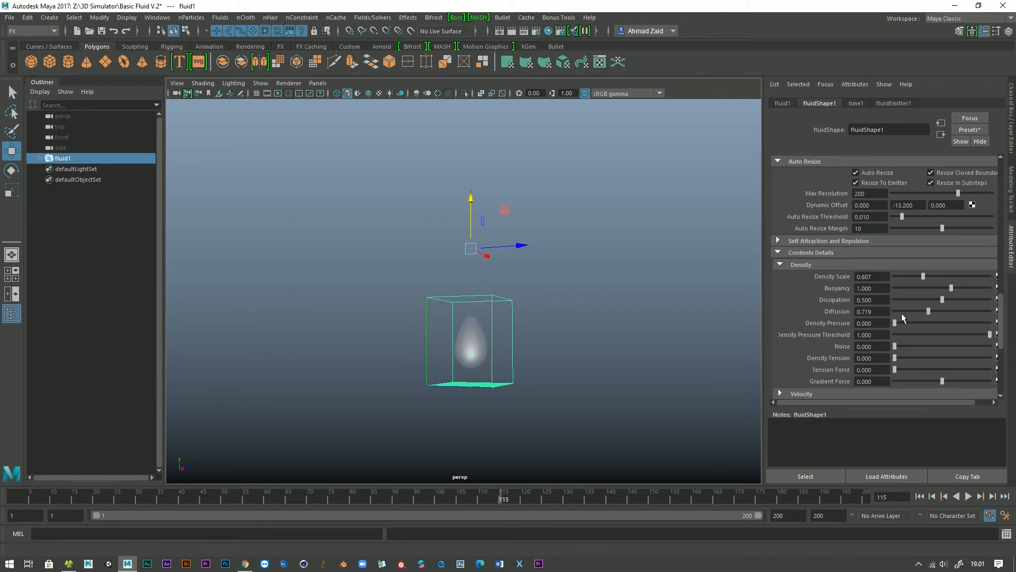
Set the density Diffusion back to 0, replay the fluid from the first frame, and stop partway.
click(919, 496)
click(968, 496)
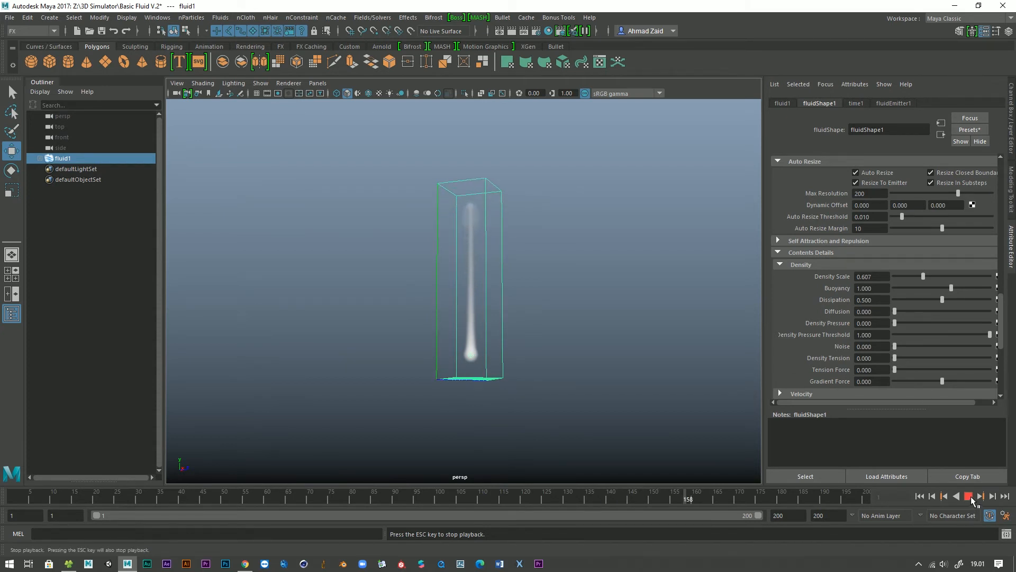
click(968, 497)
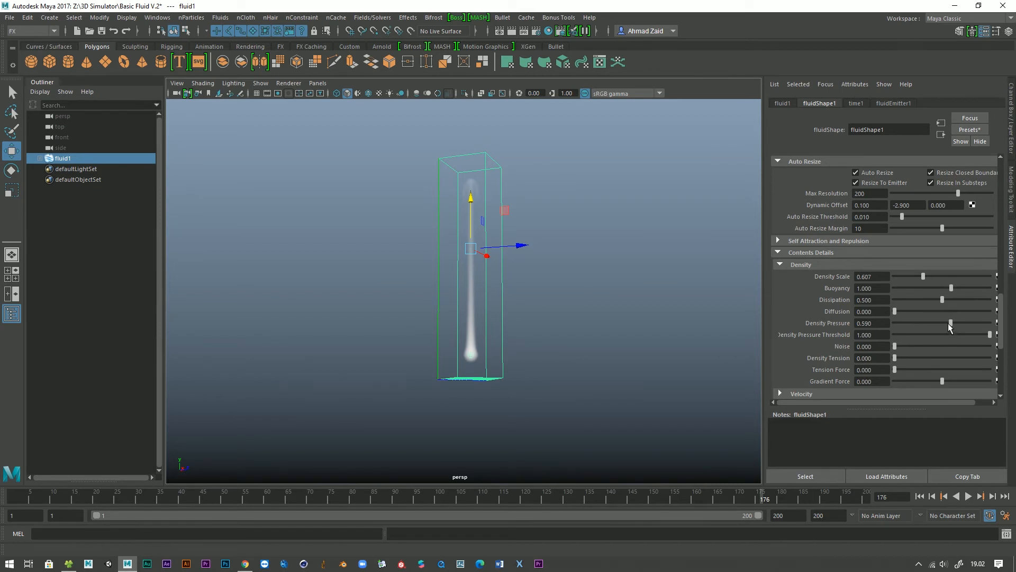
Test Density Pressure at 1 by playing the fluid from the first frame, and reset it to 0.
click(920, 496)
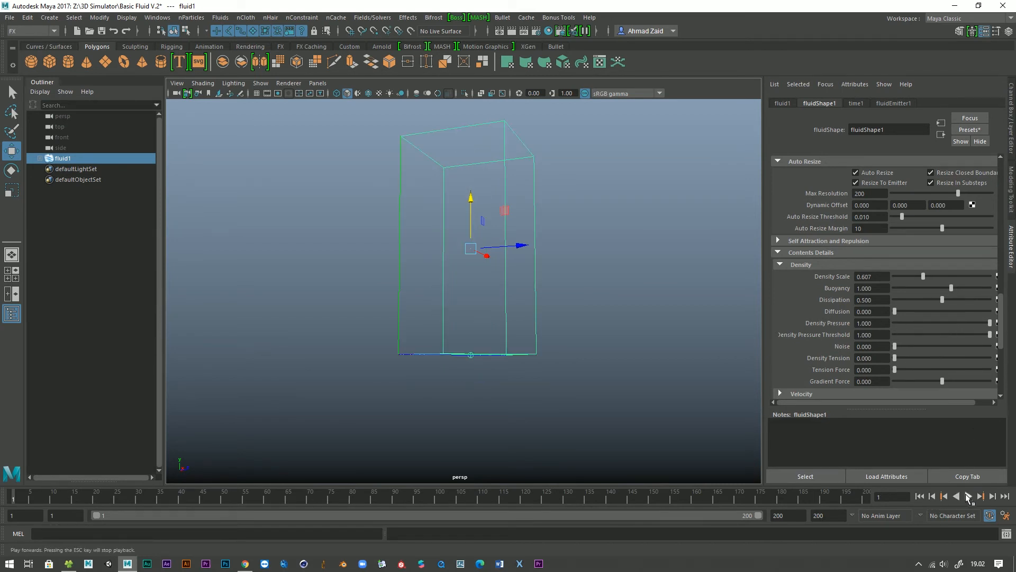
click(969, 496)
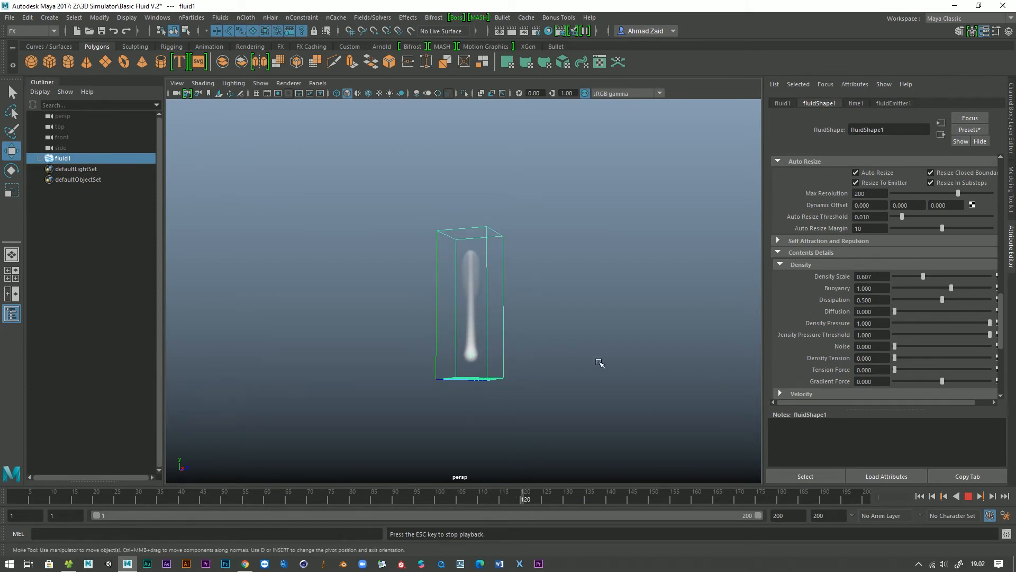
drag(908, 323, 892, 323)
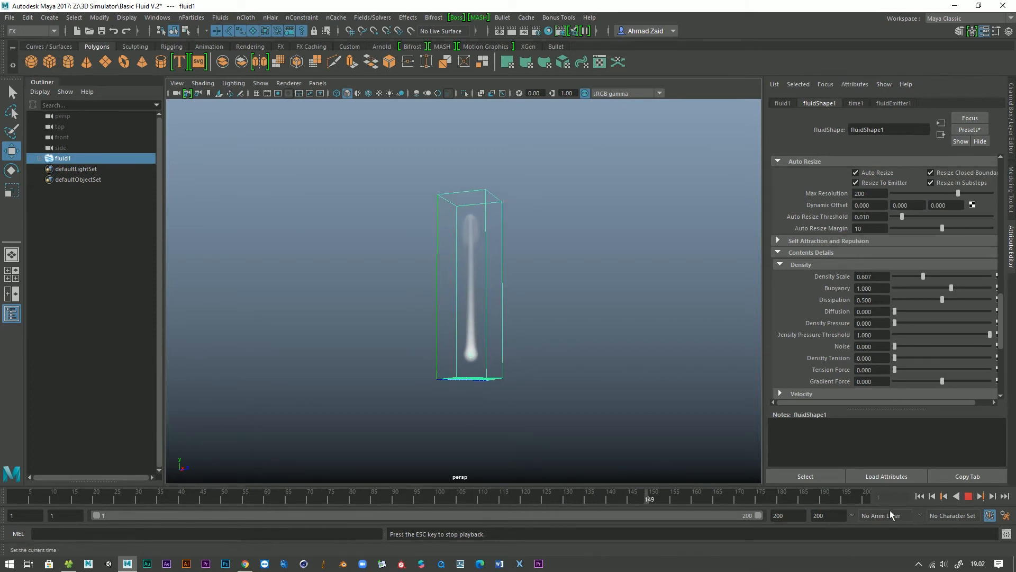
Restart playback from the first frame, test Density Pressure Threshold at 0, and return it to 1.
click(919, 498)
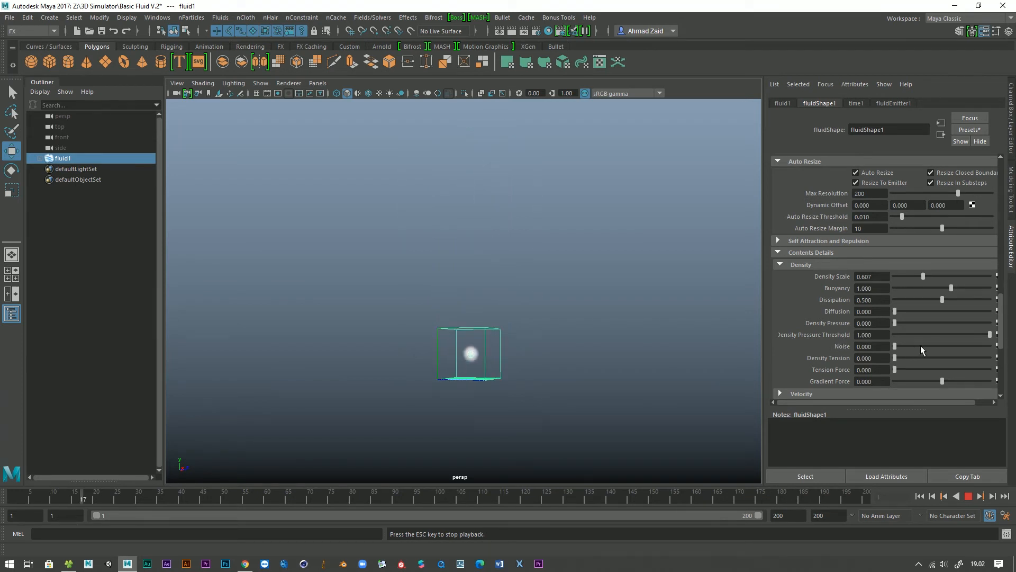
drag(939, 335, 906, 335)
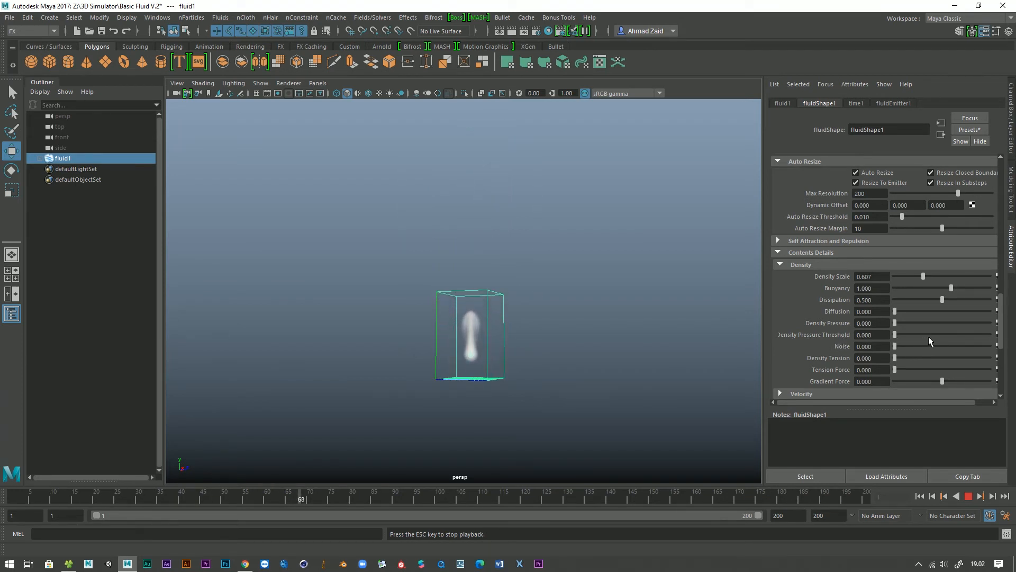
drag(894, 334, 1015, 339)
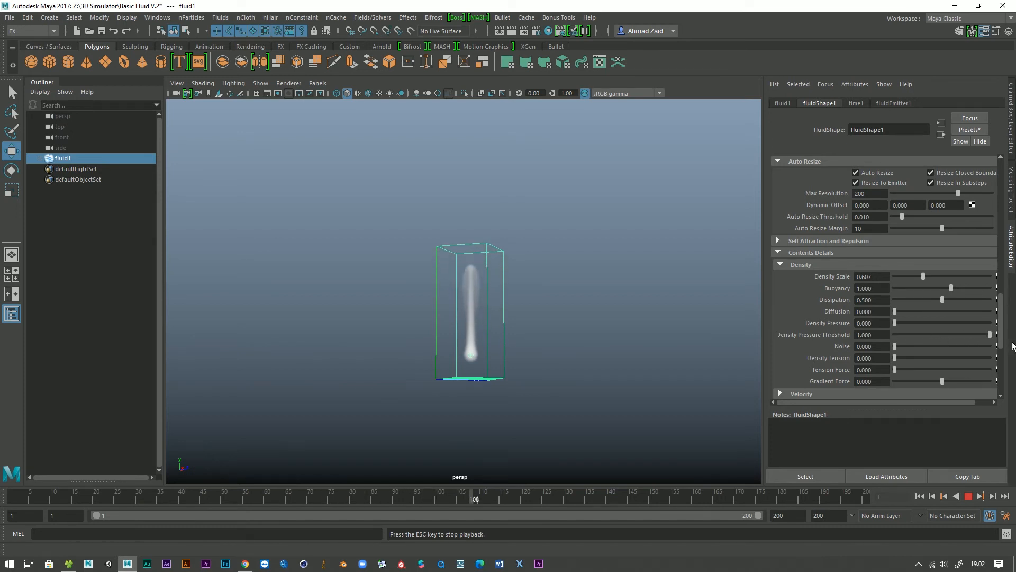
Compare density Noise at 1 and at 0 during playback, ending back at 1.
mouse_move(895, 347)
mouse_down()
mouse_move(985, 349)
mouse_move(888, 345)
mouse_up()
scroll(543, 365, up, 5)
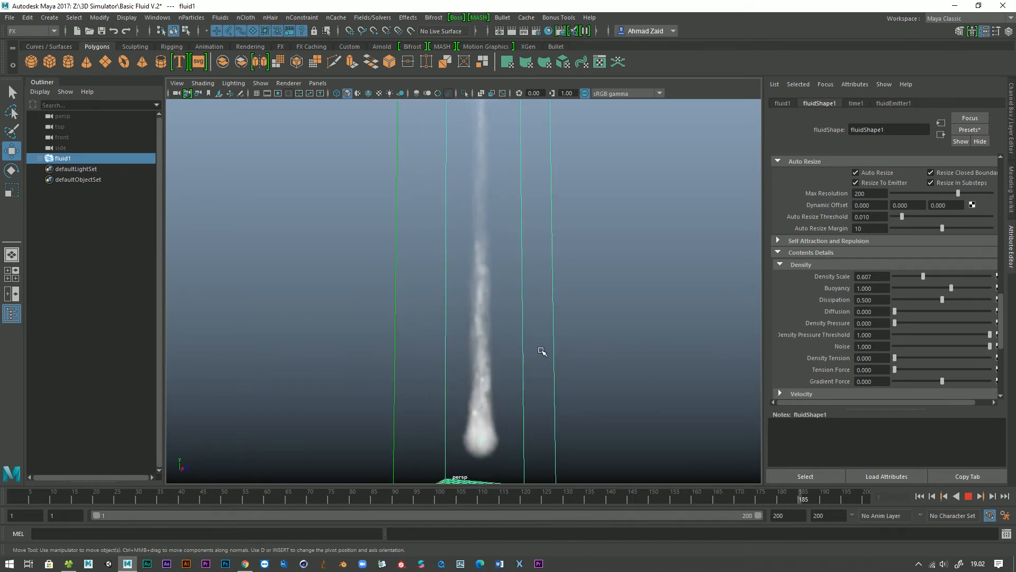
drag(912, 334, 993, 336)
drag(989, 346, 877, 346)
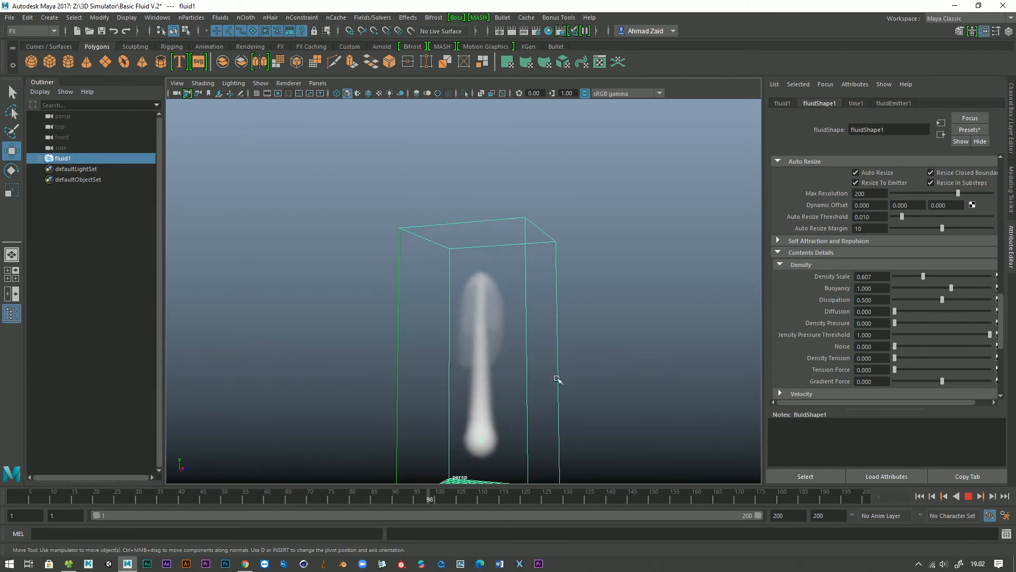
drag(895, 346, 993, 346)
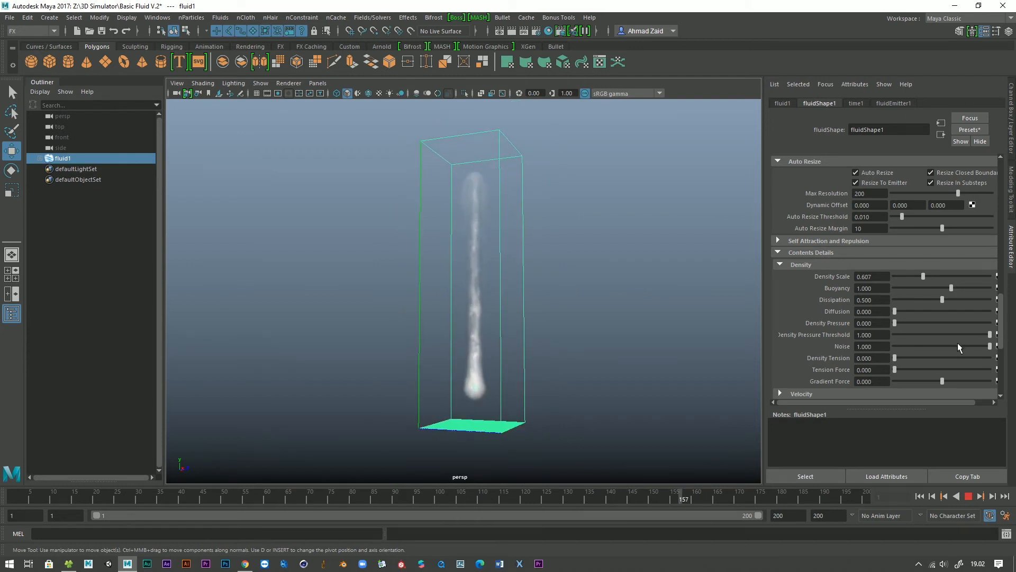
Set the density Noise to 0.5, stop playback, and save the scene.
drag(942, 348, 942, 346)
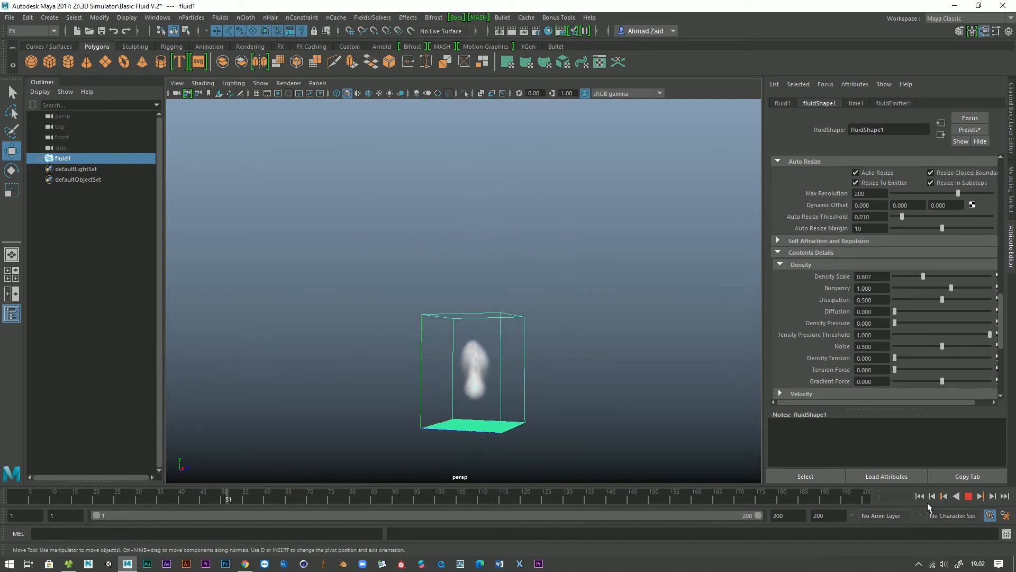
click(969, 496)
key(ctrl+s)
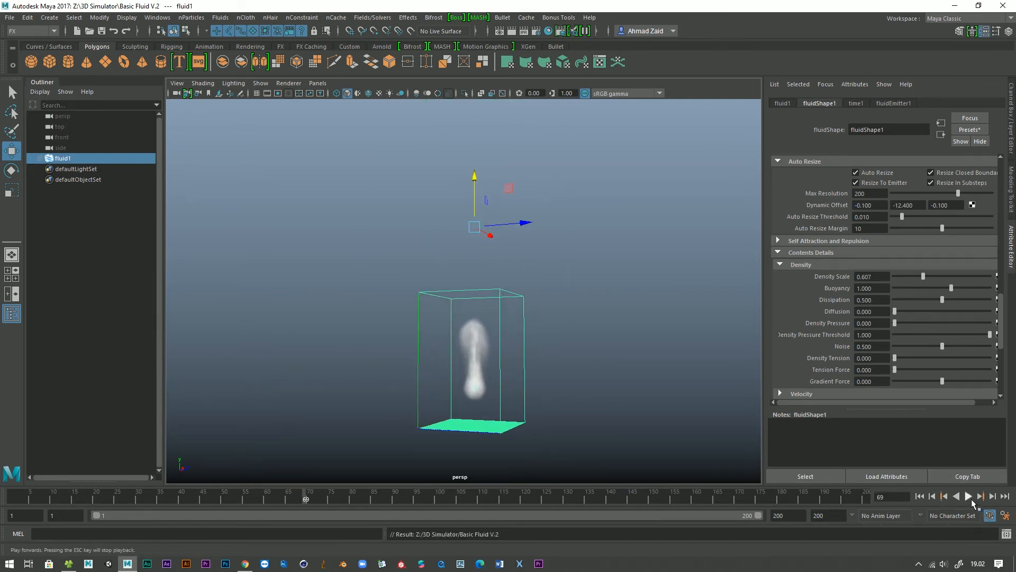
Play the fluid from the first frame and raise Density Tension to 5.
click(920, 496)
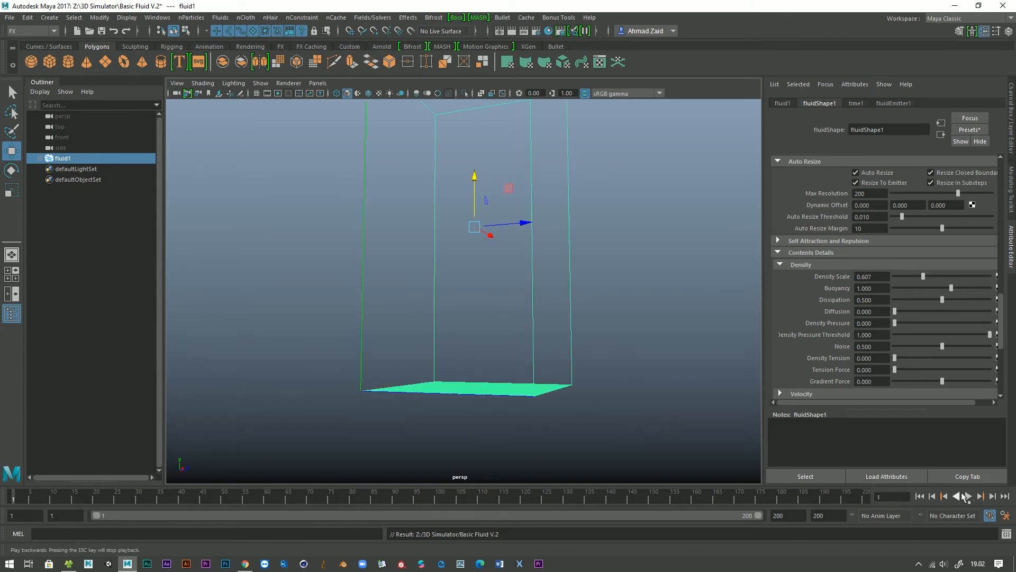
click(969, 496)
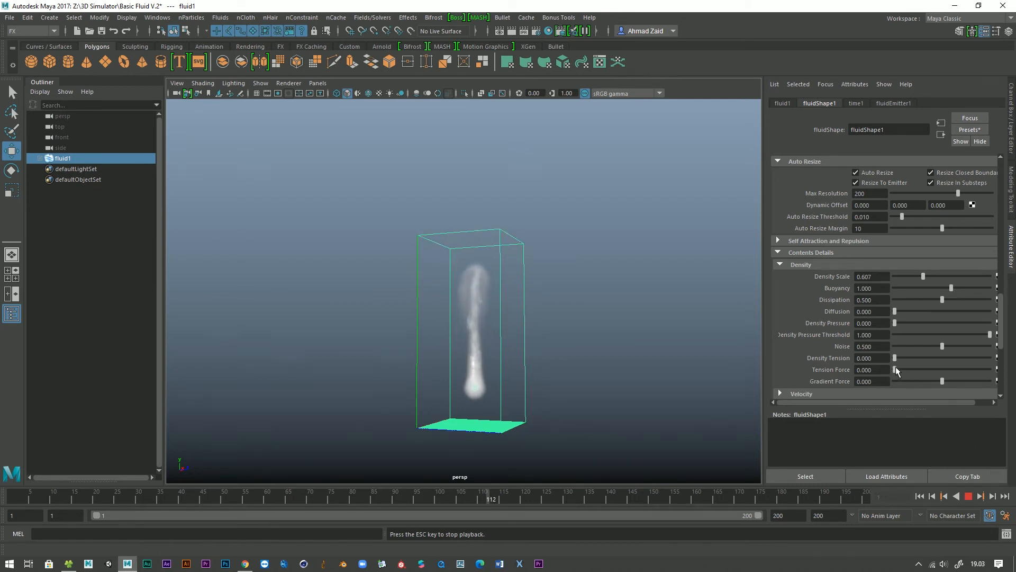
drag(898, 357, 1007, 360)
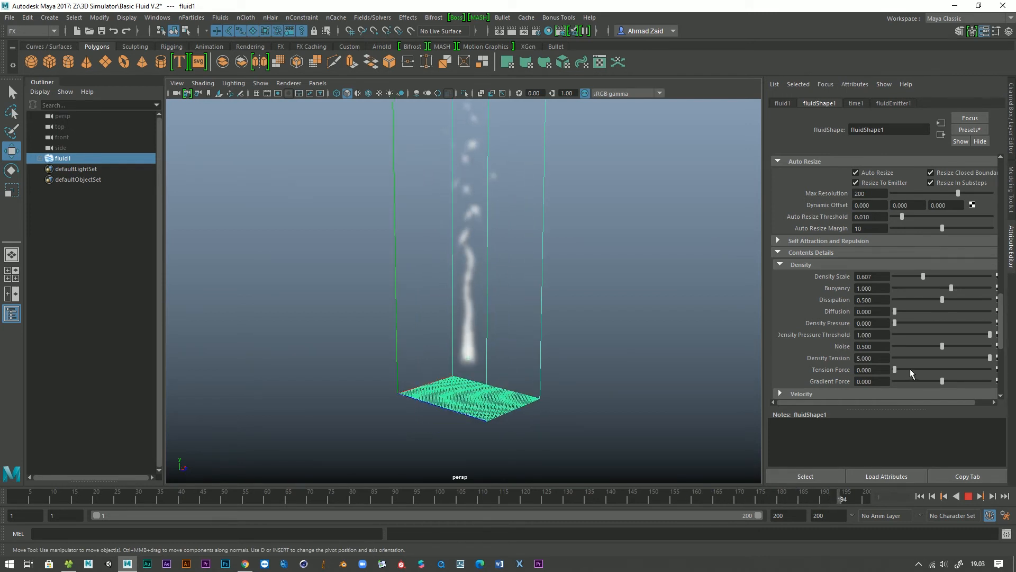
Test the density Tension Force at 5 during playback and reset it to 0.
drag(910, 369, 999, 374)
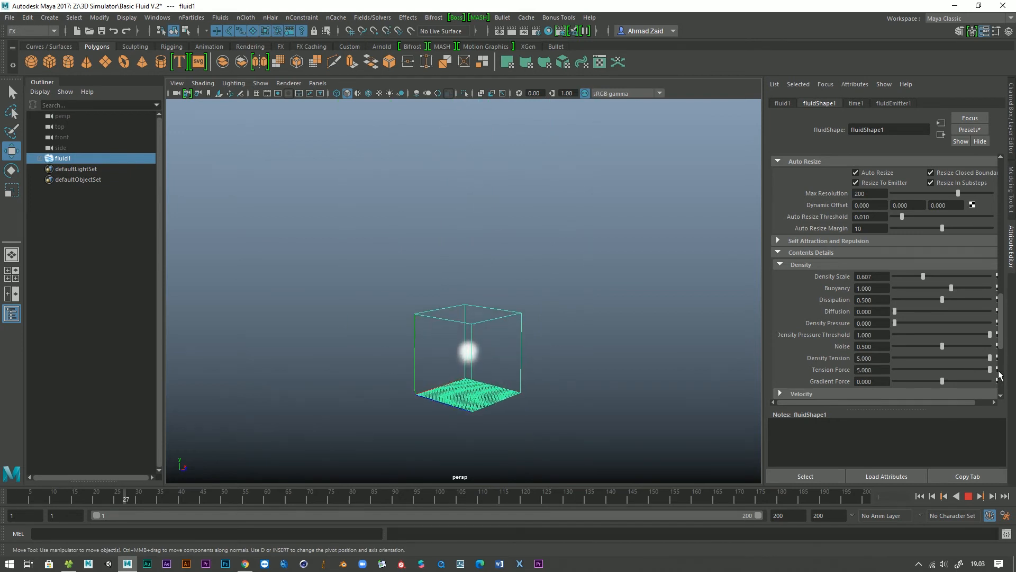
alt+drag(539, 369, 564, 361)
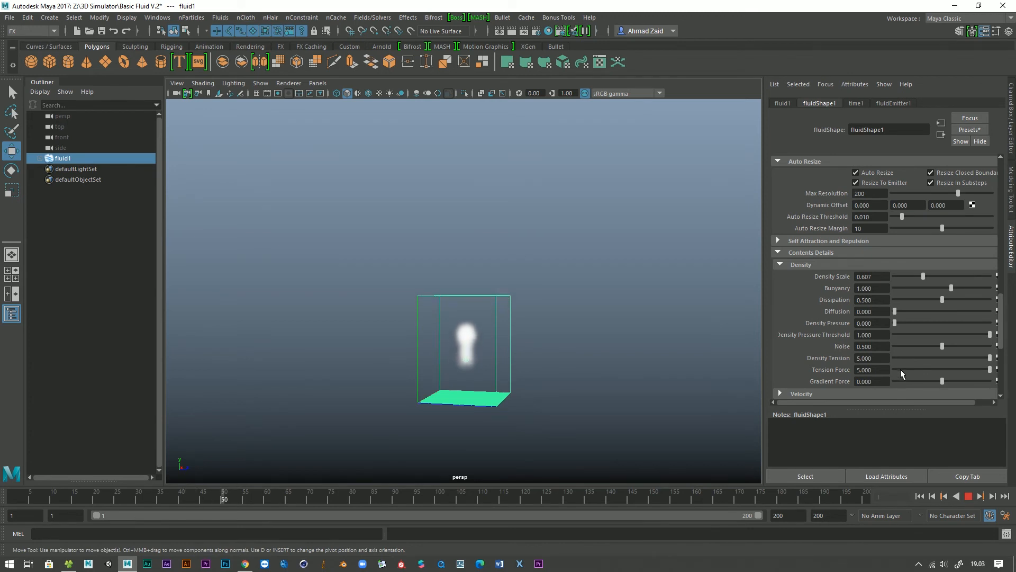
drag(900, 369, 875, 368)
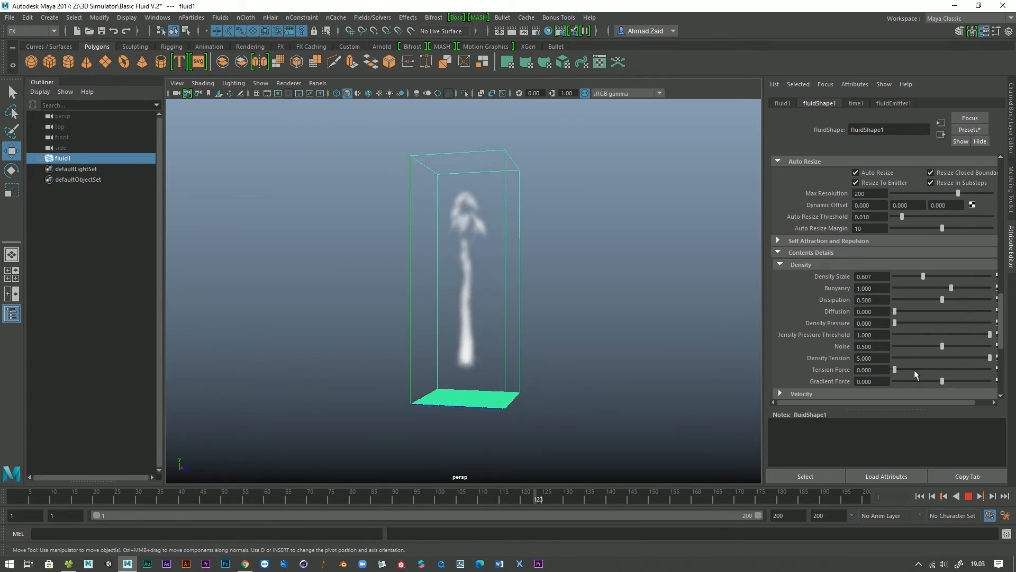
Test the density Gradient Force at 5 and -1.517 during playback, and set it to 1.
drag(942, 381, 991, 381)
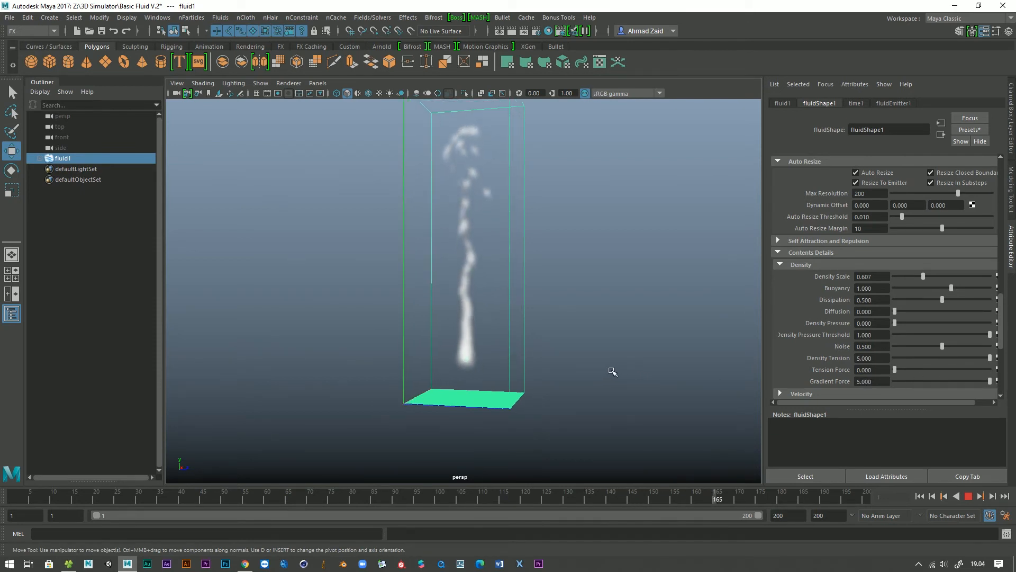
mouse_move(926, 380)
mouse_down()
mouse_move(893, 385)
mouse_move(927, 380)
mouse_up()
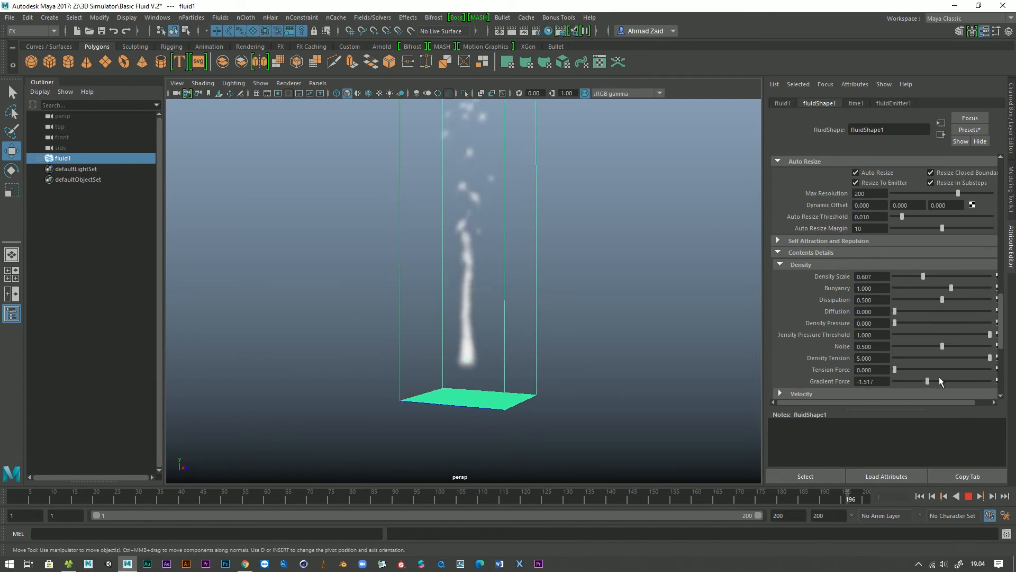
click(954, 378)
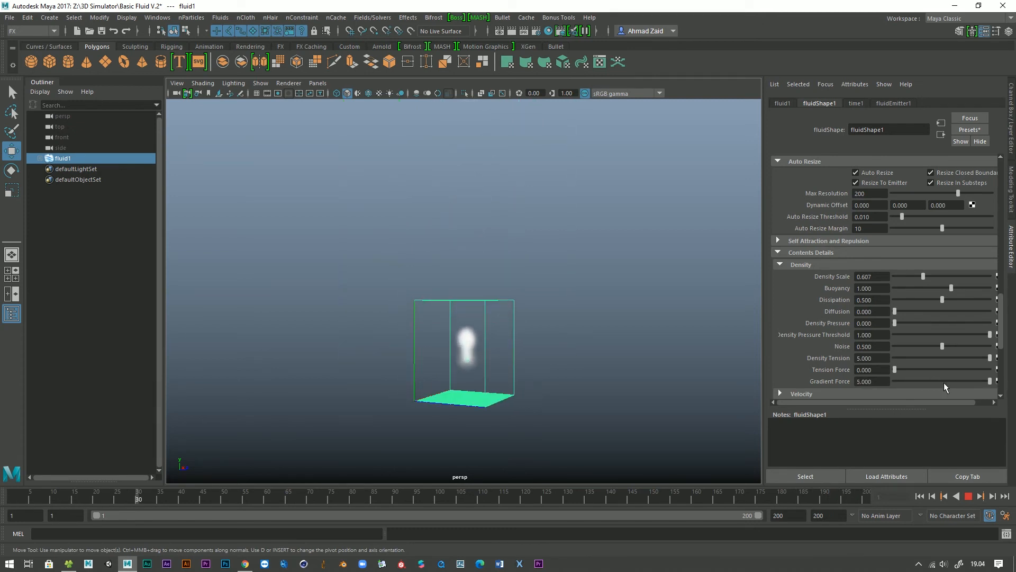
drag(882, 382, 832, 386)
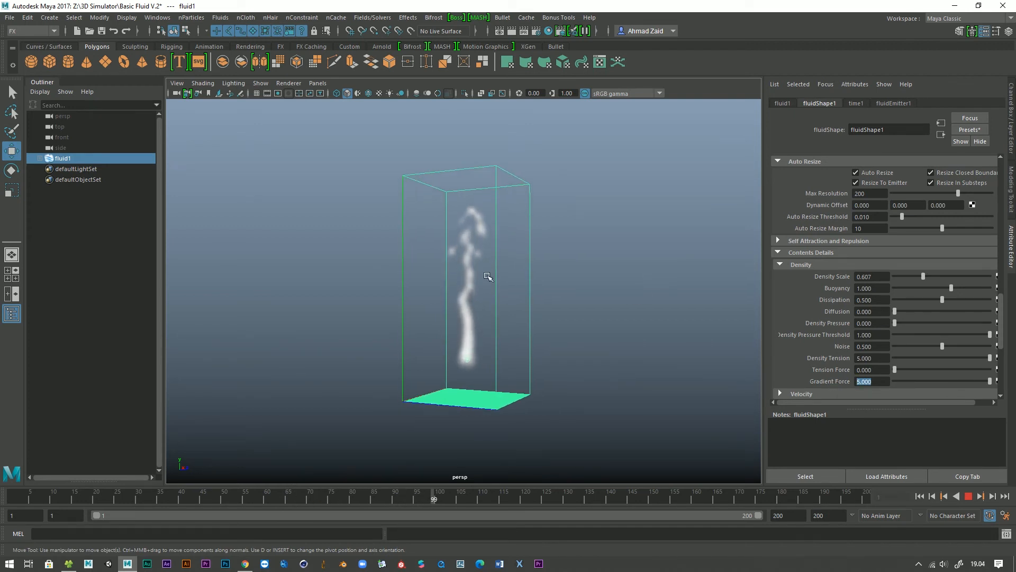
text(1)
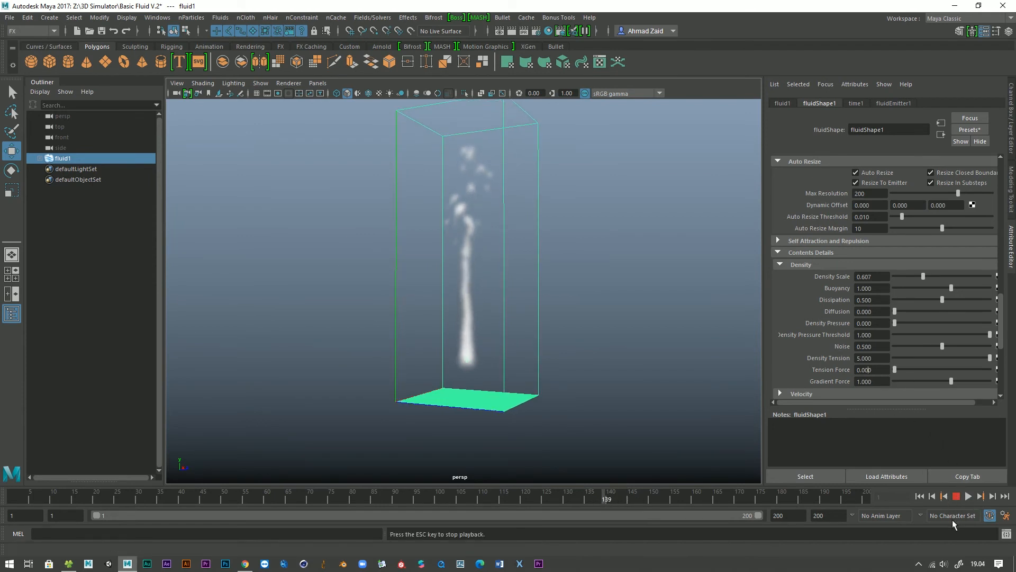
Expand the Velocity settings and briefly play the fluid from the first frame.
click(919, 496)
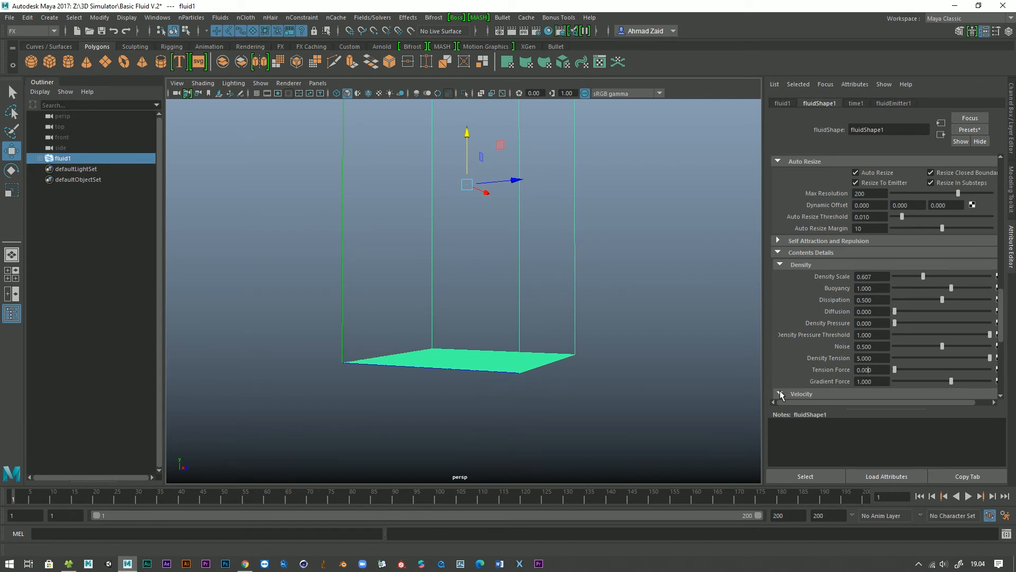
scroll(793, 381, down, 2)
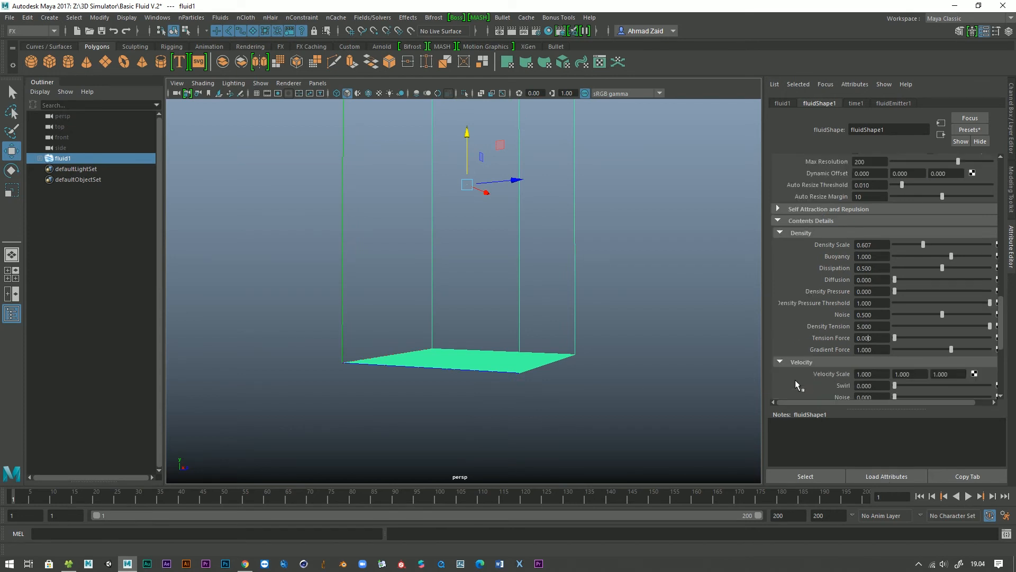
scroll(794, 379, down, 2)
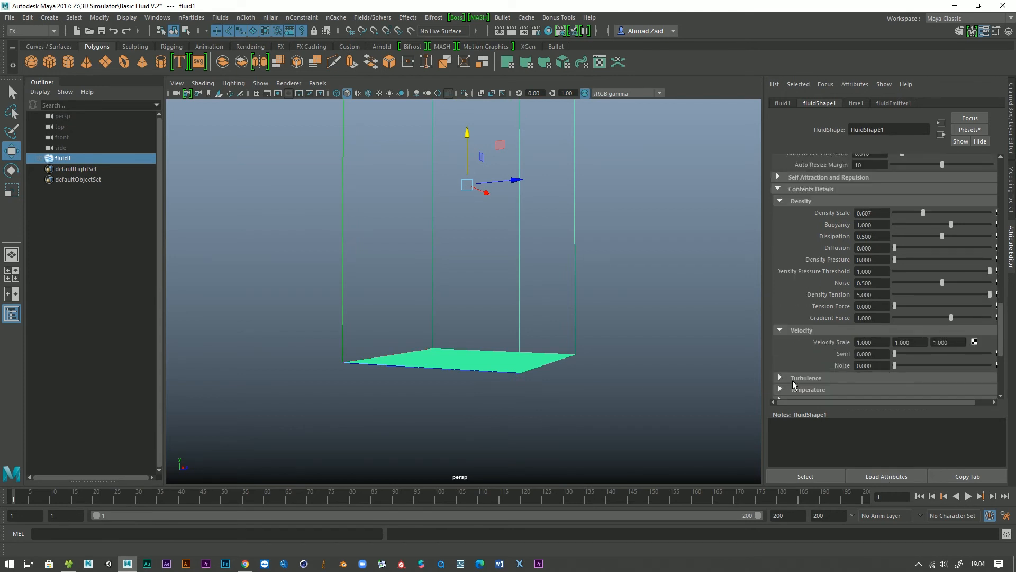
click(969, 498)
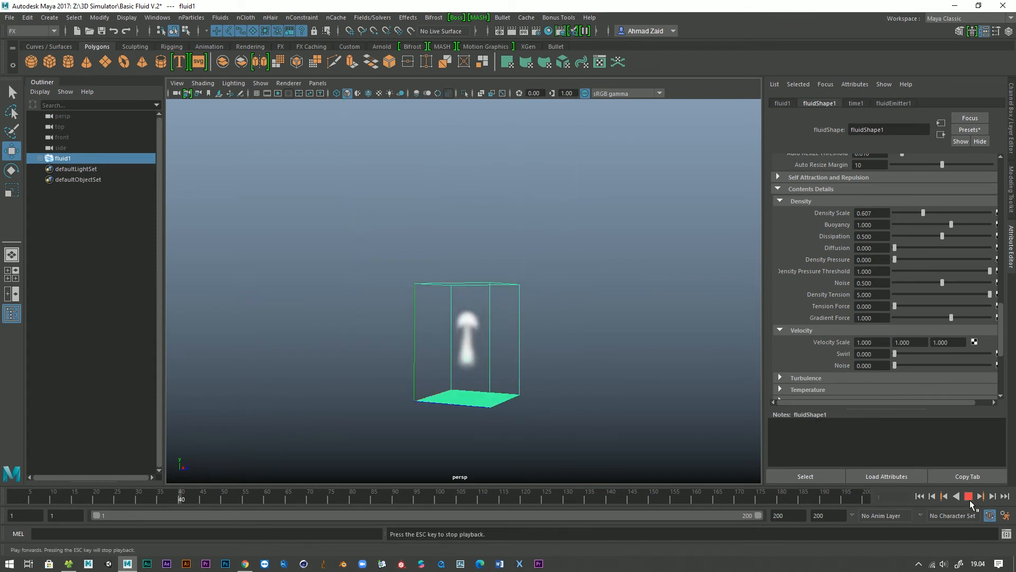
click(969, 498)
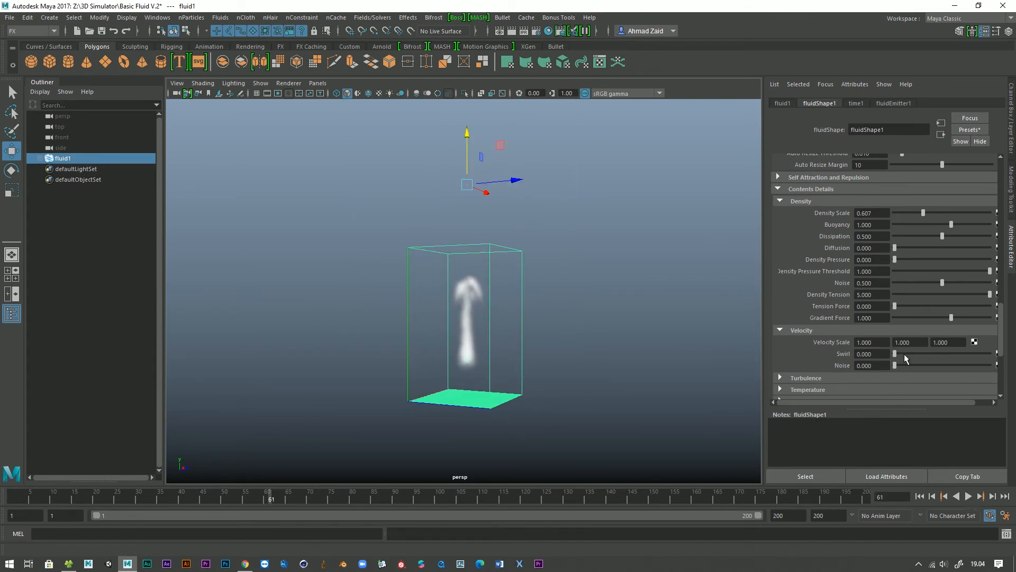
Test the velocity Swirl at 10 by playing from the first frame, and lower it to 2.
drag(904, 353, 994, 353)
click(919, 497)
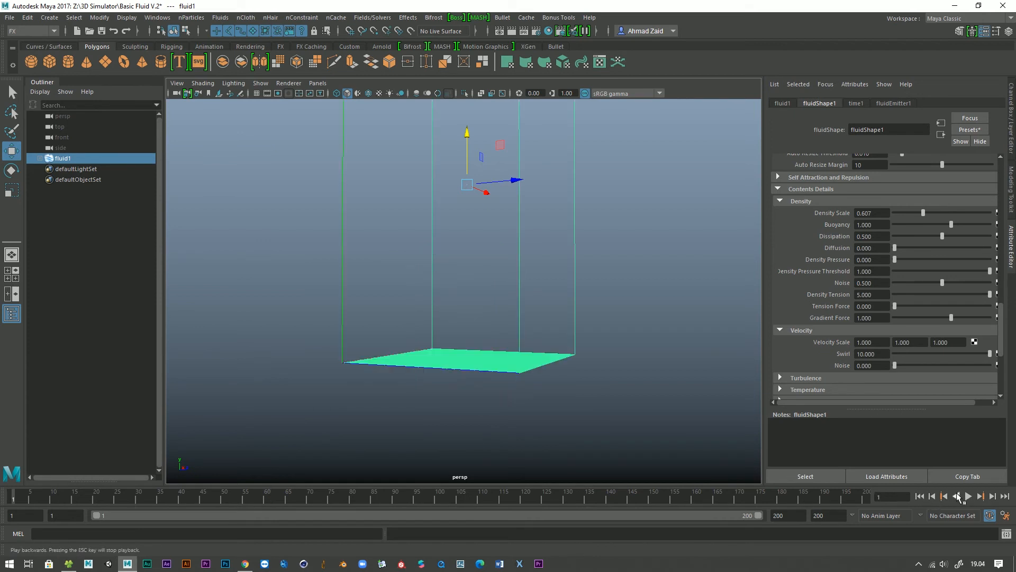
click(967, 498)
scroll(624, 439, down, 5)
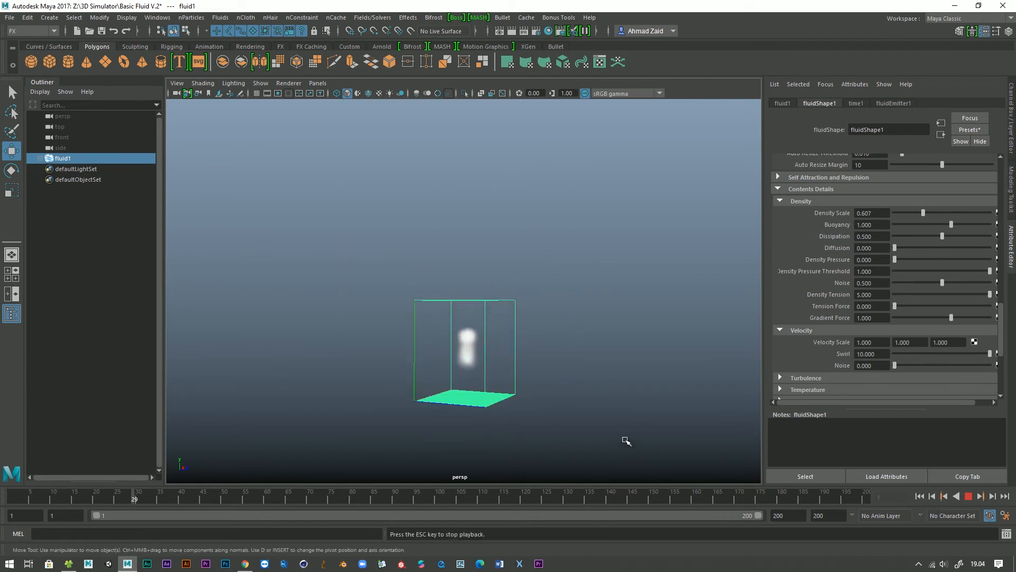
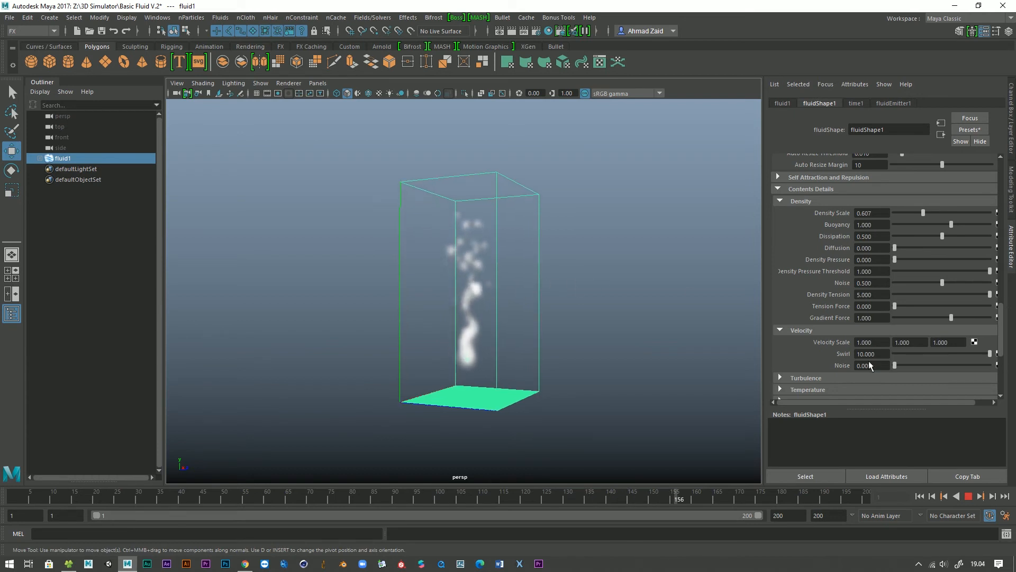
drag(919, 352, 913, 352)
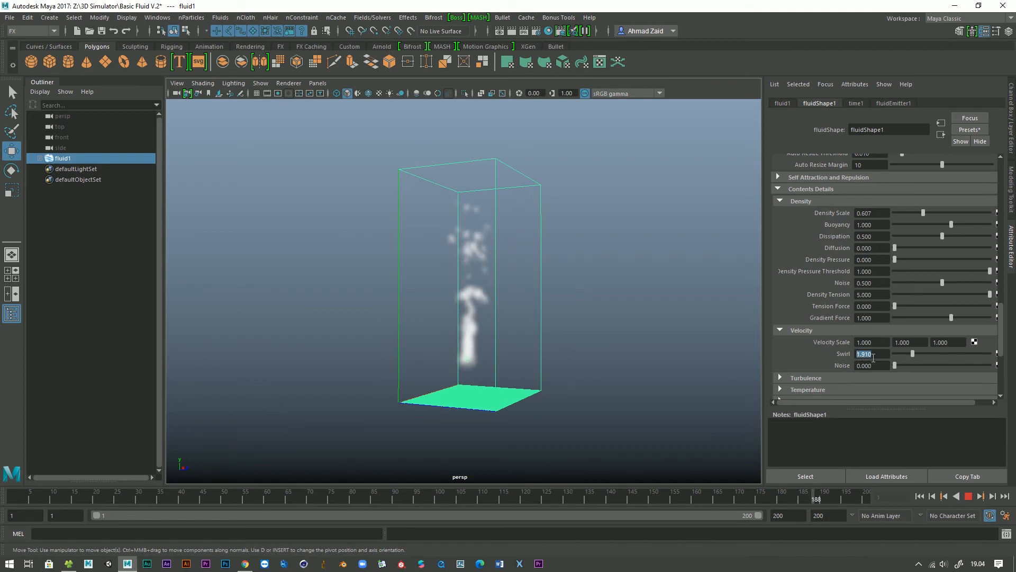
key(Return)
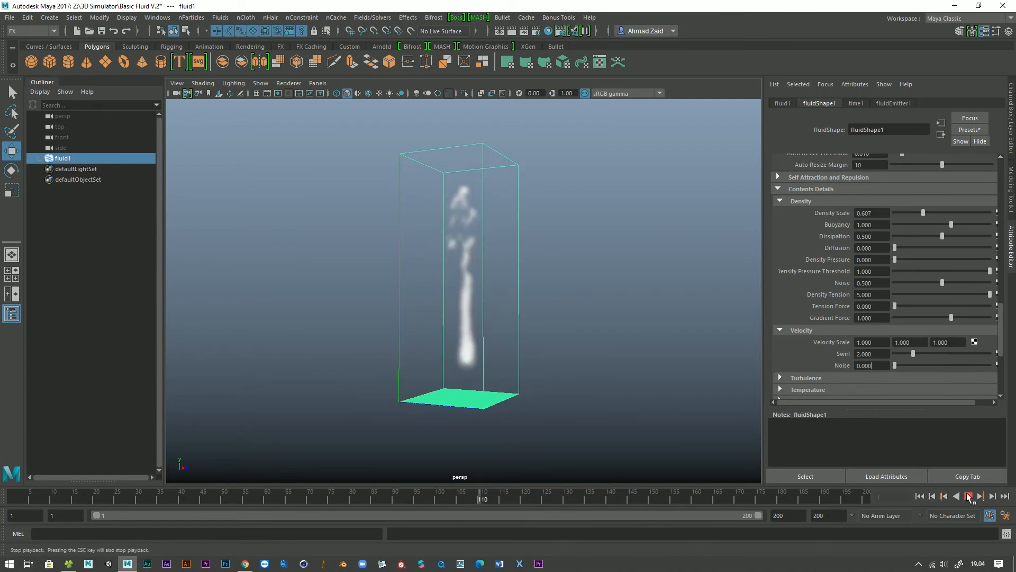
Test the velocity Noise at 1 and 0.517 during playback, and reset it to 0.
drag(896, 365, 946, 365)
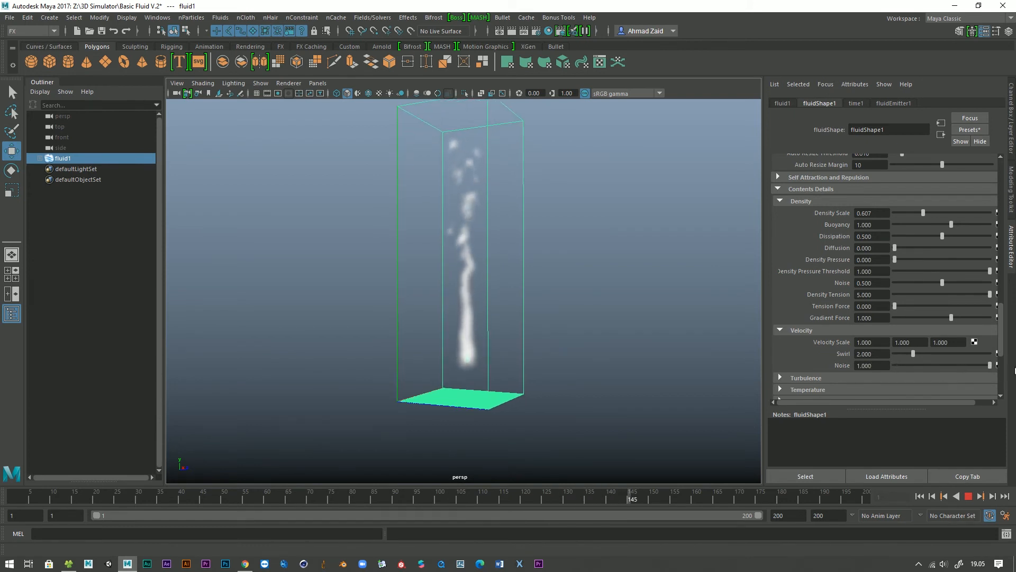
double_click(878, 365)
text(0.517)
key(Return)
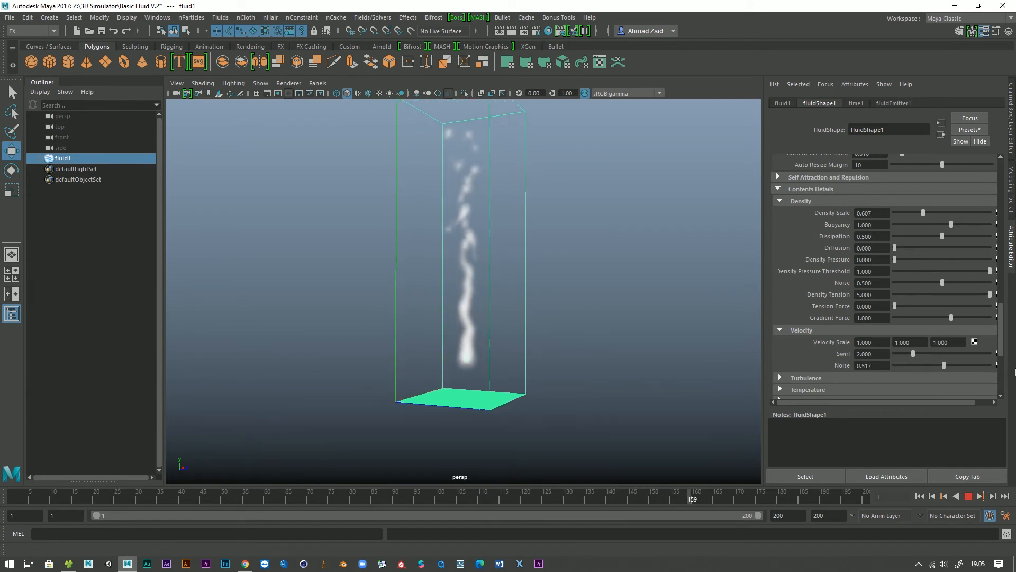
drag(1015, 369, 828, 372)
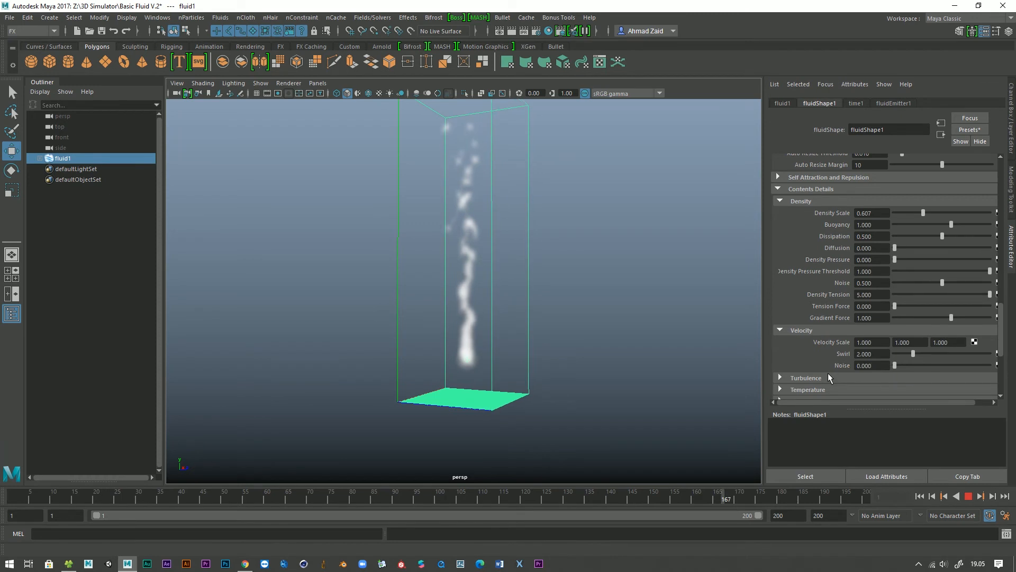
Test the turbulence Strength at 1 by playing the fluid from the first frame, and stop partway.
click(780, 378)
scroll(805, 380, down, 3)
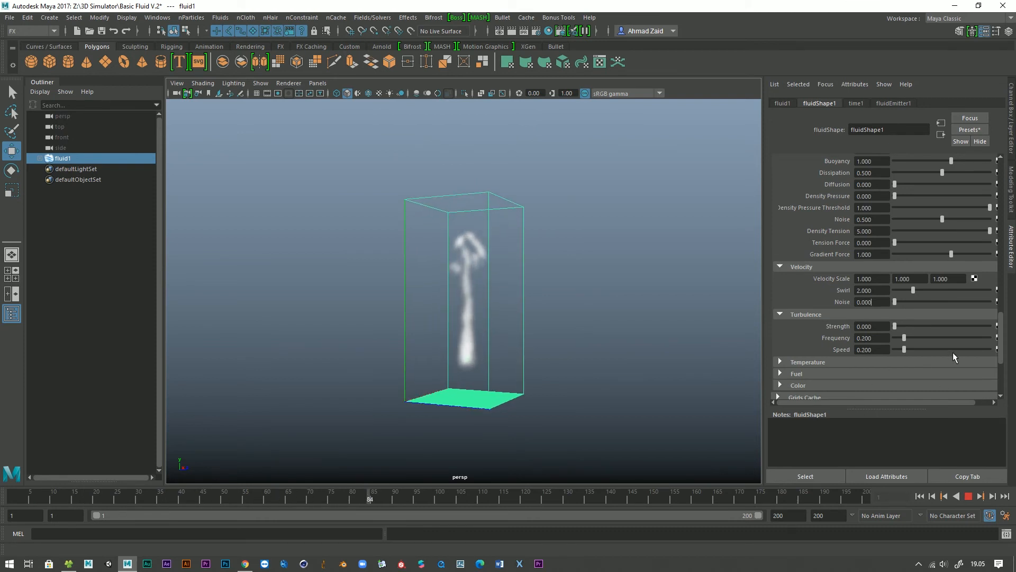
drag(942, 327, 976, 328)
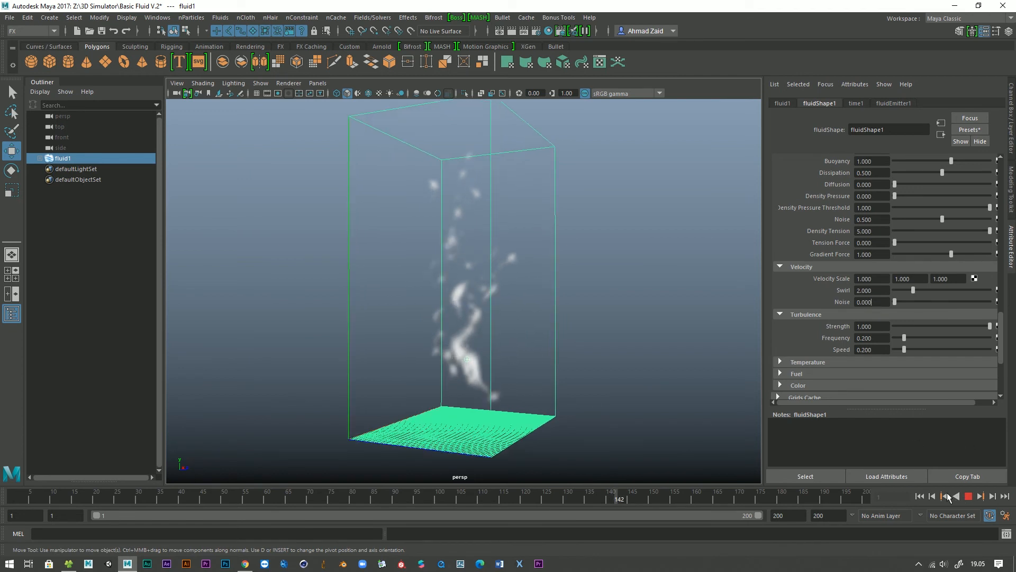
click(919, 497)
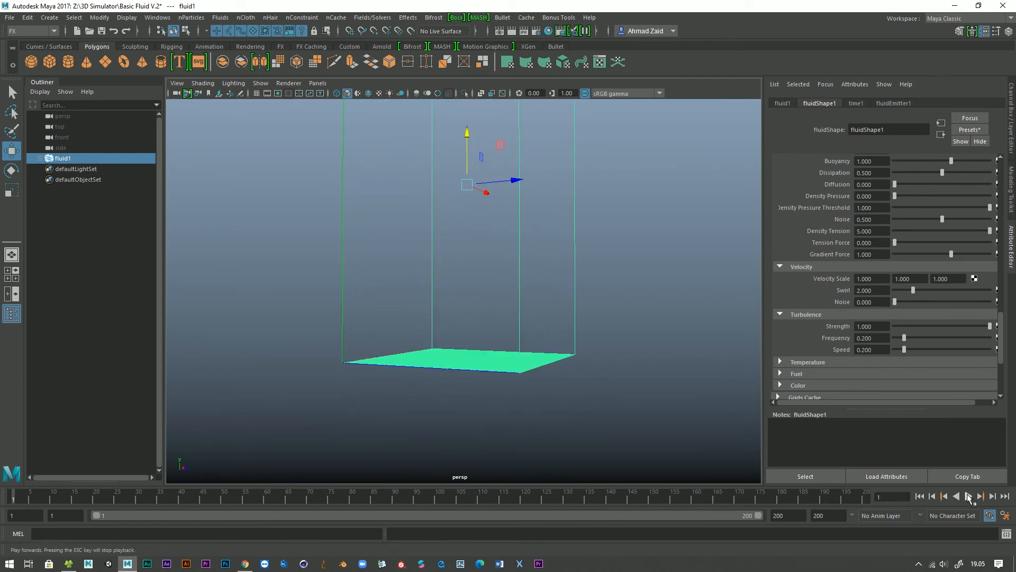
click(968, 496)
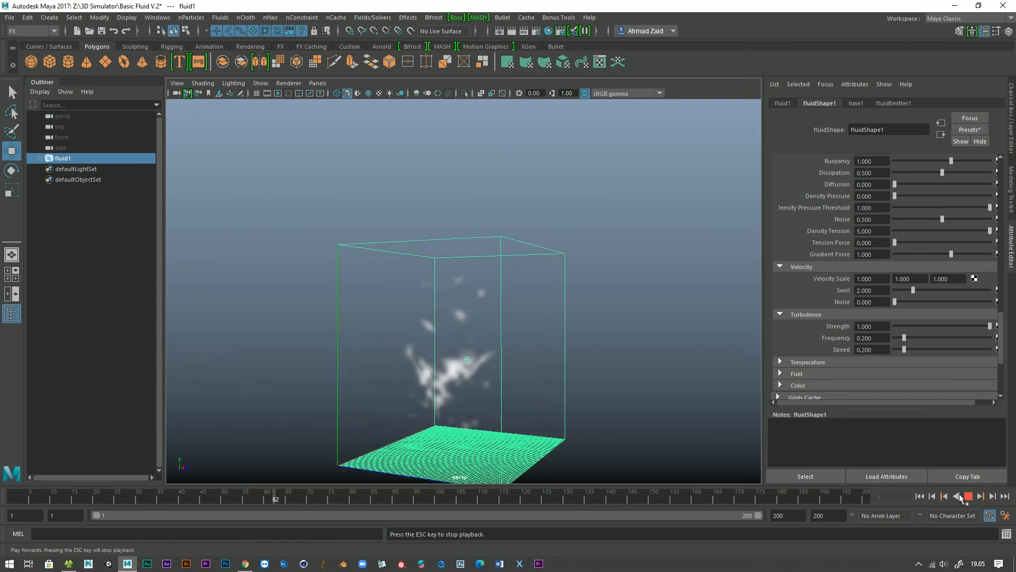
click(966, 497)
Set the turbulence Strength to 0.1 and Frequency to 2, and play the fluid from the first frame.
click(920, 496)
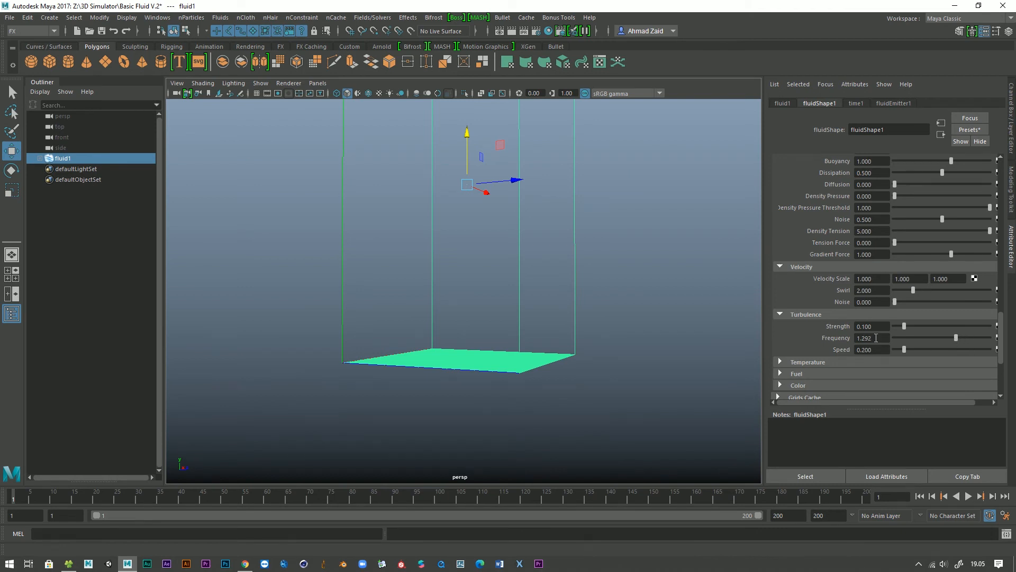
click(968, 496)
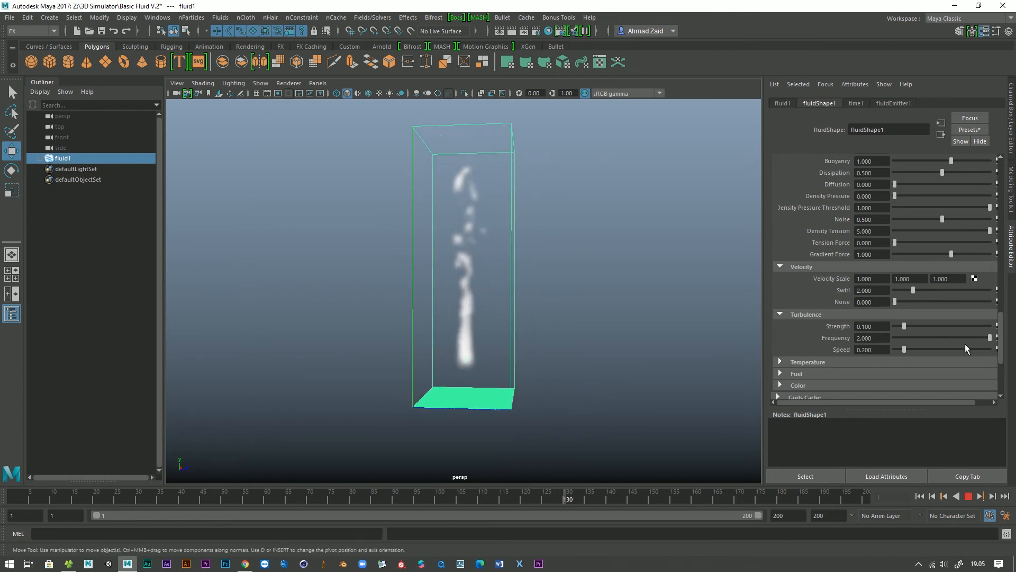
Test the turbulence Frequency at 0 during playback, and restore it to 2.
drag(965, 341, 885, 344)
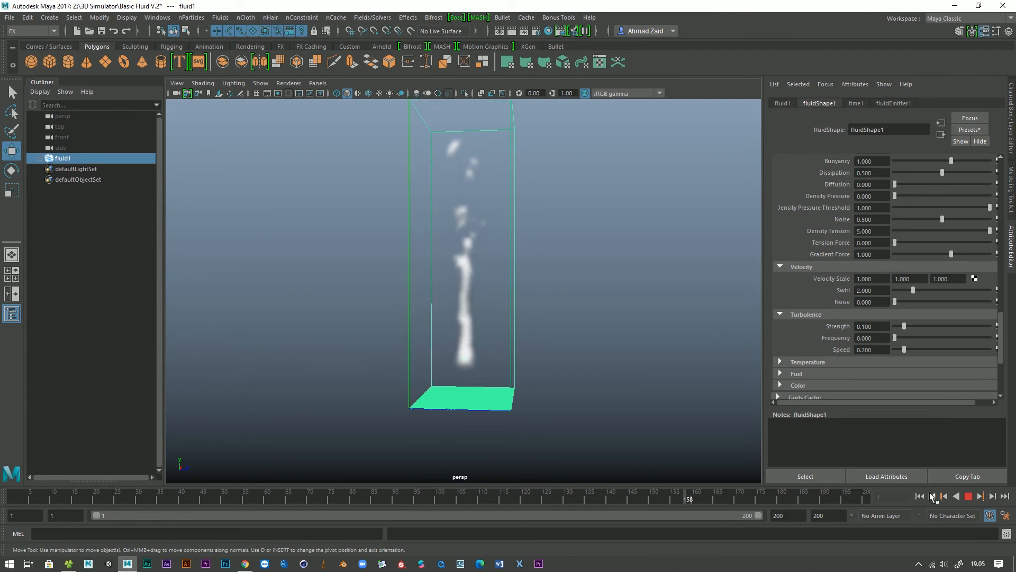
drag(914, 336, 949, 329)
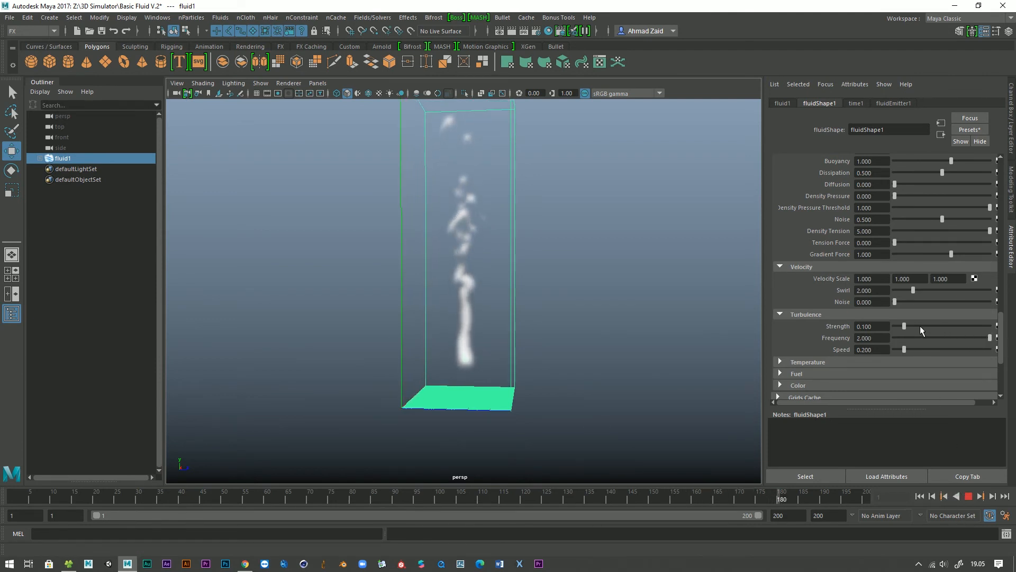
alt+drag(504, 355, 470, 353)
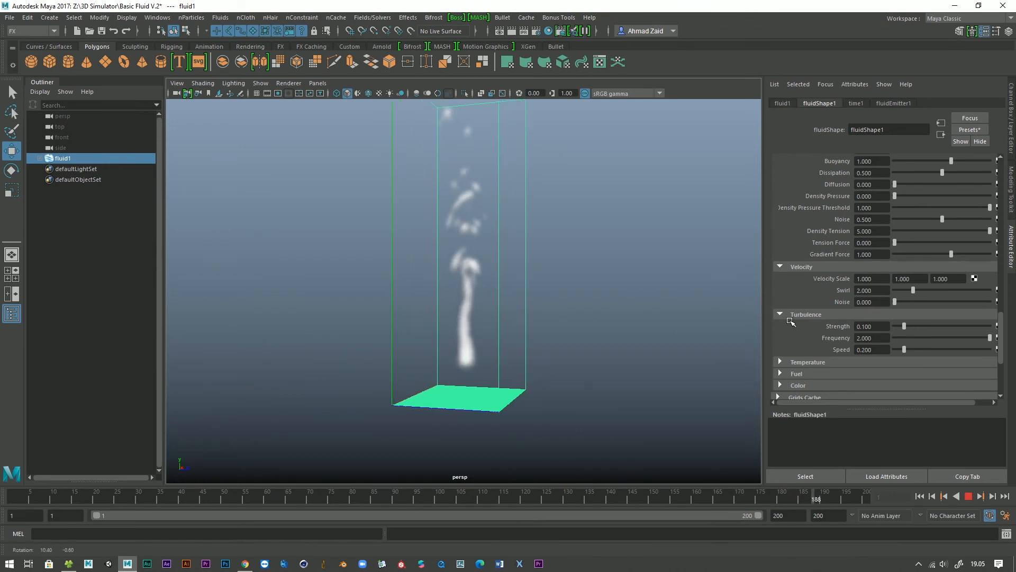
Try a turbulence Strength of 0.584 during playback, and settle on 0.5.
click(950, 326)
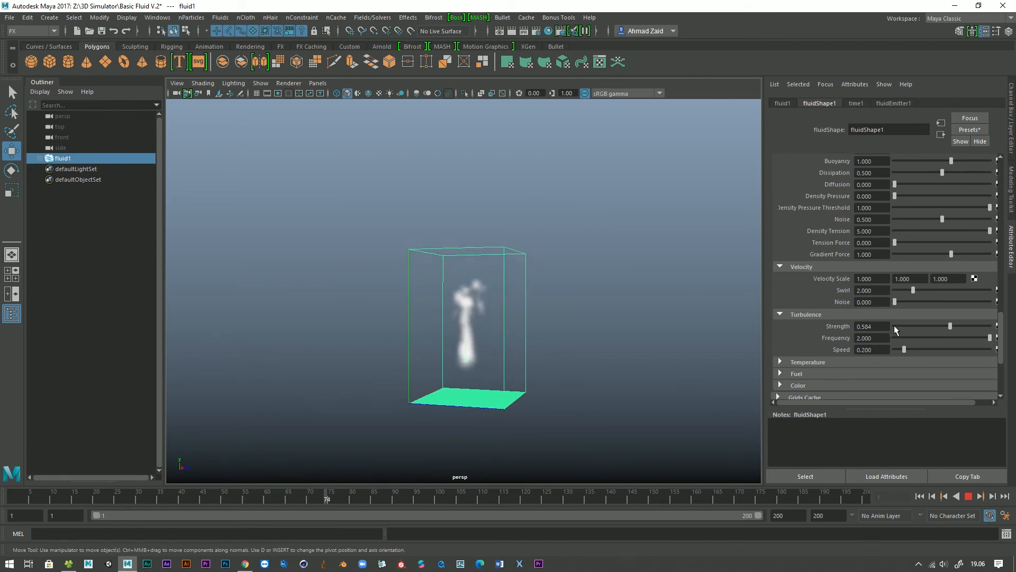
drag(878, 326, 862, 327)
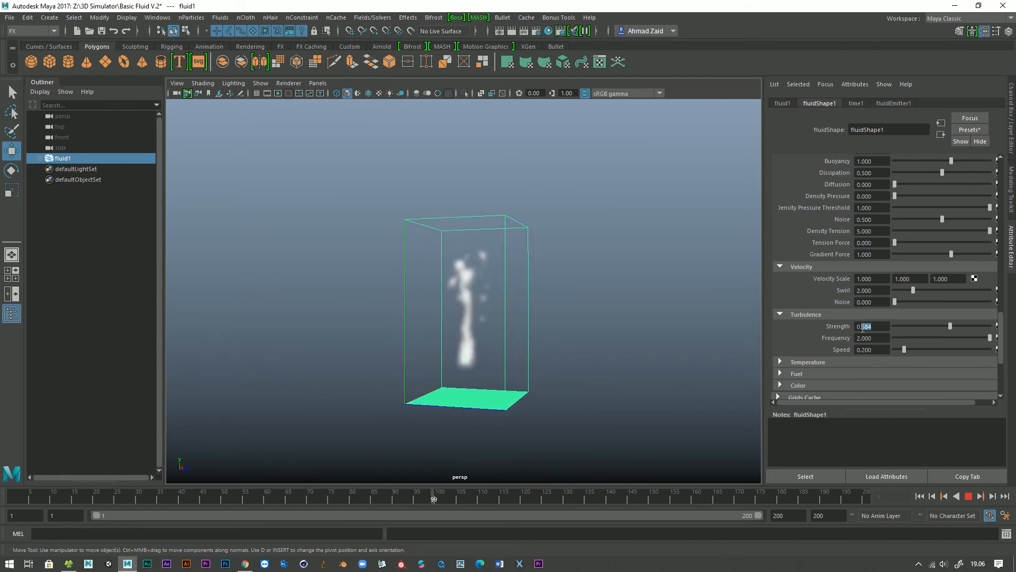
text(5)
key(Return)
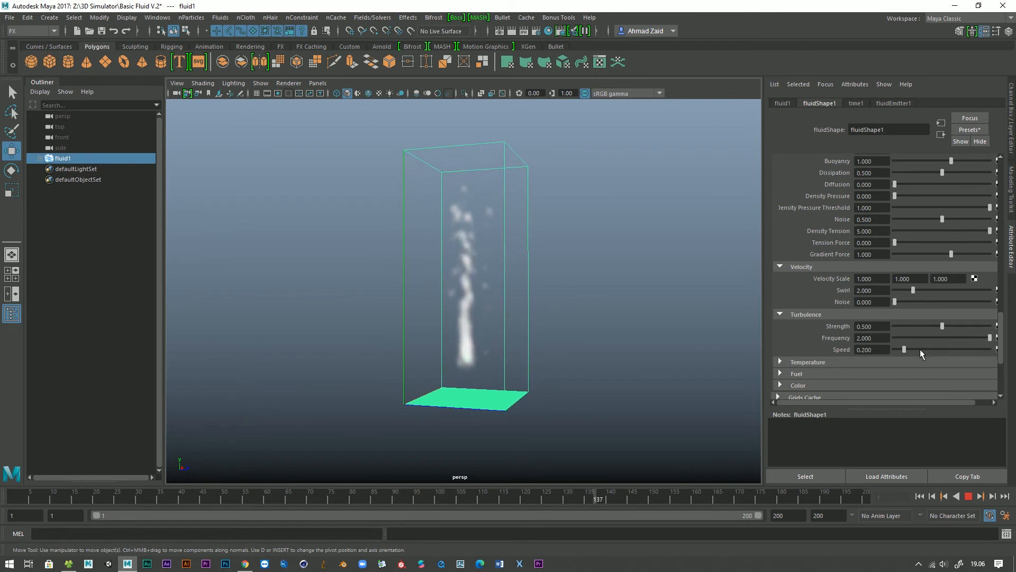
Set the turbulence Speed to 1 and replay the fluid from the first frame.
drag(919, 347, 962, 348)
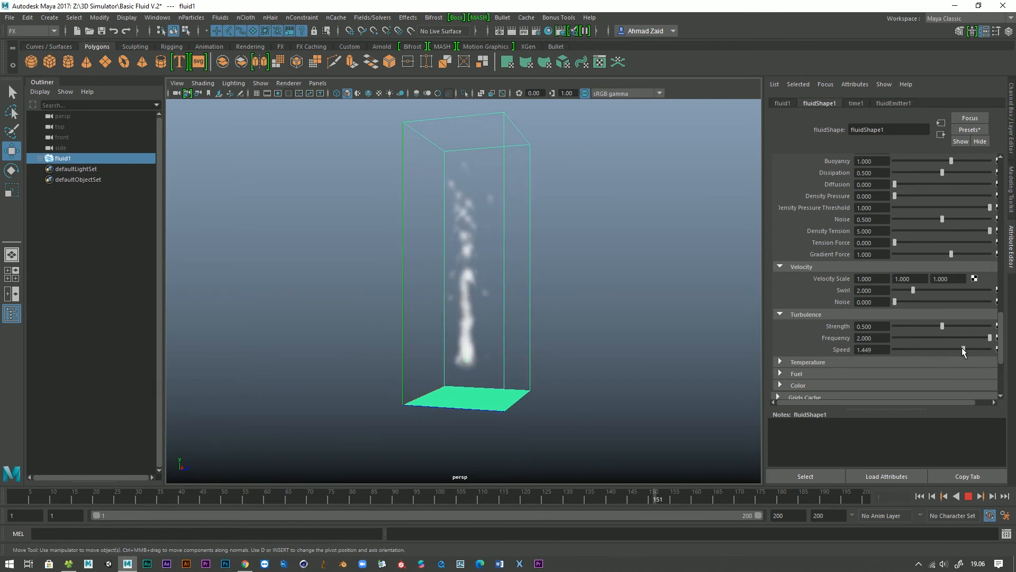
double_click(871, 349)
text(1)
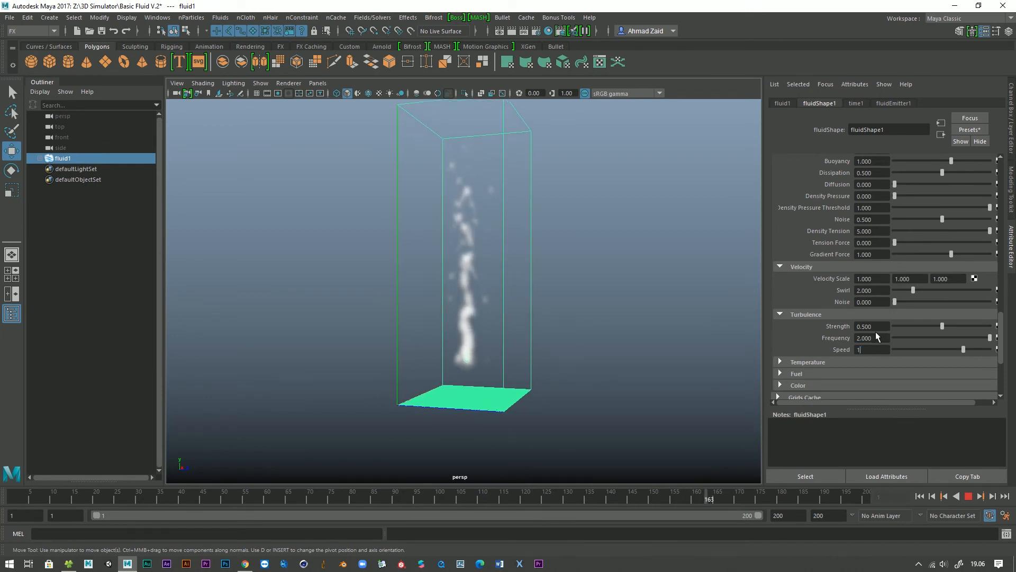
click(920, 497)
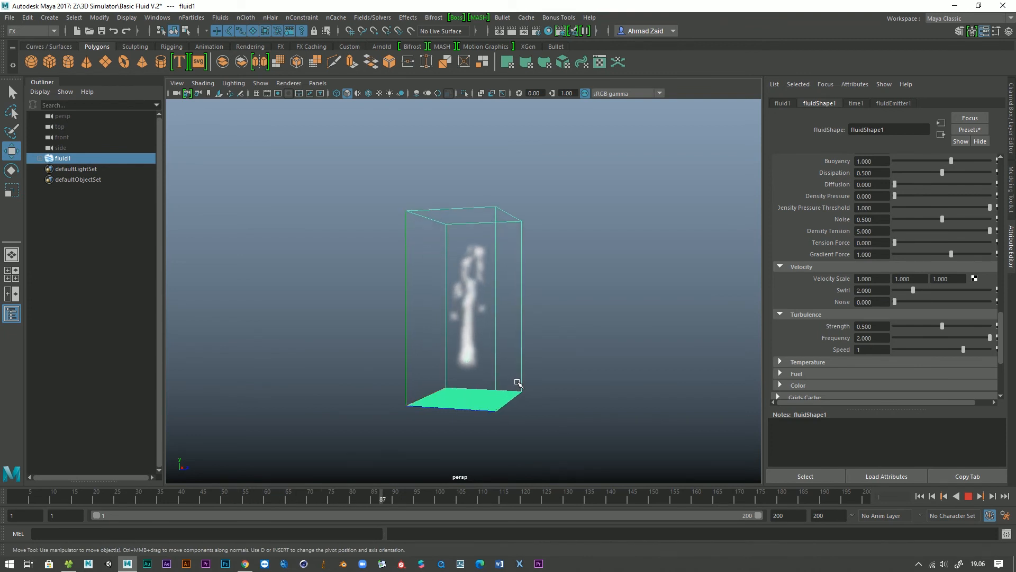
alt+drag(522, 381, 672, 379)
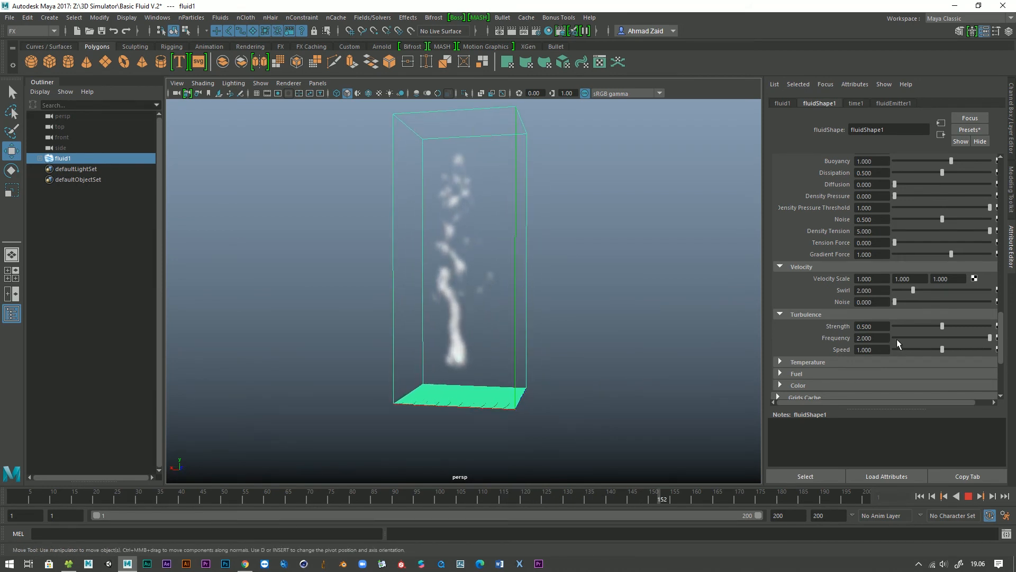
Test the turbulence Frequency at 1 by replaying the fluid from the first frame.
click(875, 338)
text(1)
key(Return)
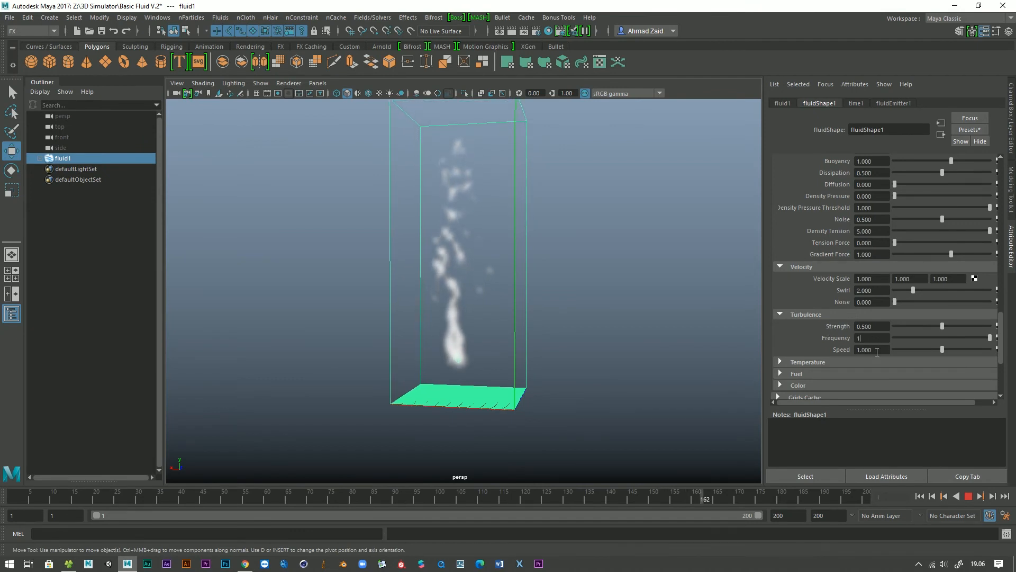
click(920, 495)
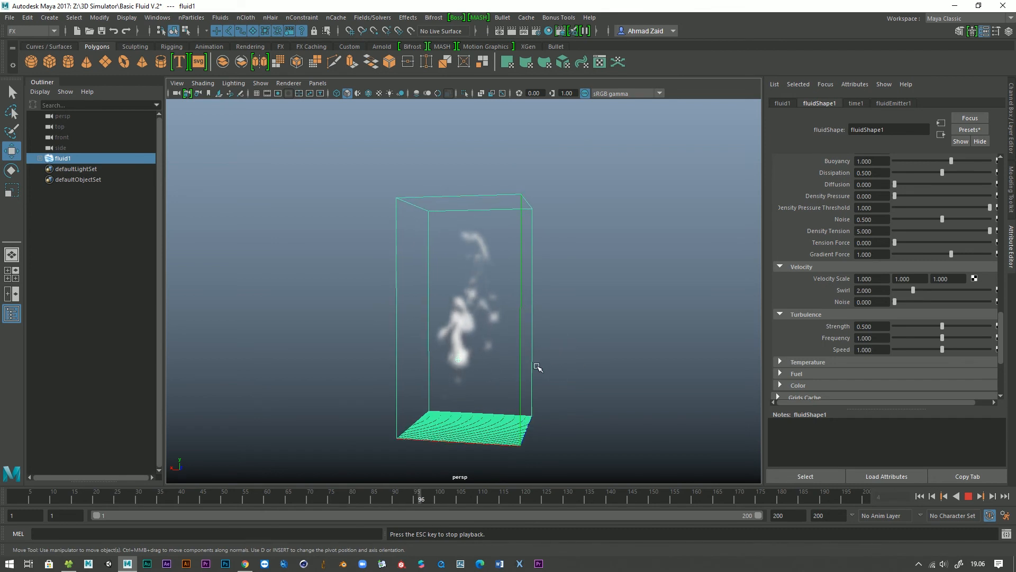
alt+drag(538, 367, 351, 348)
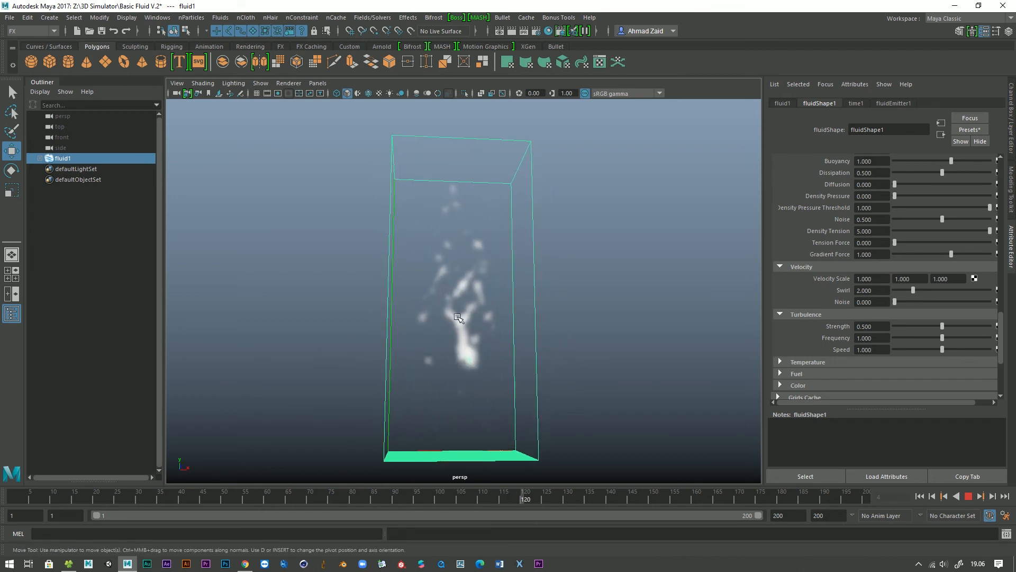
Raise the turbulence Frequency back to 2 and play the fluid from the first frame.
drag(943, 337, 1014, 344)
click(921, 496)
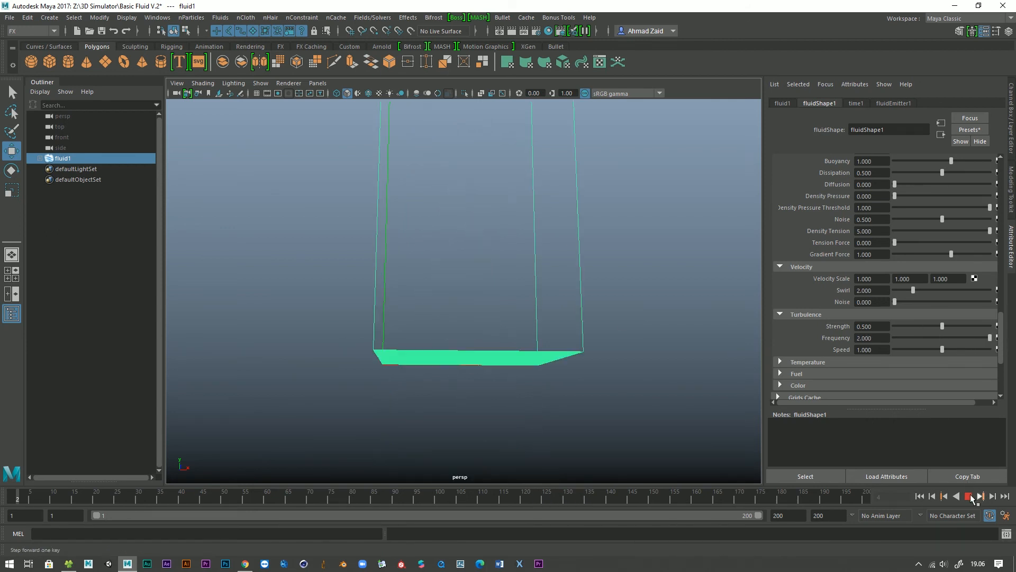
click(970, 497)
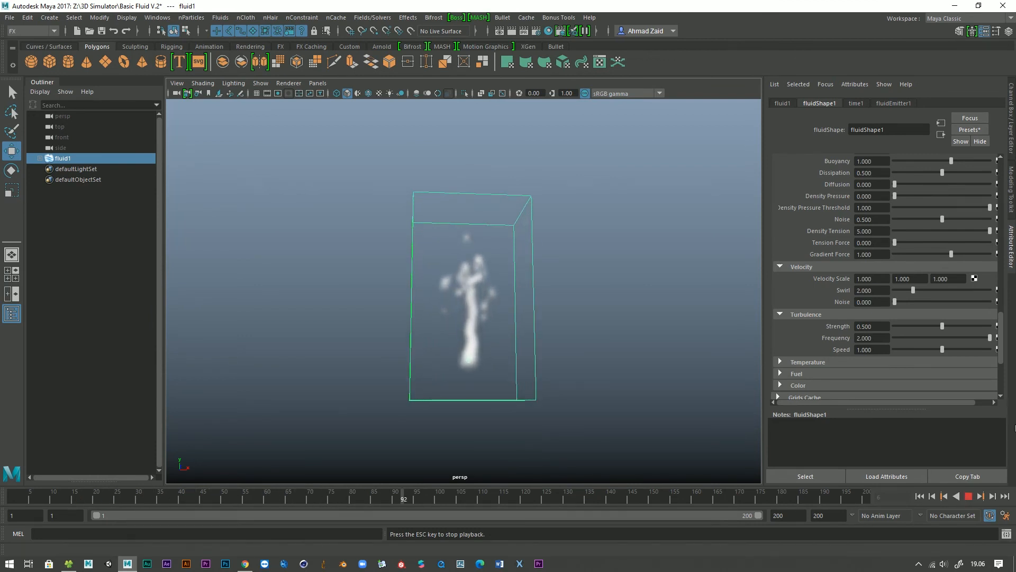
alt+drag(529, 365, 681, 369)
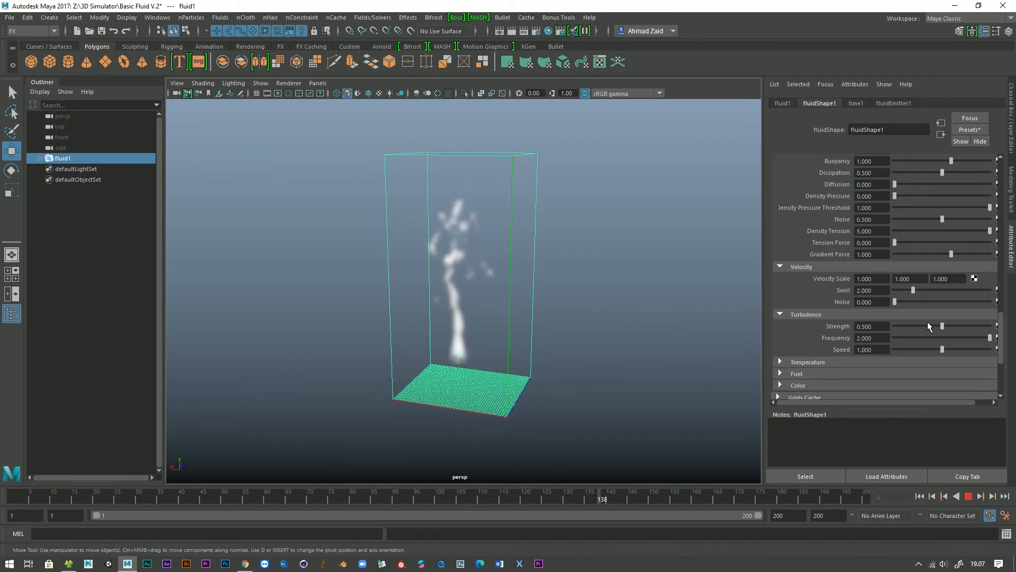
Test the turbulence Strength at 1 from the first frame, reset it to 0.5, and save the scene.
drag(935, 325, 993, 328)
click(919, 496)
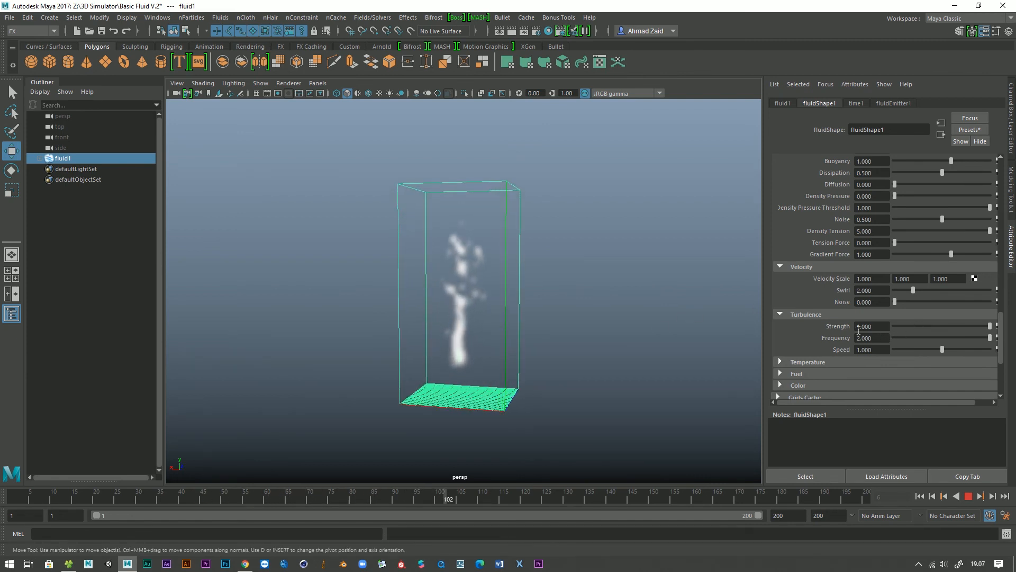
text(0.)
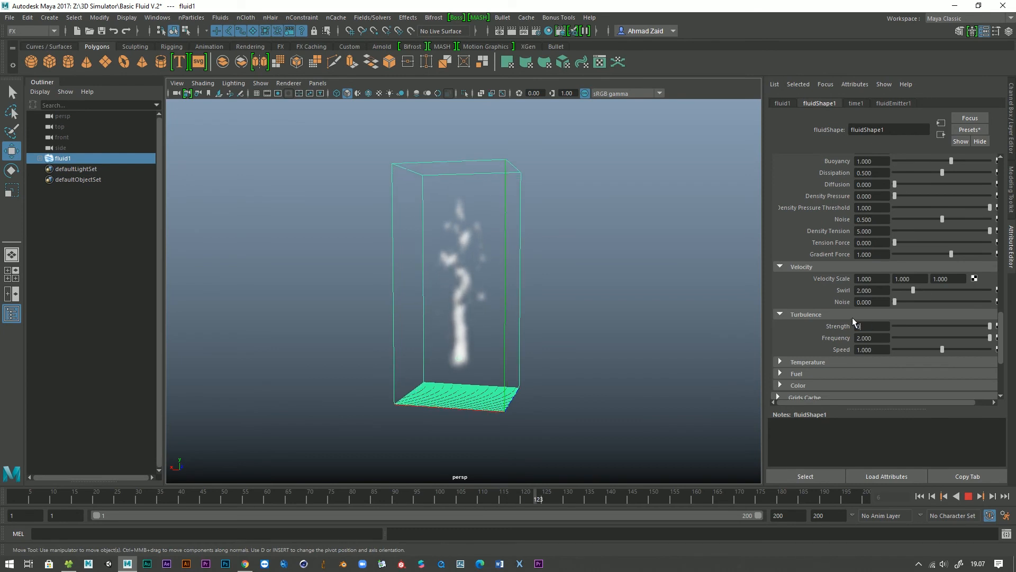
text(5)
key(Return)
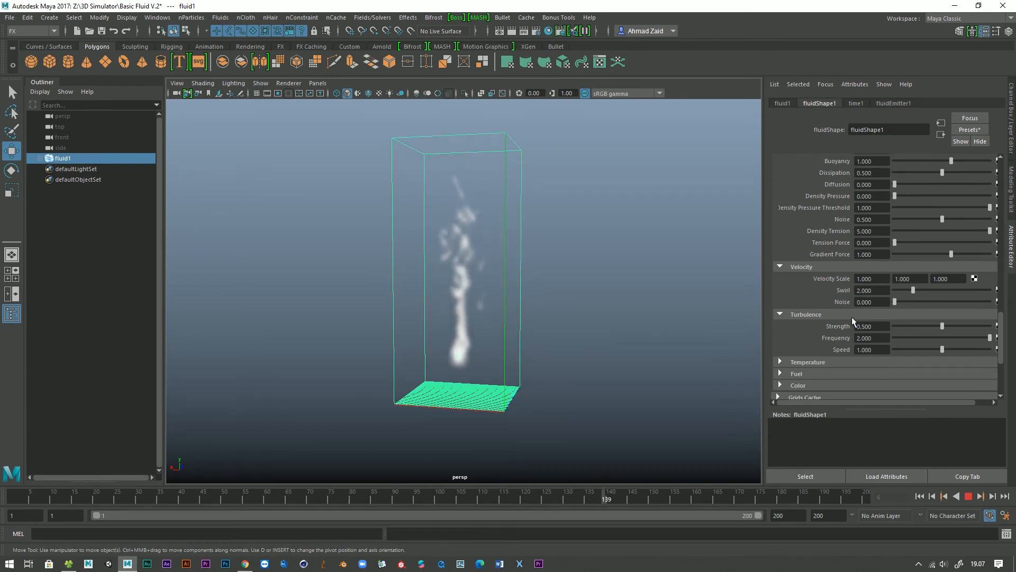
key(ctrl+s)
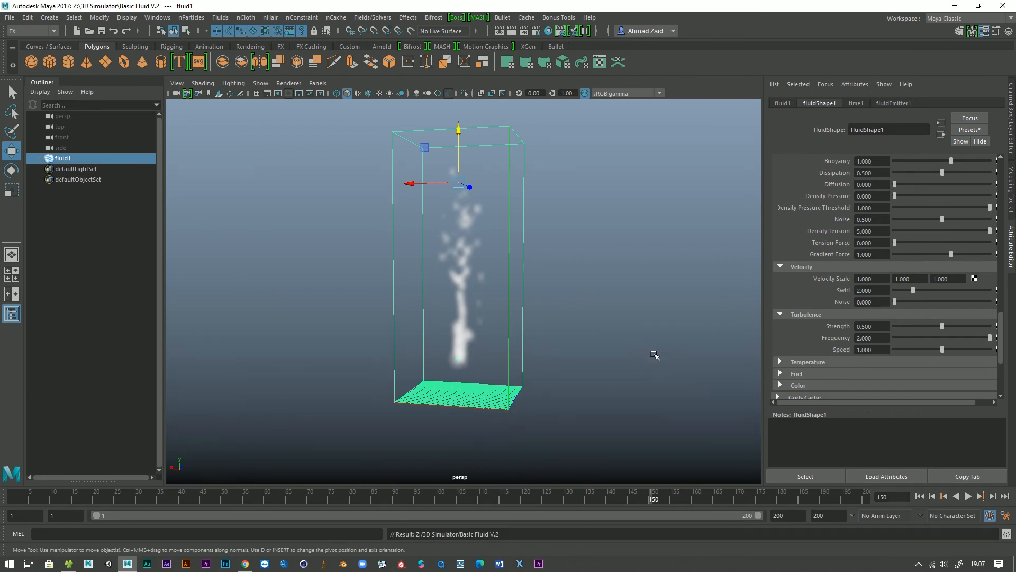
Look through the fluid shape's Temperature, Fuel, Color and Output Mesh attribute groups.
click(779, 363)
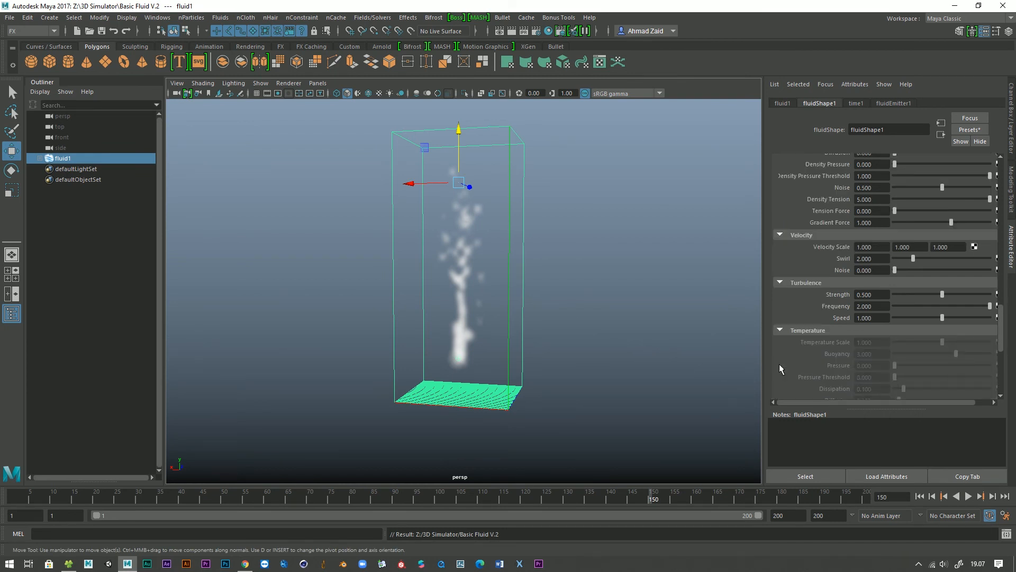
click(781, 331)
click(780, 277)
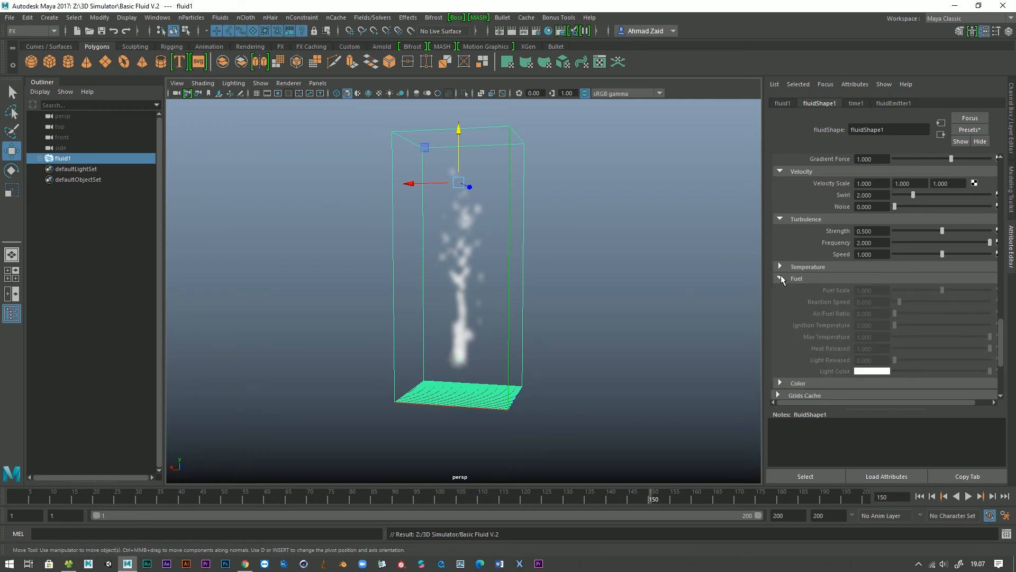
click(780, 278)
click(778, 290)
click(778, 290)
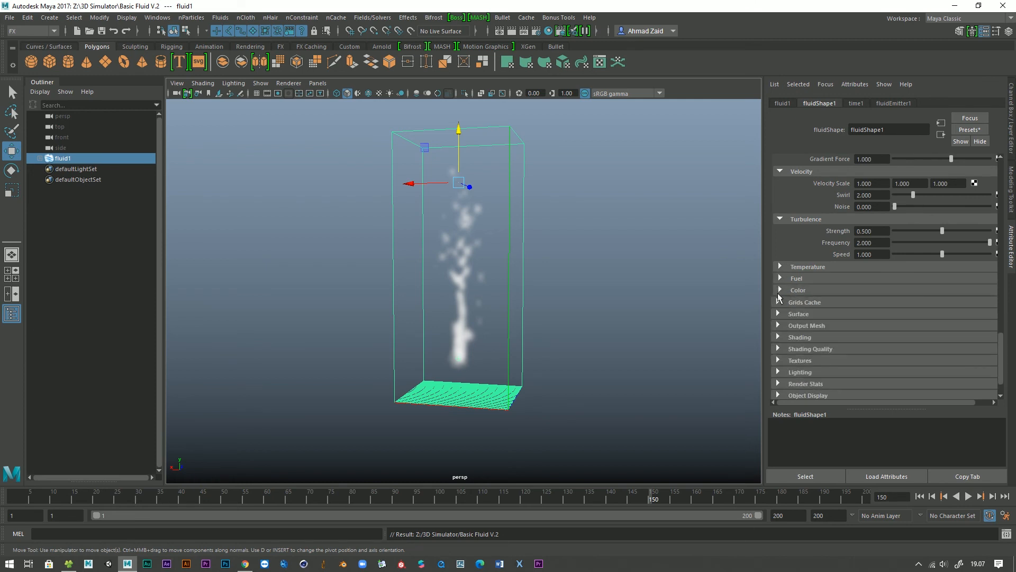
scroll(827, 351, down, 2)
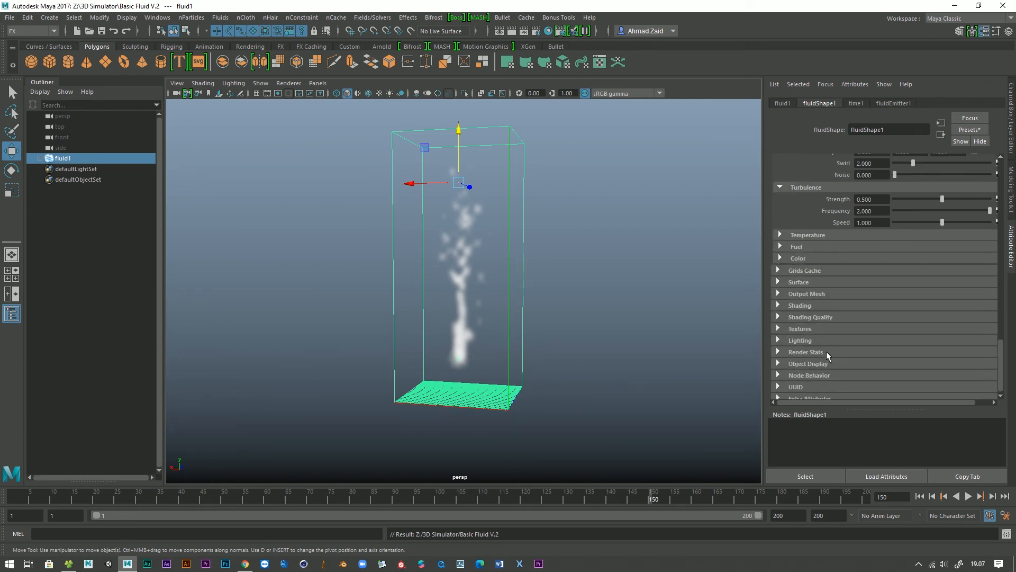
click(781, 293)
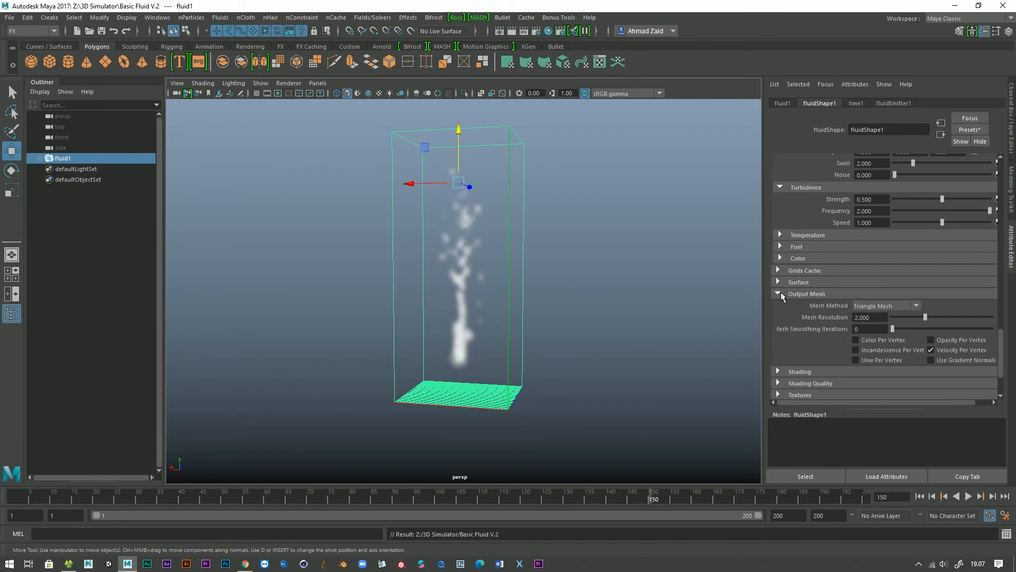
click(780, 294)
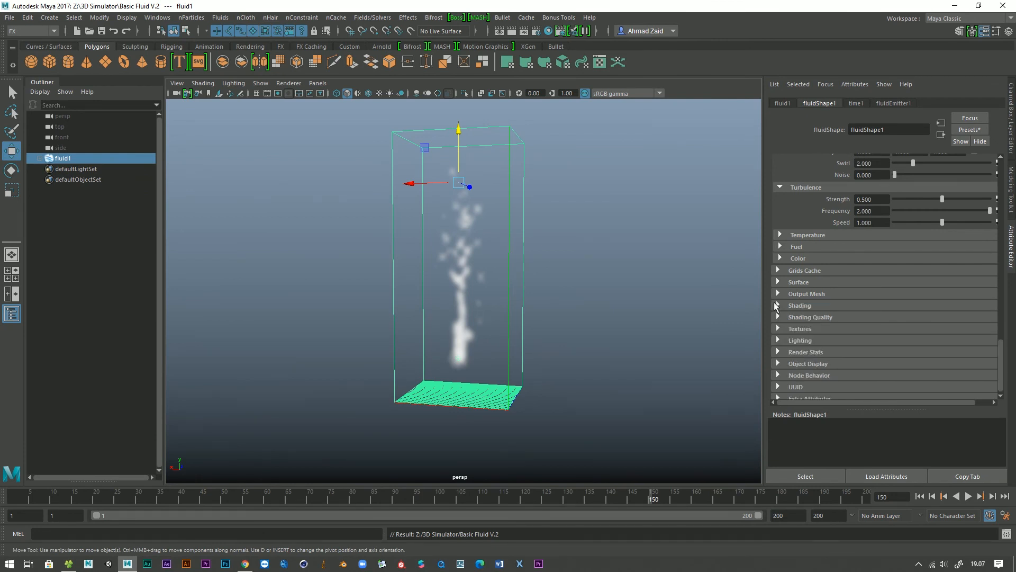
Adjust the fluid's shading Transparency to a medium grey with a value of about 0.32.
click(777, 305)
scroll(777, 307, down, 2)
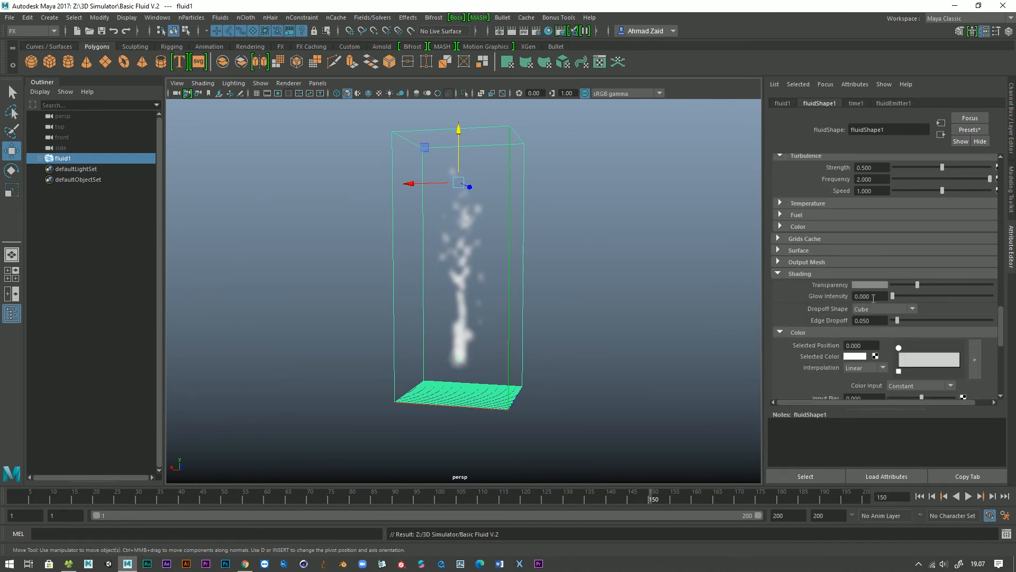
mouse_move(944, 284)
mouse_down()
mouse_move(903, 282)
mouse_move(966, 284)
mouse_move(939, 285)
mouse_up()
scroll(844, 318, up, 5)
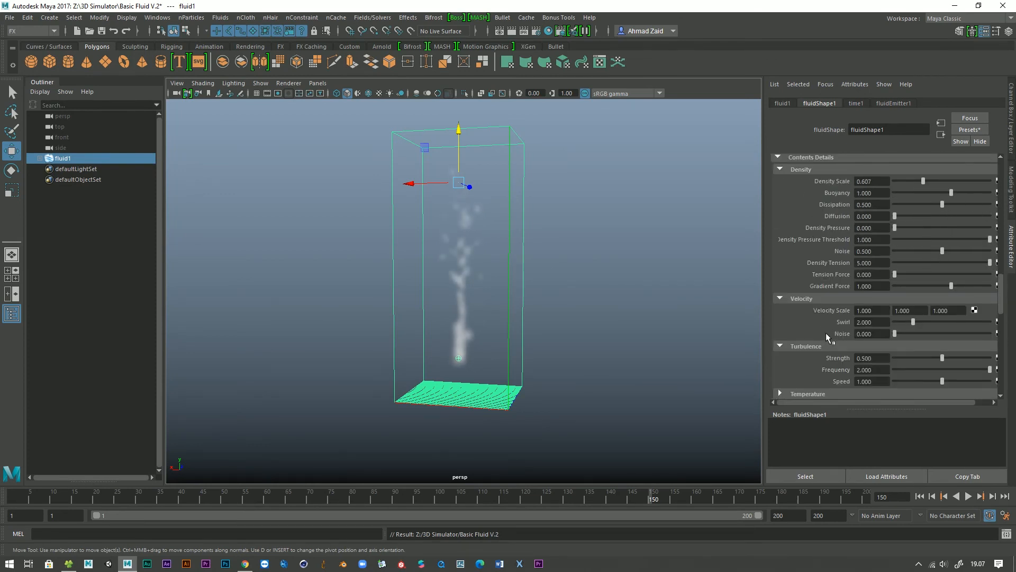
scroll(827, 331, down, 5)
drag(920, 249, 924, 260)
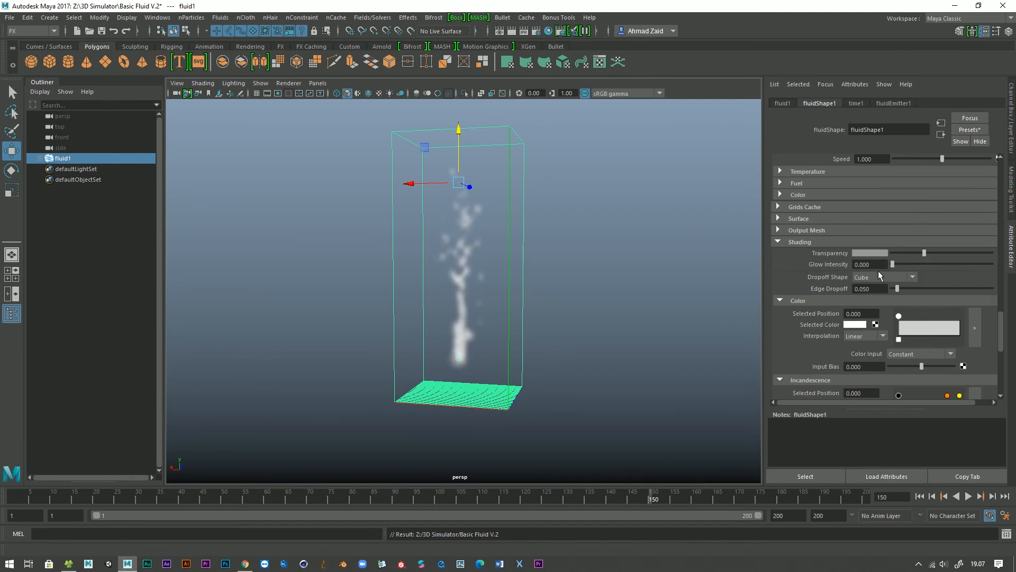
Try varying the saturation of the shading Transparency color, and undo the change.
click(874, 253)
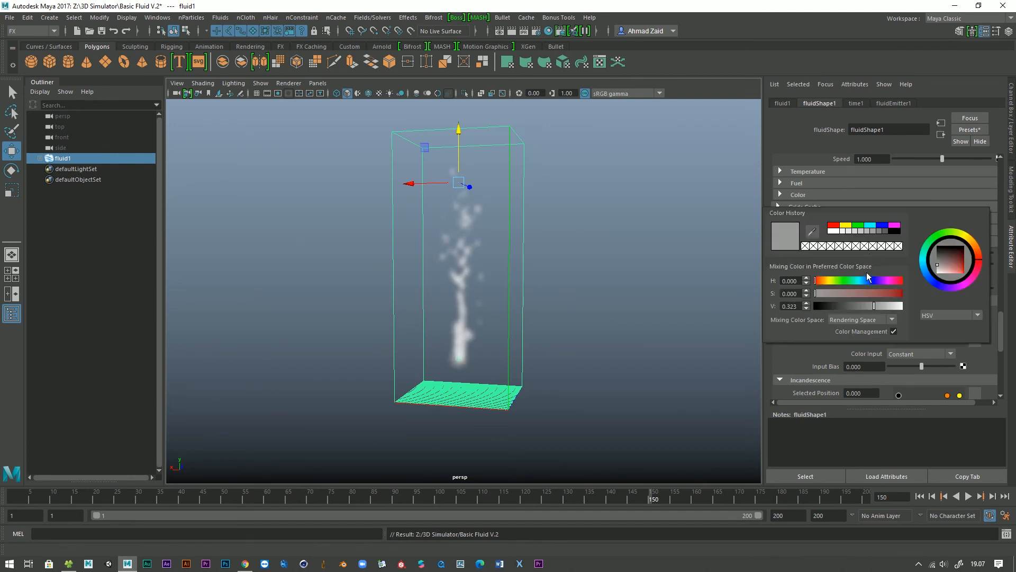
drag(900, 293, 817, 295)
click(704, 291)
click(527, 314)
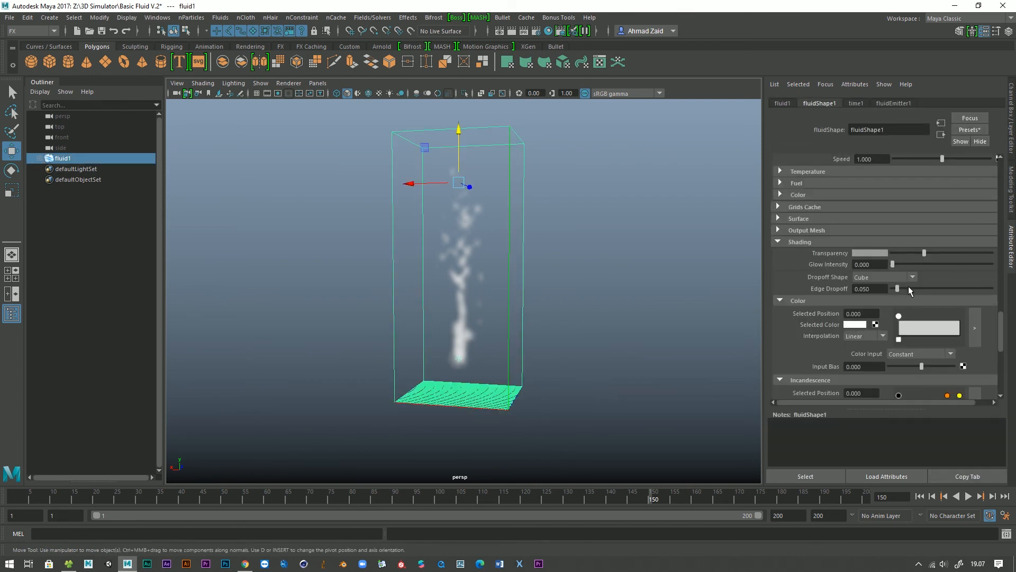
key(ctrl+z)
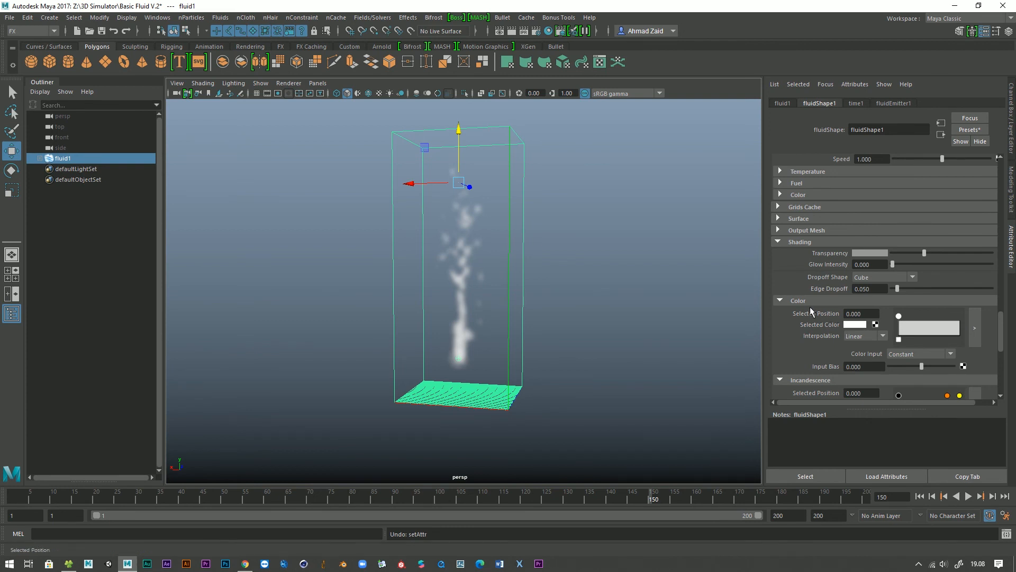
Change the fluid's shading Color from the yellow swatch, and shift its hue toward orange.
scroll(810, 306, down, 2)
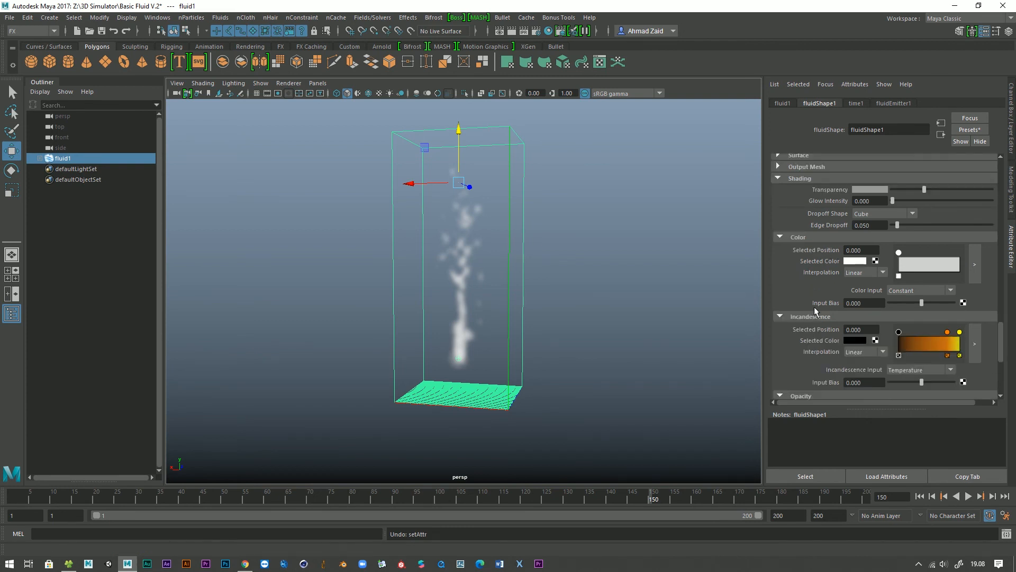
click(850, 263)
click(827, 236)
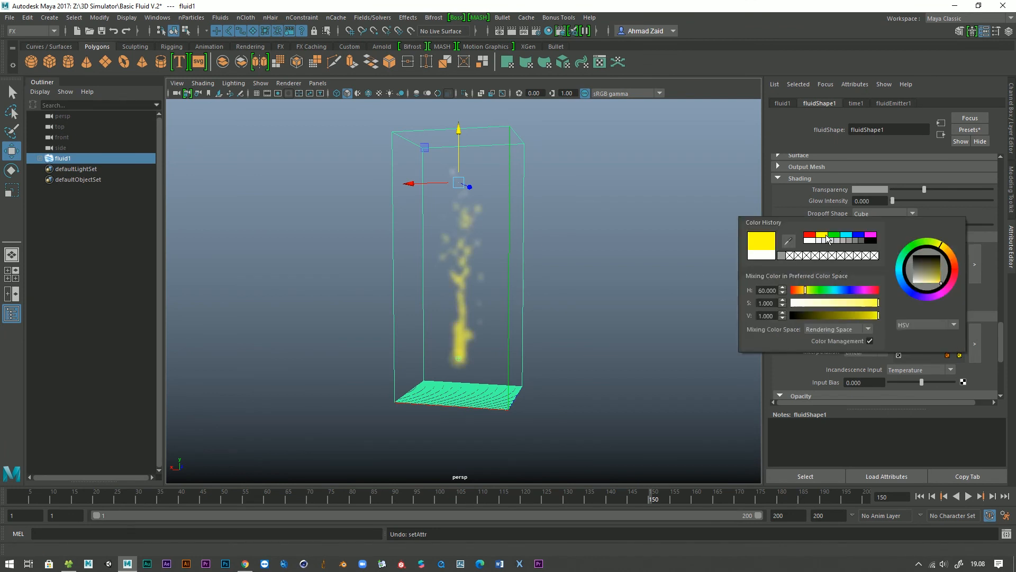
drag(942, 248, 950, 254)
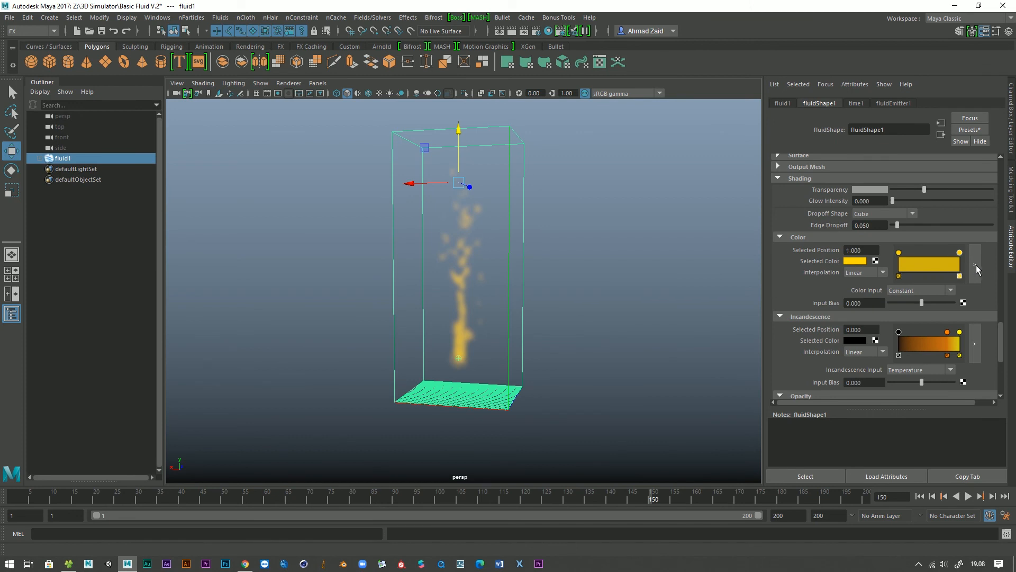
Shift the end marker of the fluid's Color ramp to orange, and set the ramp interpolation to Smooth.
click(851, 263)
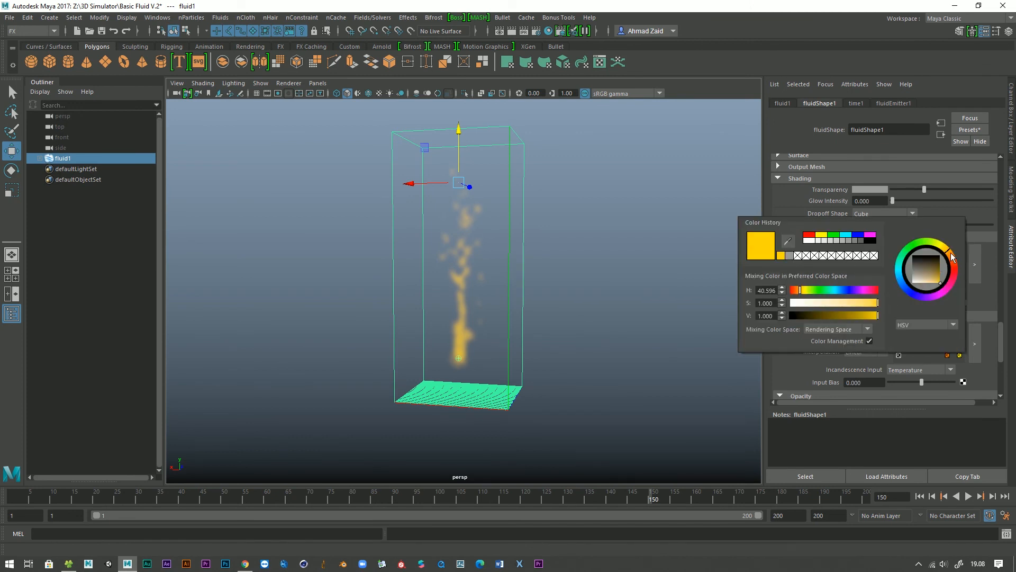
drag(951, 258, 955, 267)
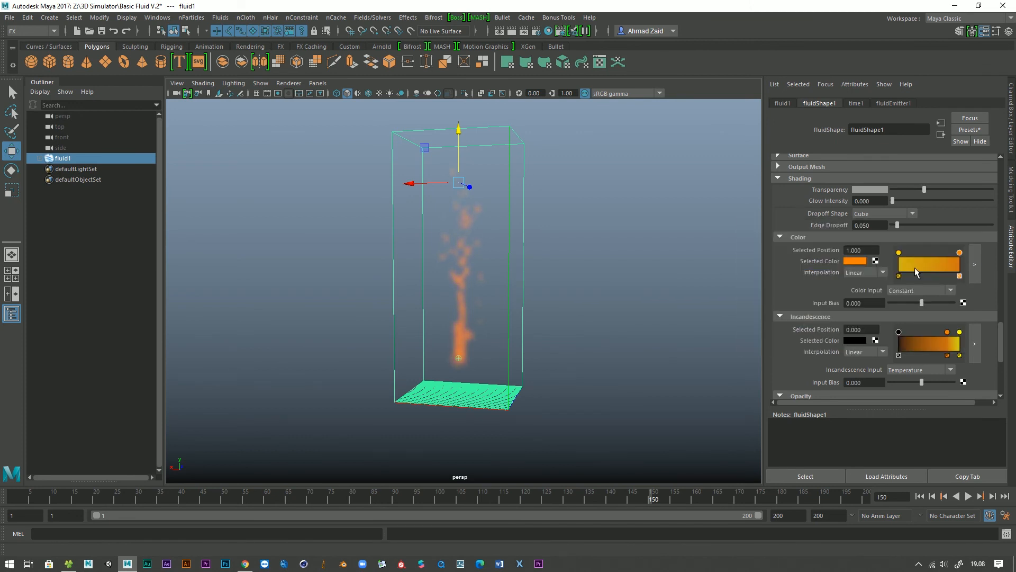
click(865, 269)
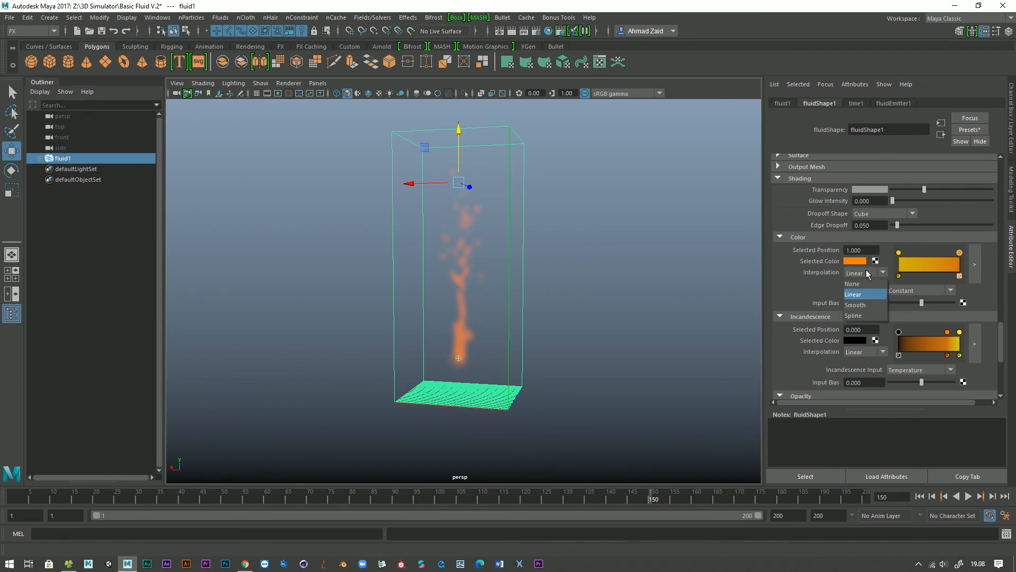
click(861, 305)
Set the fluid's Color Input to Y Gradient and its Input Bias to about 0.328.
click(908, 291)
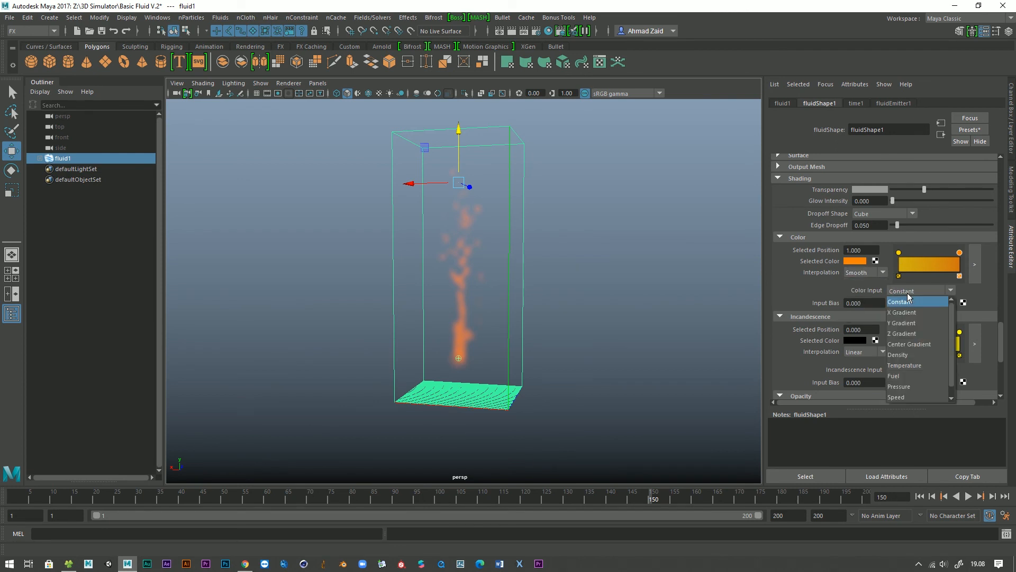
click(909, 326)
scroll(703, 345, up, 2)
drag(959, 253, 987, 261)
drag(915, 260, 923, 263)
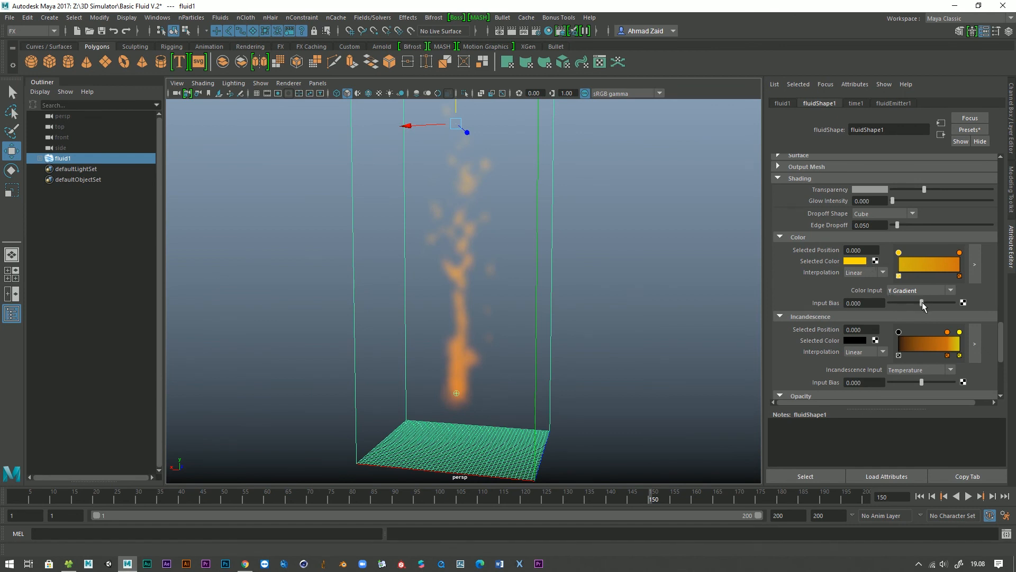
drag(922, 305, 955, 308)
mouse_move(922, 307)
mouse_down()
mouse_move(896, 304)
mouse_move(931, 310)
mouse_up()
Play the simulation from the start of the range to check the gradient-colored flame, and stop playback around frame 92.
scroll(635, 347, down, 4)
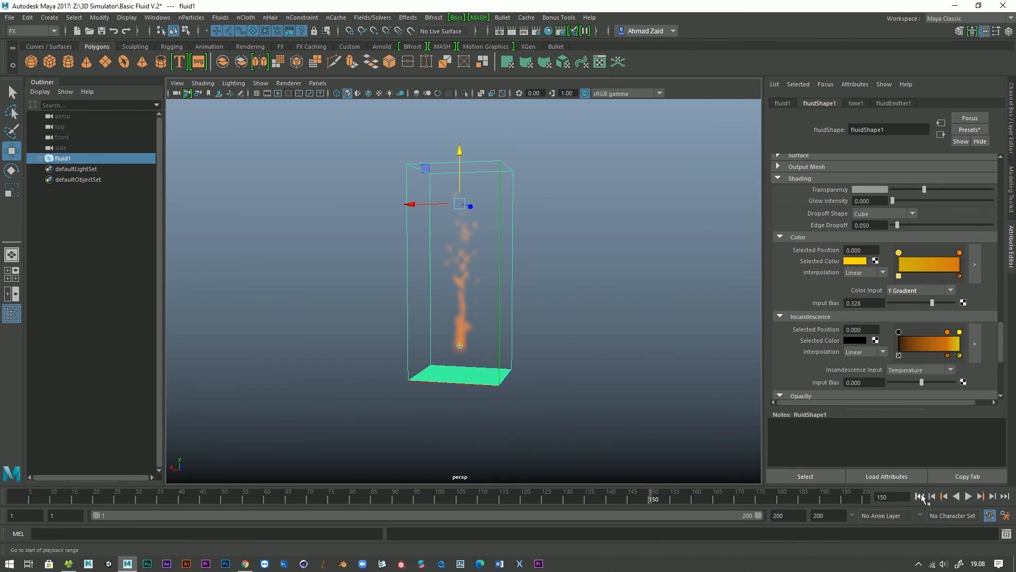
click(920, 497)
scroll(806, 390, down, 4)
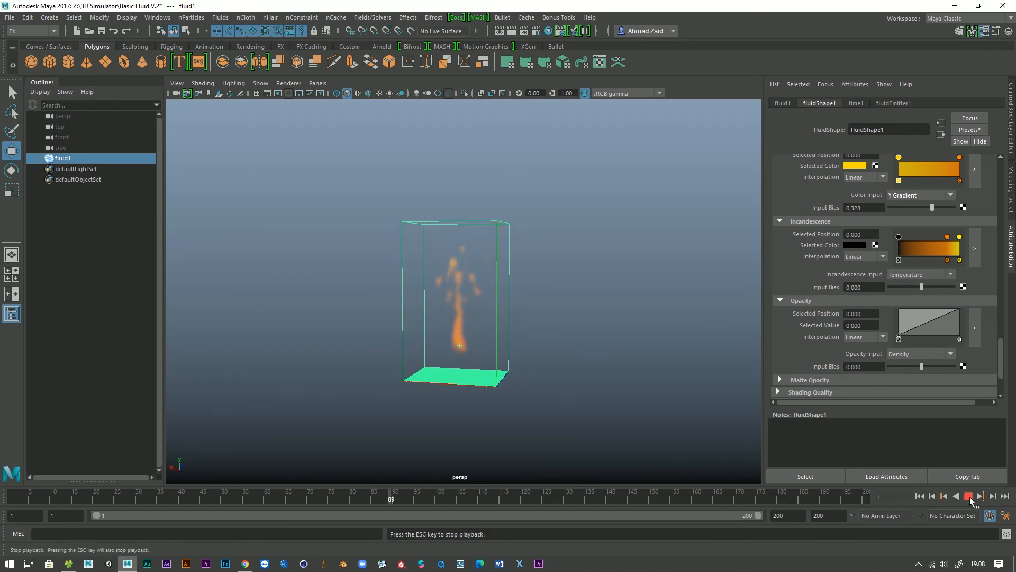
key(Escape)
Try raising the Opacity ramp's start value to 1 and reshaping the rest of the curve, and undo the changes.
drag(900, 333, 887, 291)
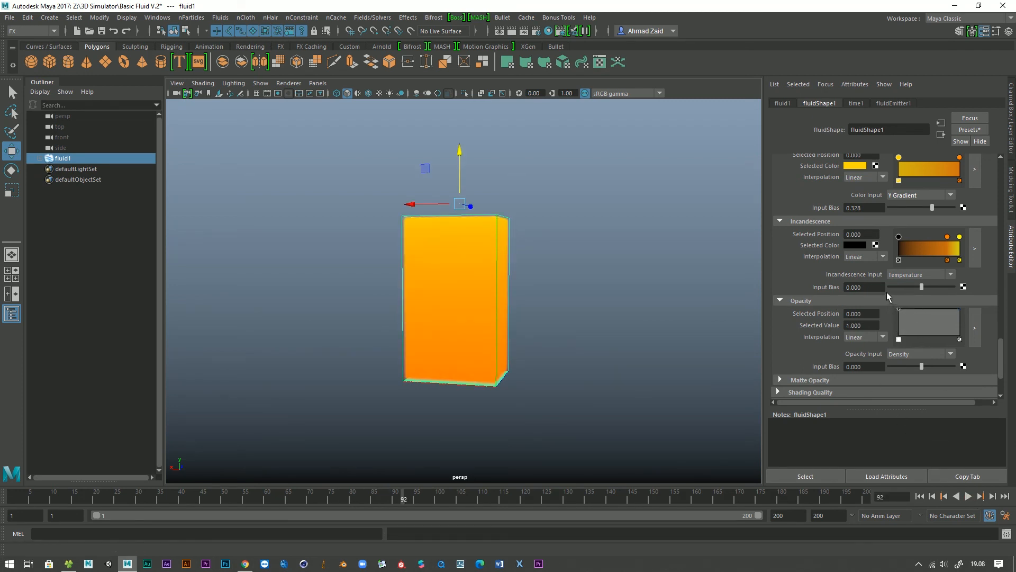
drag(929, 318, 969, 343)
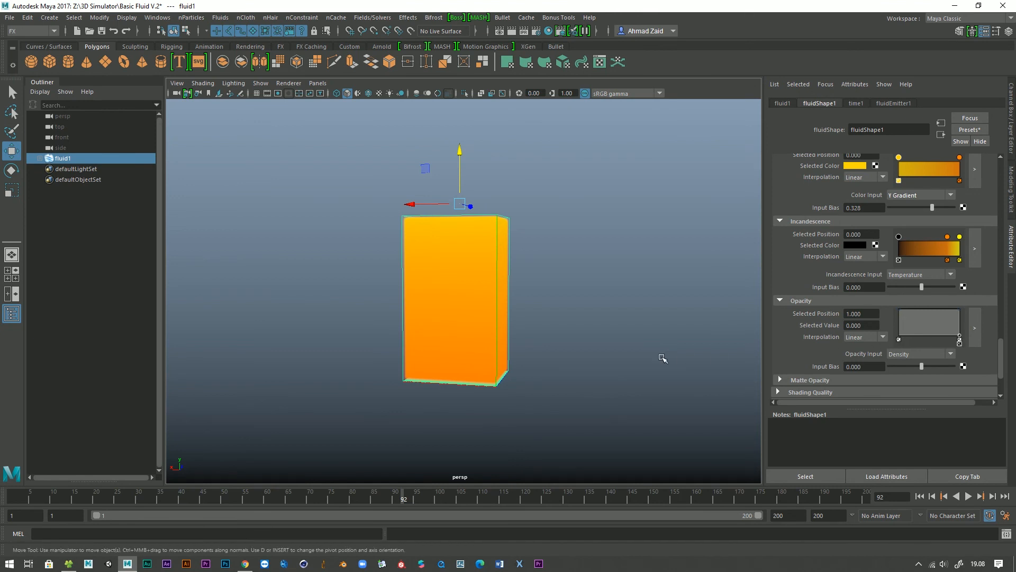
click(662, 356)
key(ctrl+z)
key(ctrl+z)
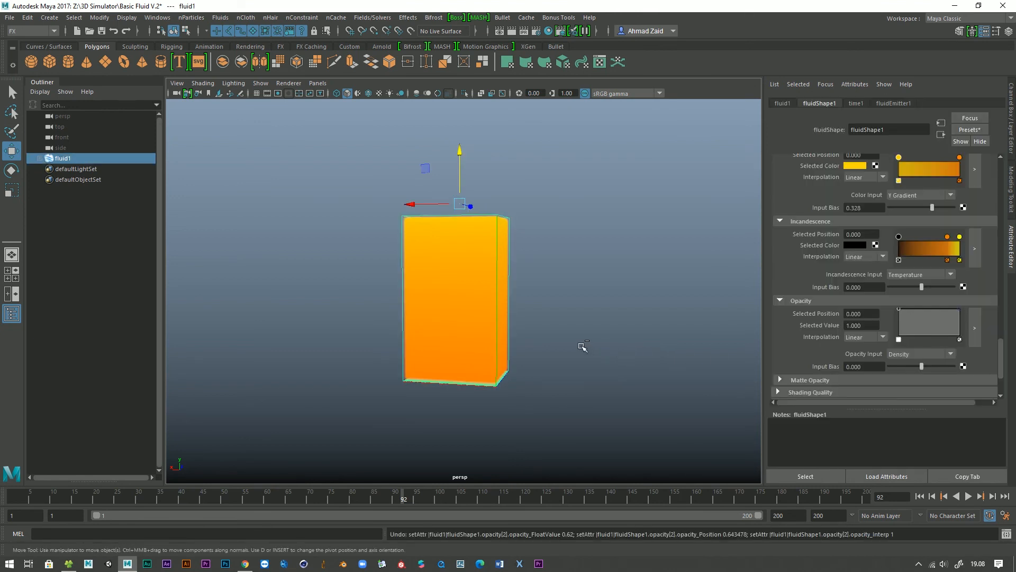
key(ctrl+z)
Set the Opacity ramp's interpolation to Smooth.
click(853, 339)
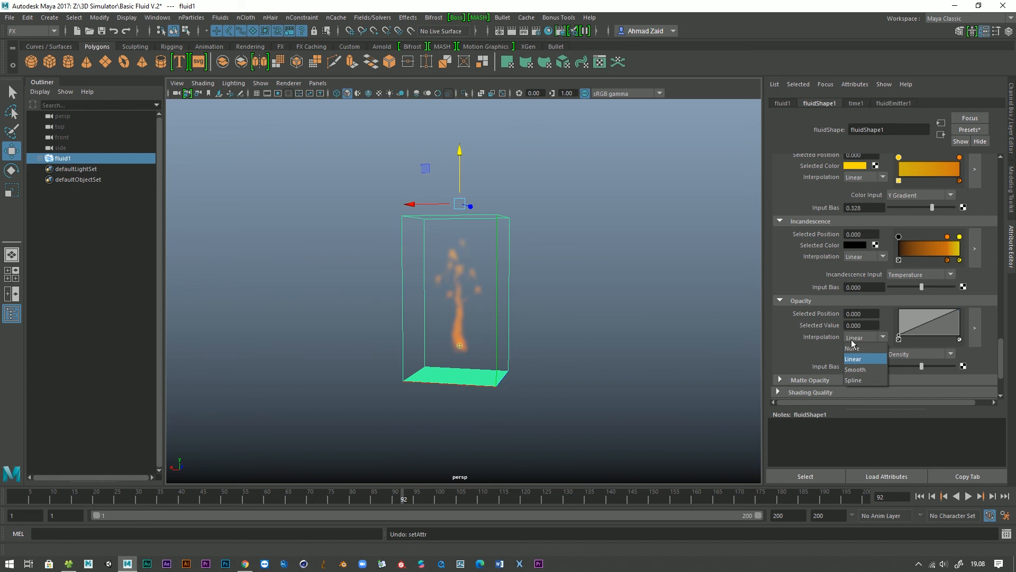
click(857, 370)
scroll(563, 352, up, 3)
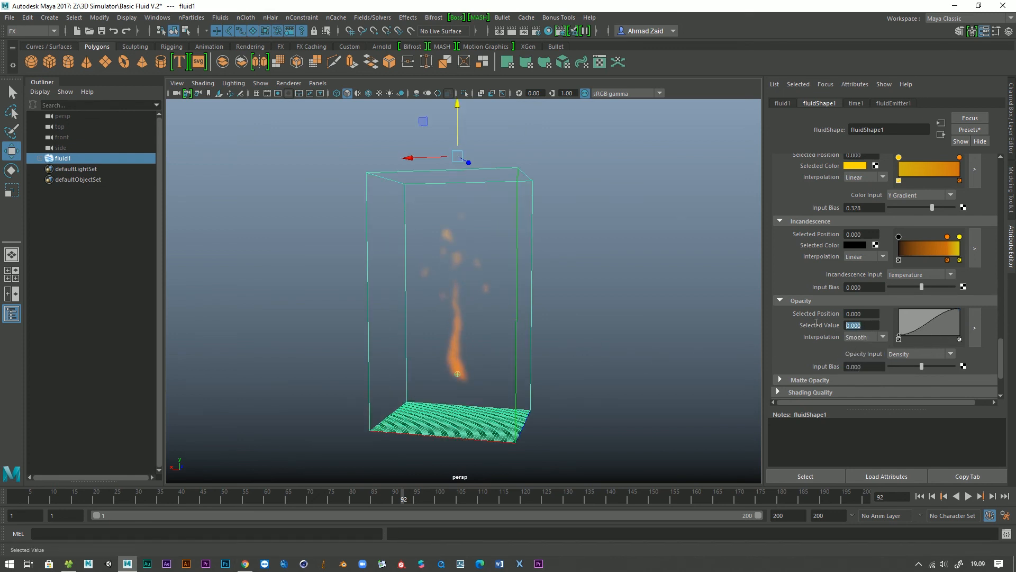
Try a value of 1 and a position of 1 for the Opacity ramp's start marker, and undo the changes.
click(864, 314)
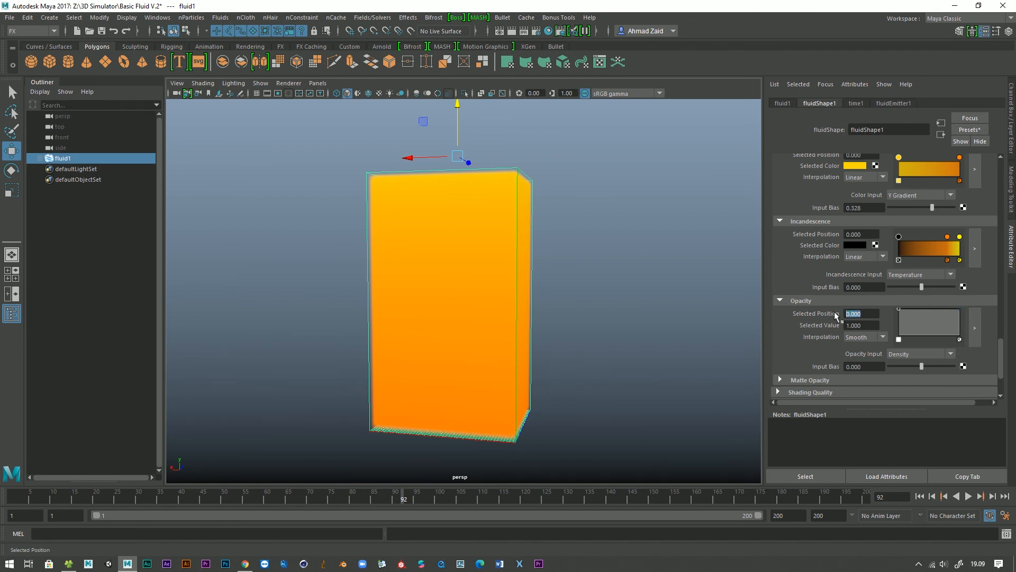
key(ctrl+z)
key(ctrl+z)
key(ctrl+z)
text(1)
click(860, 325)
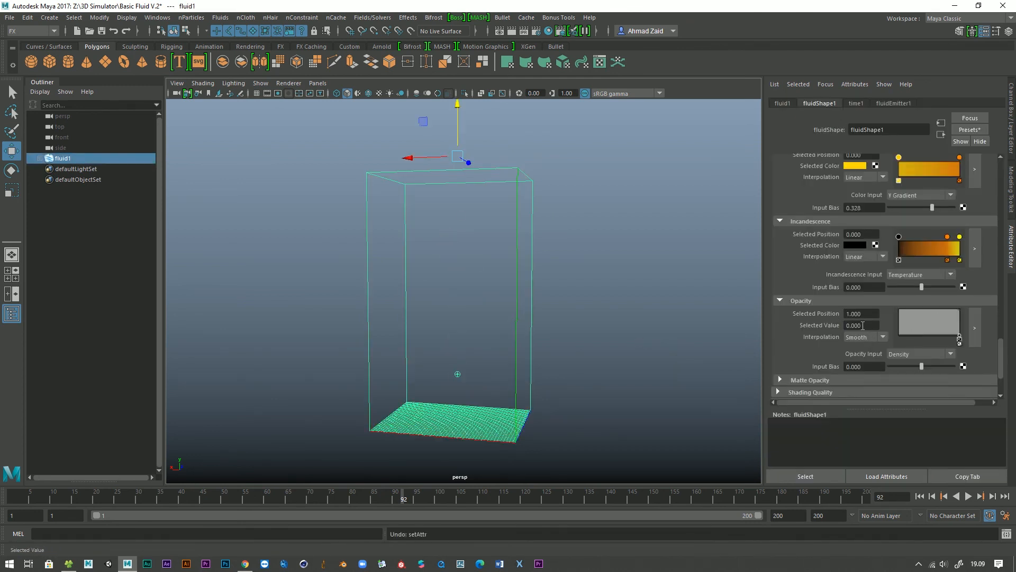
click(689, 348)
key(ctrl+z)
key(ctrl+z)
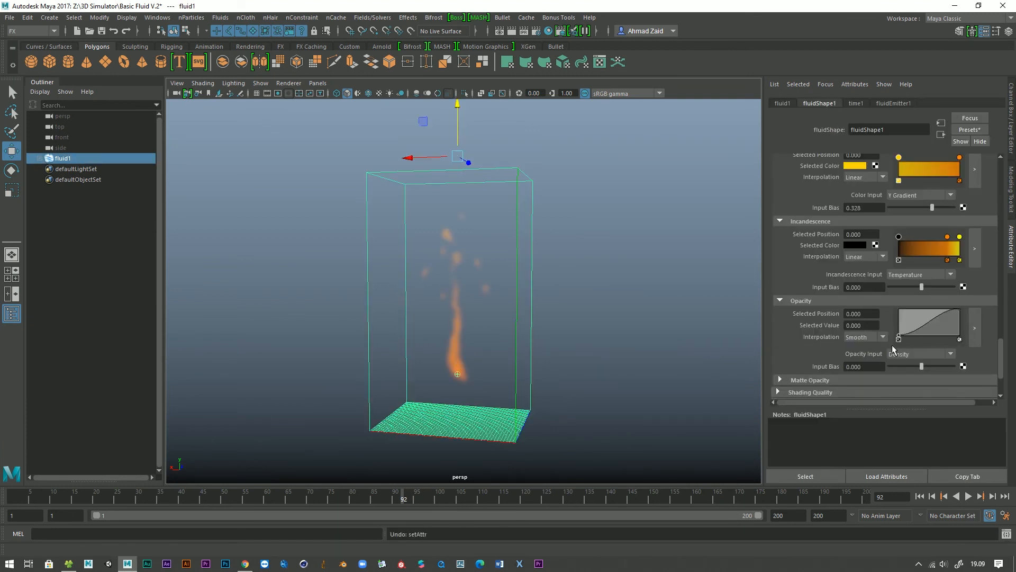
Keep Density as the Opacity Input, and raise the opacity Input Bias to about 0.109.
click(906, 354)
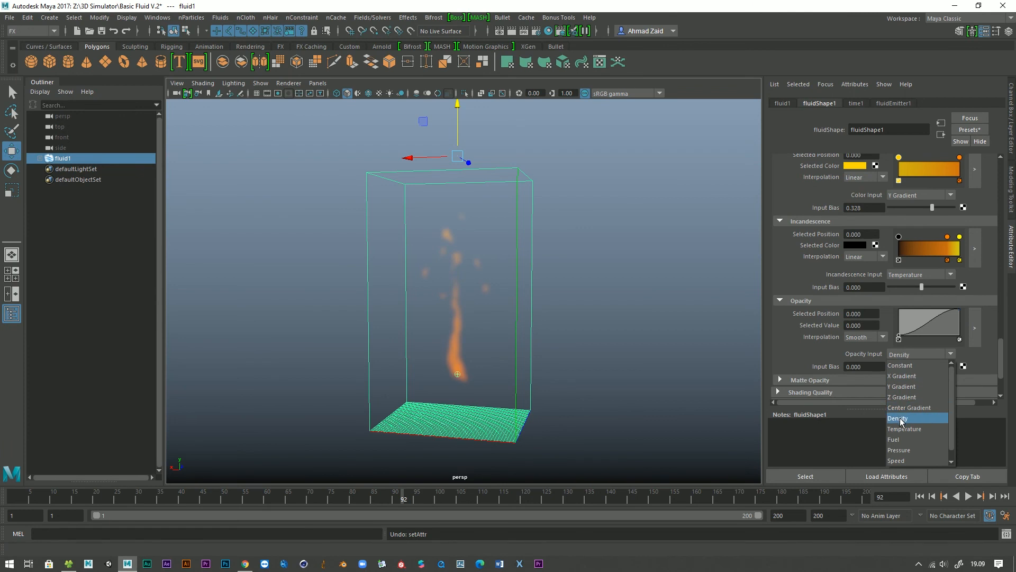
click(900, 419)
mouse_move(922, 366)
mouse_down()
mouse_move(945, 372)
mouse_move(924, 363)
mouse_up()
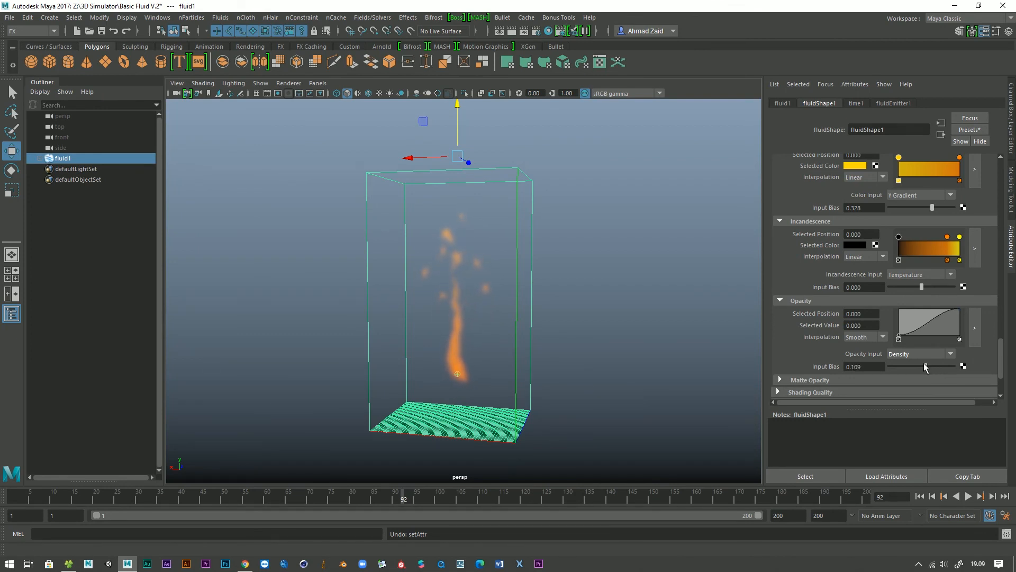
click(880, 337)
Expand the Matte Opacity and Shading Quality attribute groups of the fluid shape.
click(838, 379)
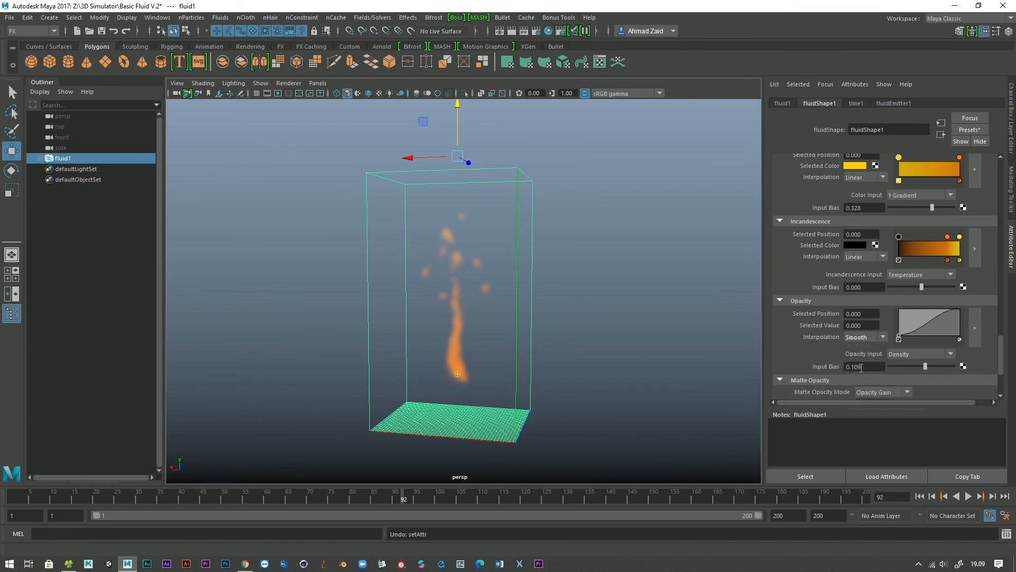
scroll(864, 367, down, 3)
click(781, 353)
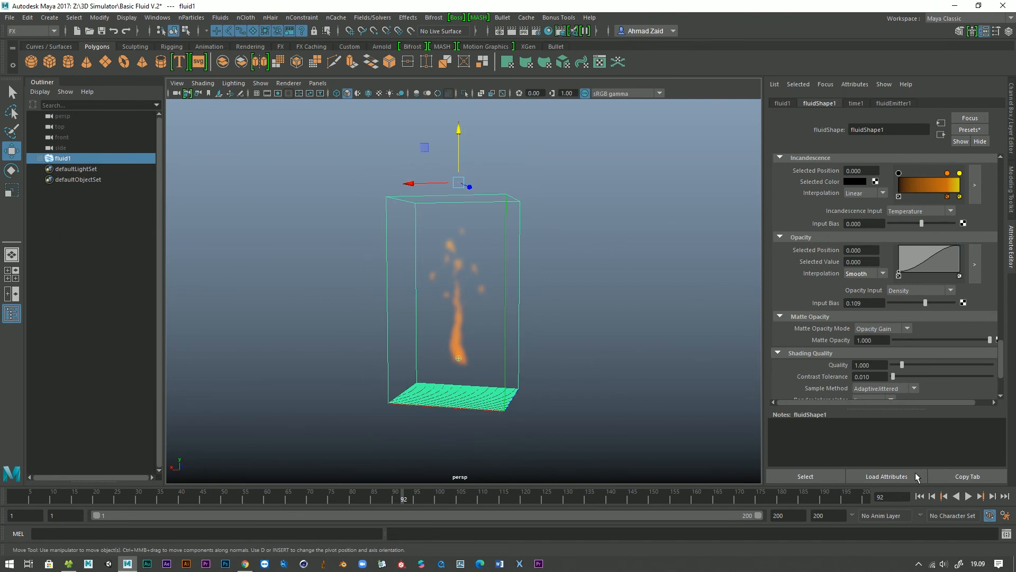
Play the simulation from the start and examine the flame's motion and shading from several angles and distances.
click(943, 496)
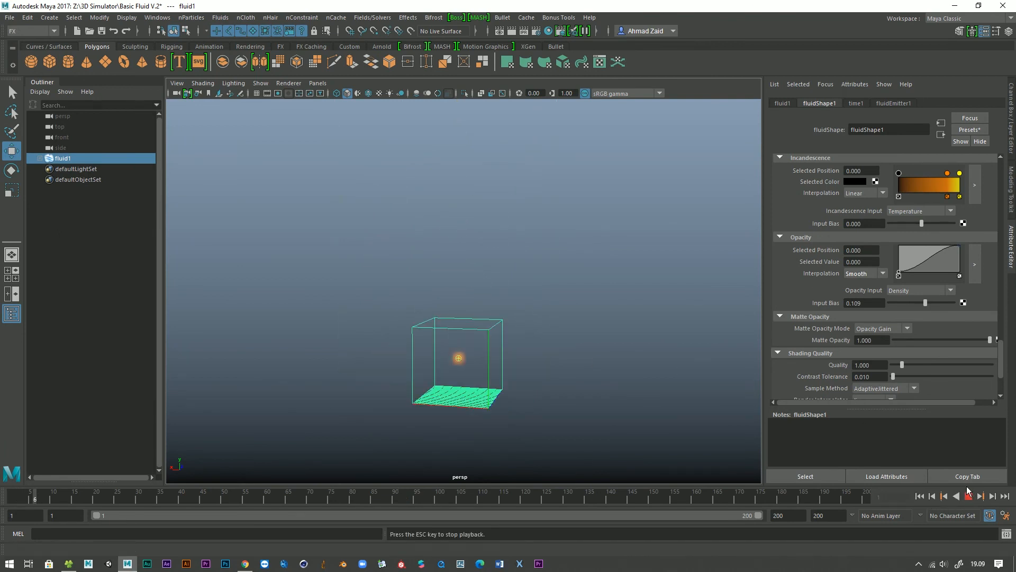
mouse_move(493, 390)
alt+mouse_down()
mouse_move(437, 379)
mouse_move(628, 388)
mouse_move(508, 390)
mouse_move(507, 378)
alt+mouse_up()
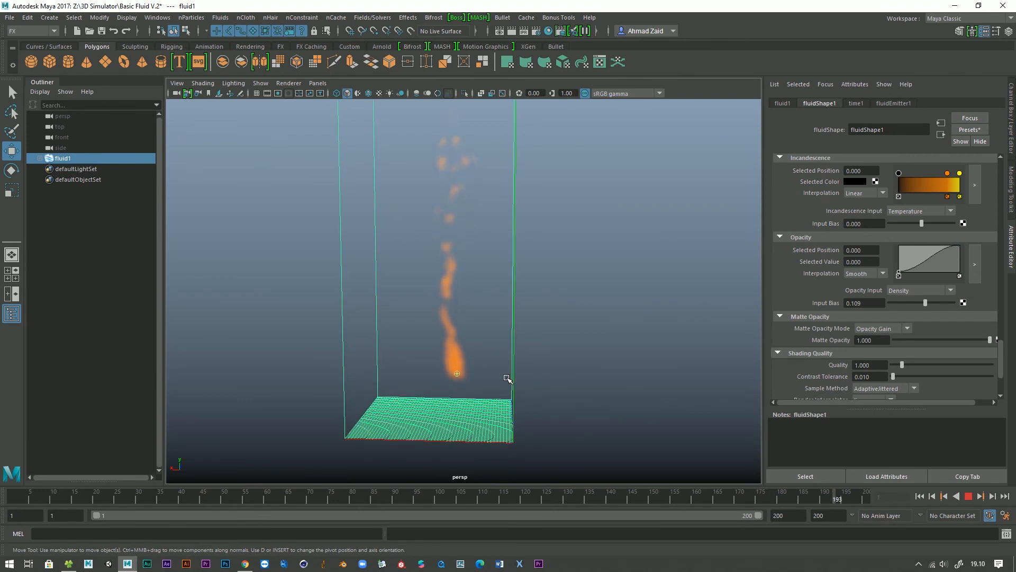
alt+drag(402, 360, 352, 376)
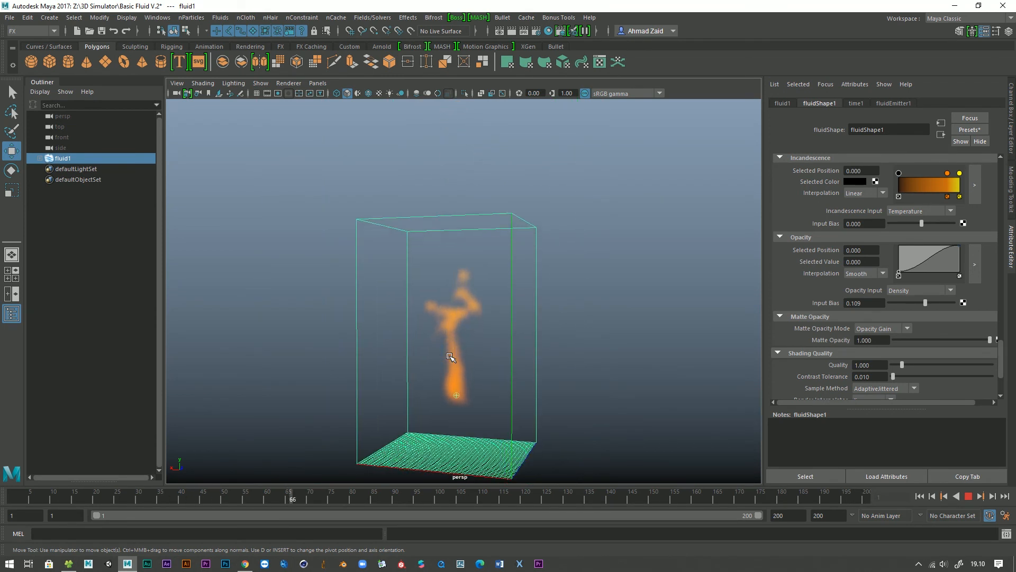
alt+drag(447, 352, 515, 230)
alt+right_drag(515, 230, 515, 241)
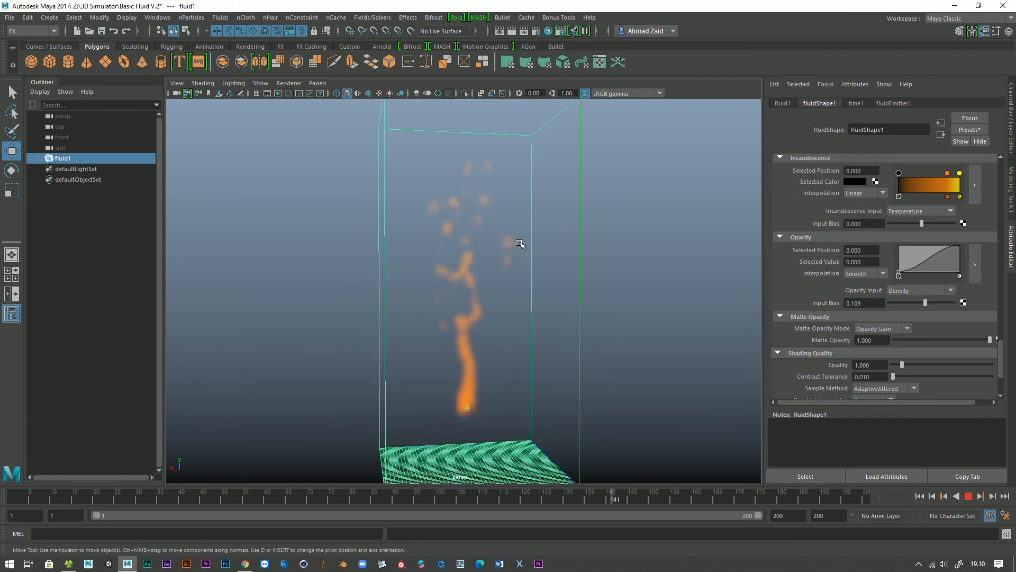
alt+middle_drag(515, 242, 532, 242)
alt+right_drag(524, 246, 519, 275)
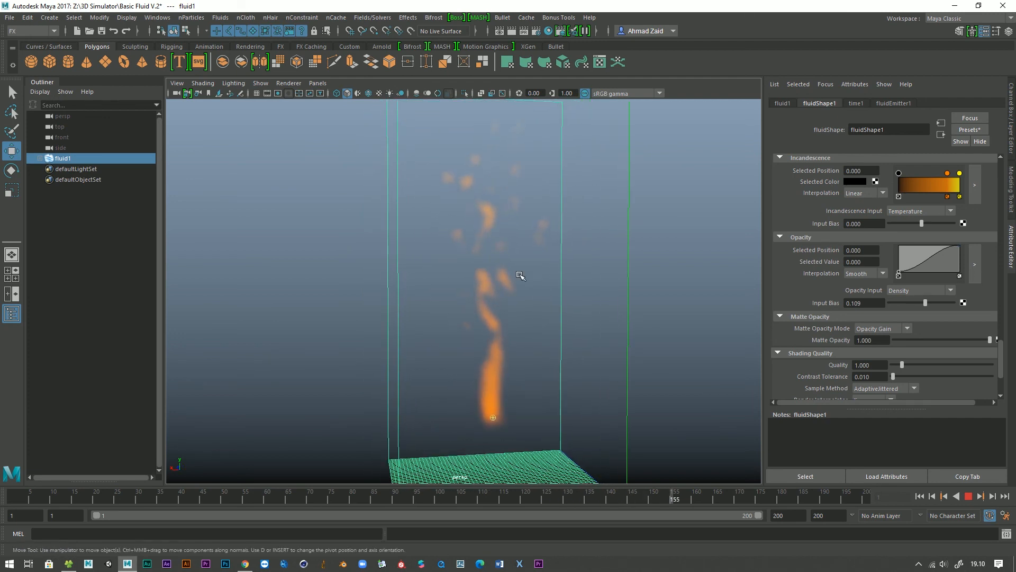